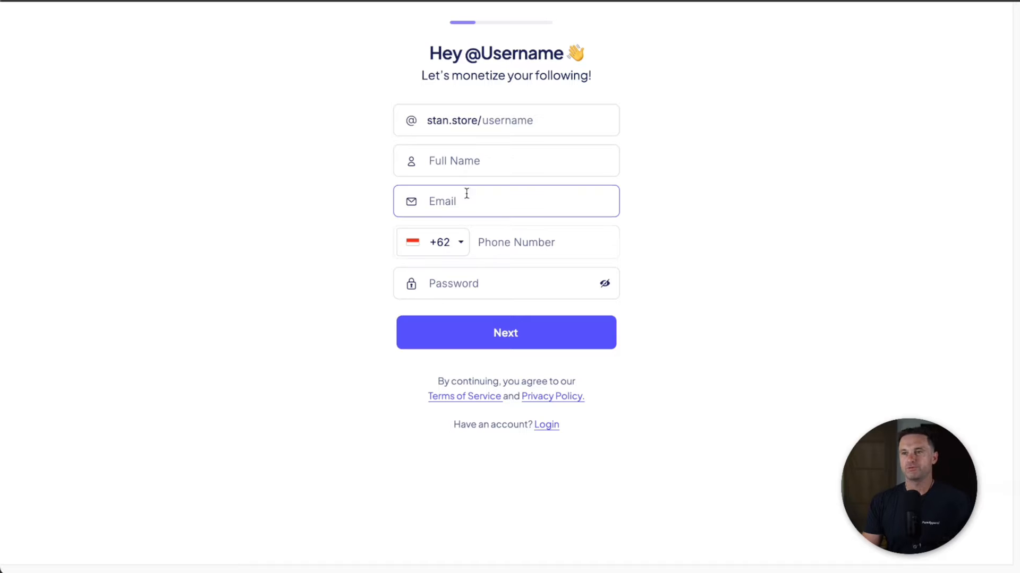
{"action": "left_click", "coordinate": [575, 254]}
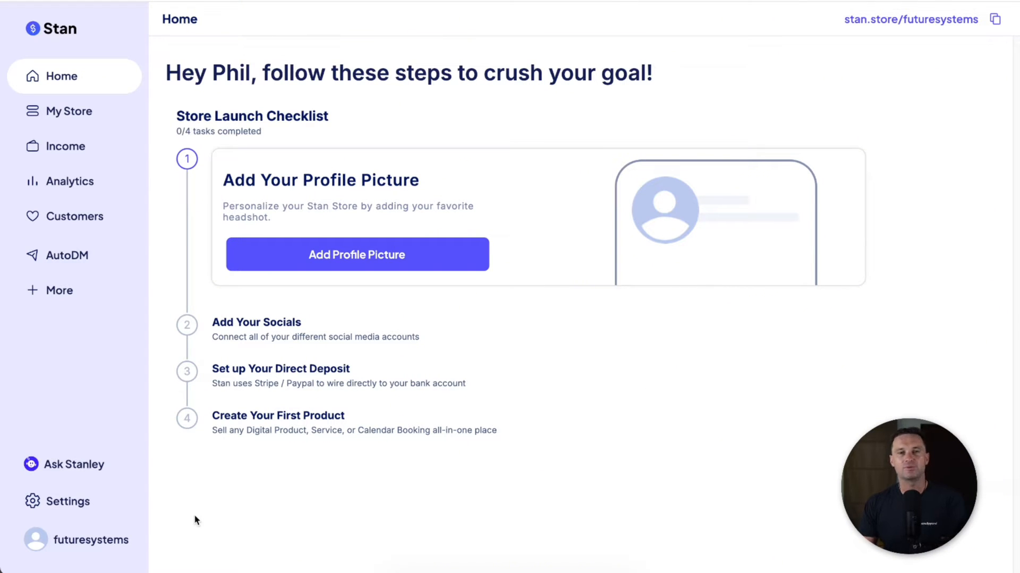
{"action": "left_click_drag", "start_coordinate": [166, 533], "coordinate": [55, 542]}
{"action": "left_click", "coordinate": [248, 550]}
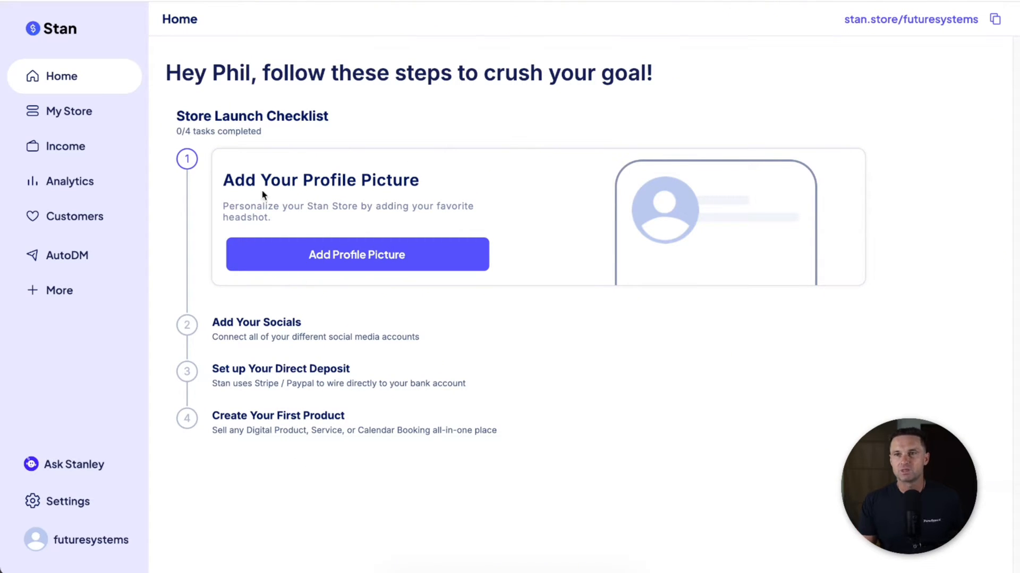
{"action": "left_click_drag", "start_coordinate": [170, 94], "coordinate": [587, 422]}
{"action": "left_click", "coordinate": [581, 437]}
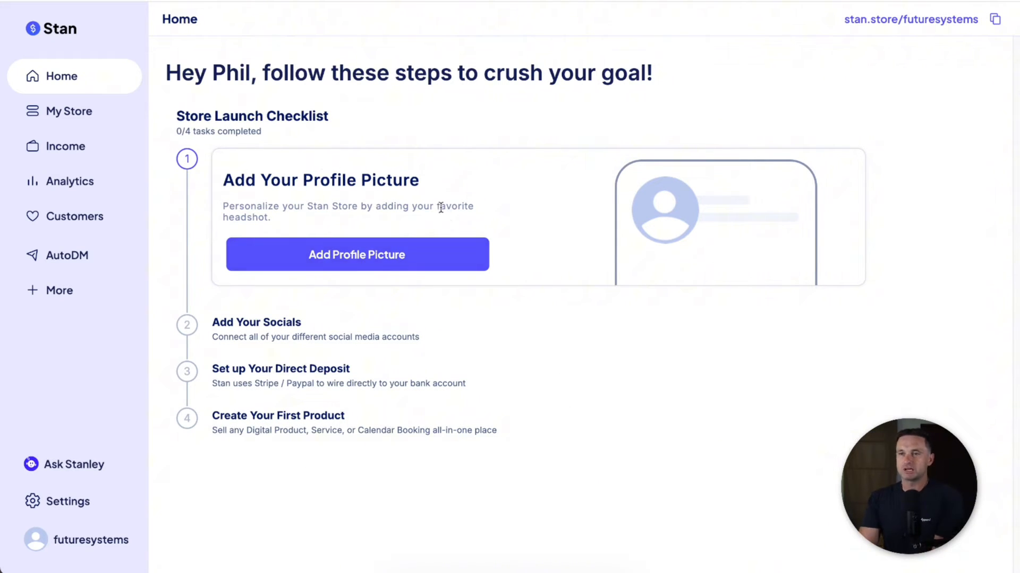
{"action": "left_click_drag", "start_coordinate": [224, 180], "coordinate": [467, 176]}
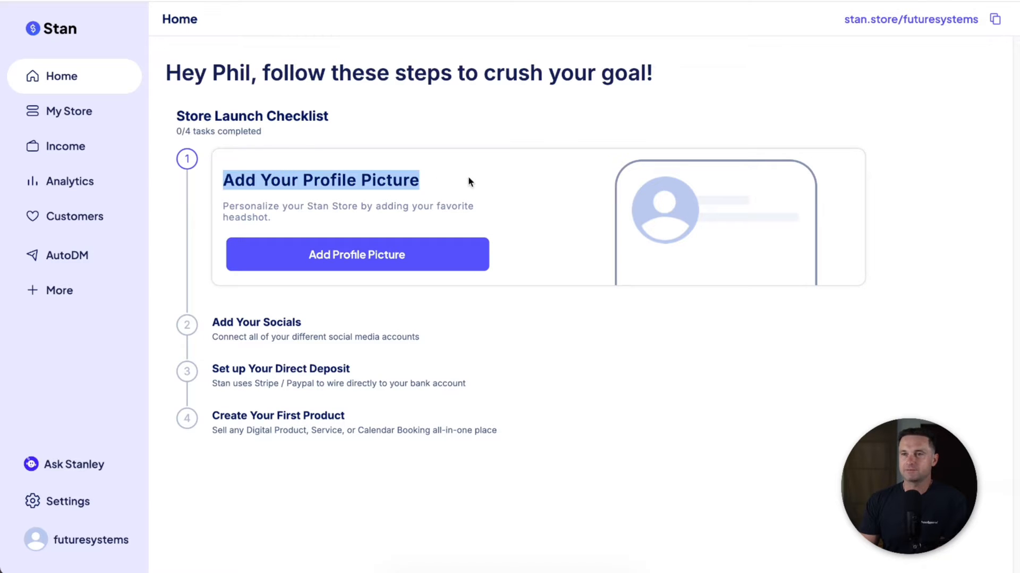
{"action": "left_click", "coordinate": [467, 176]}
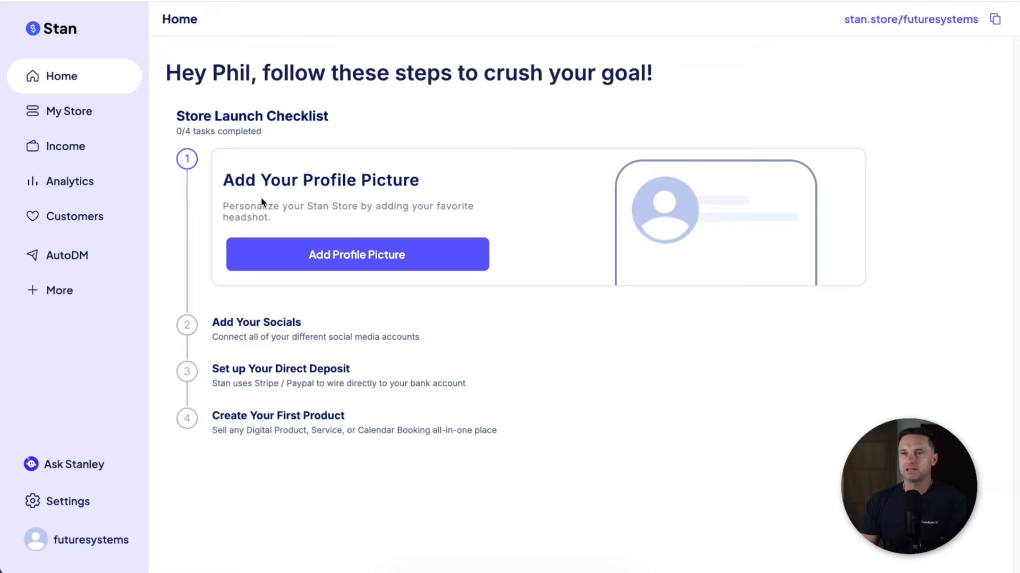
Upload a headshot as the store's profile picture and crop it to the circular frame
{"action": "left_click", "coordinate": [369, 262]}
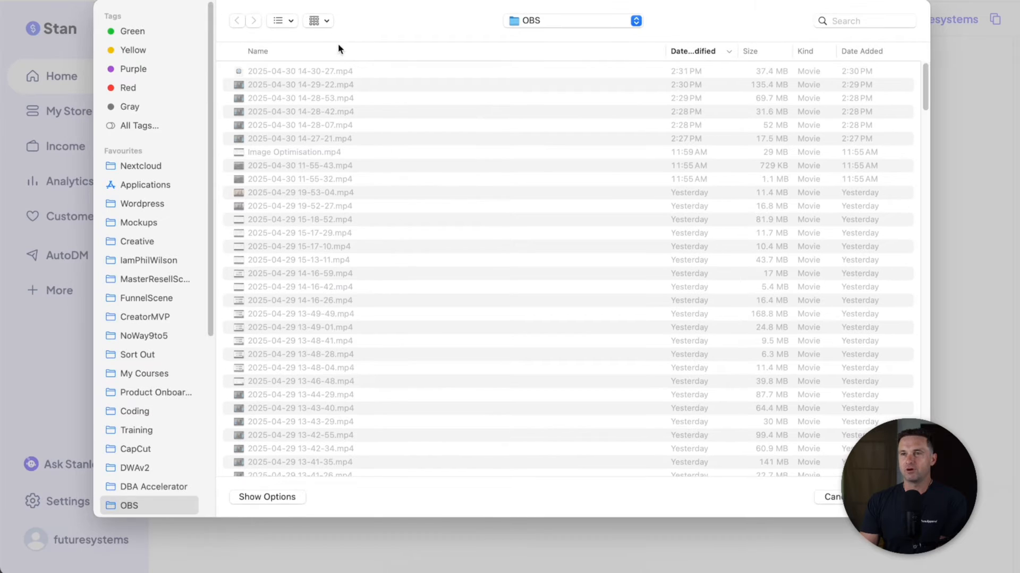
{"action": "left_click", "coordinate": [523, 22]}
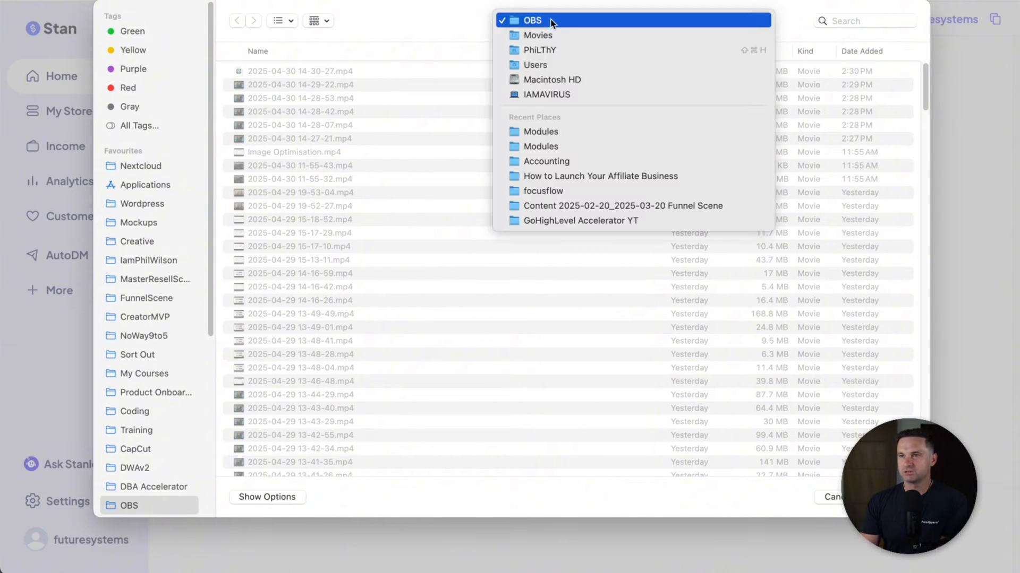
{"action": "left_click", "coordinate": [552, 24]}
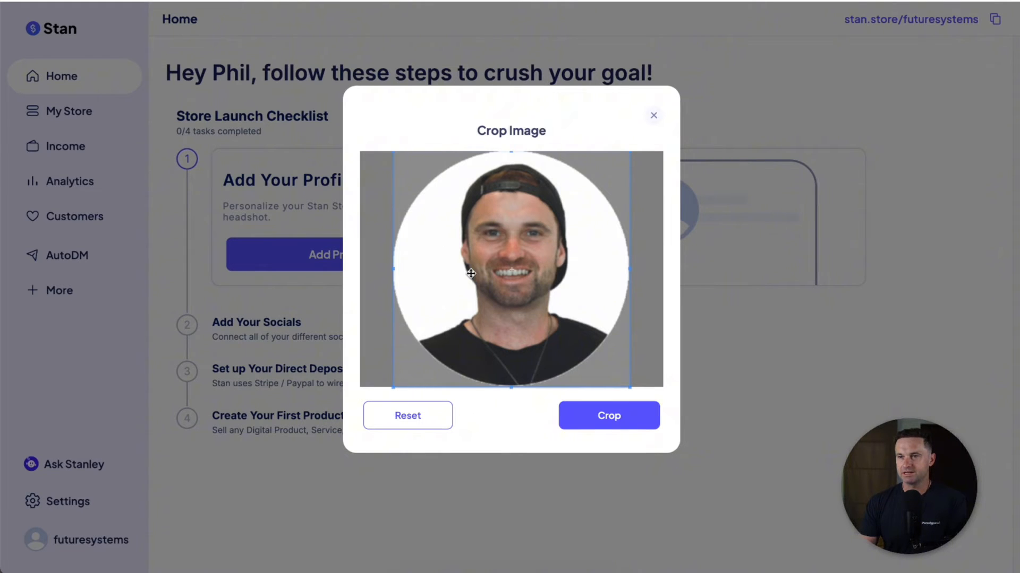
{"action": "left_click", "coordinate": [608, 416]}
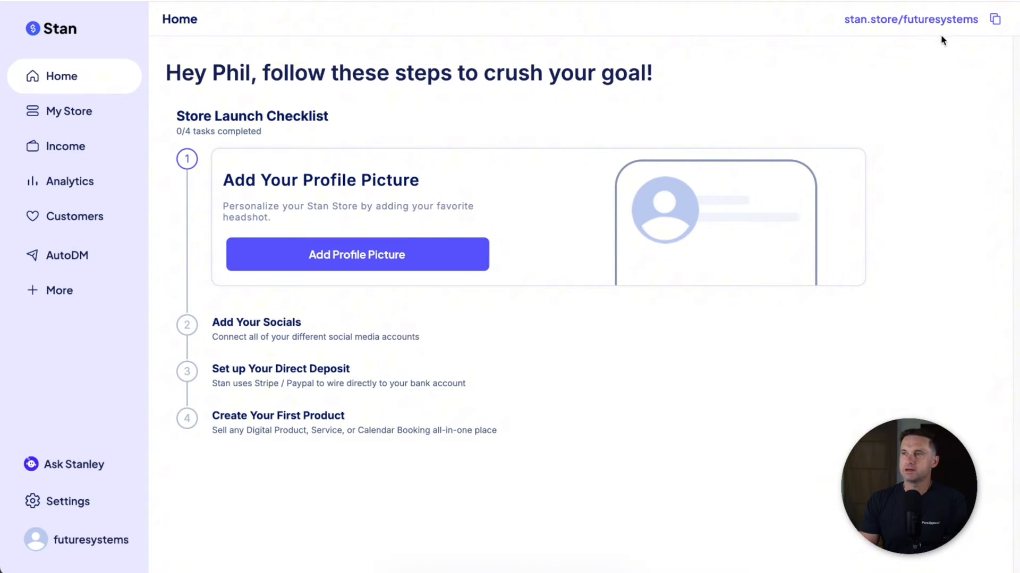
Copy the store's public URL and open it in a new browser tab
{"action": "left_click_drag", "start_coordinate": [842, 19], "coordinate": [976, 16]}
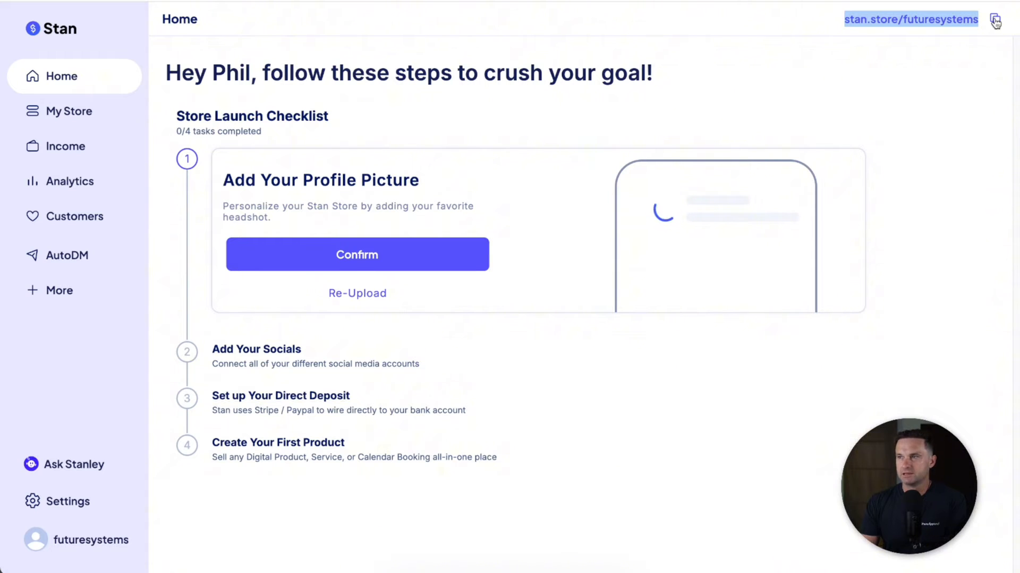
{"action": "left_click", "coordinate": [995, 22]}
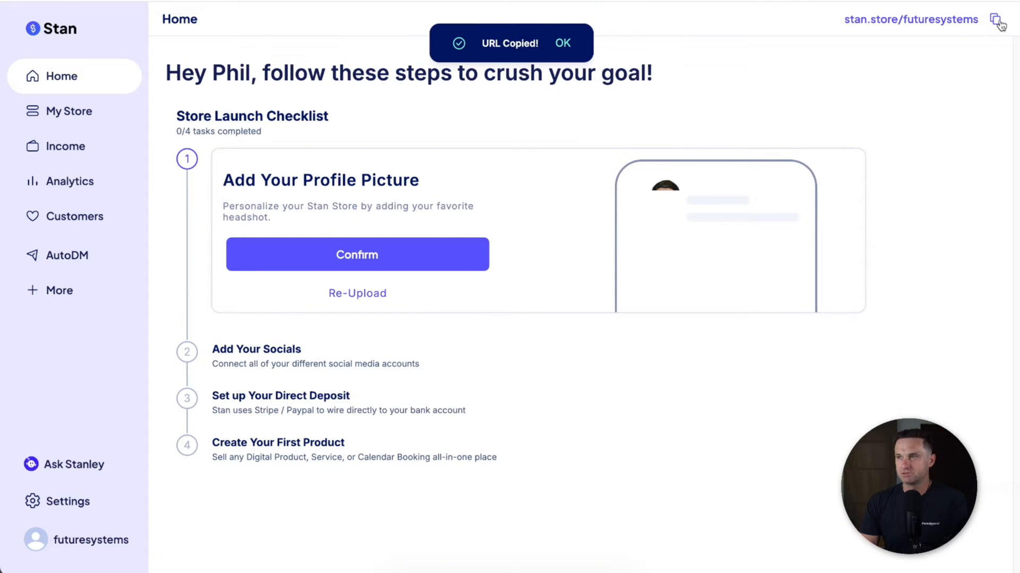
{"action": "key", "text": "super+t"}
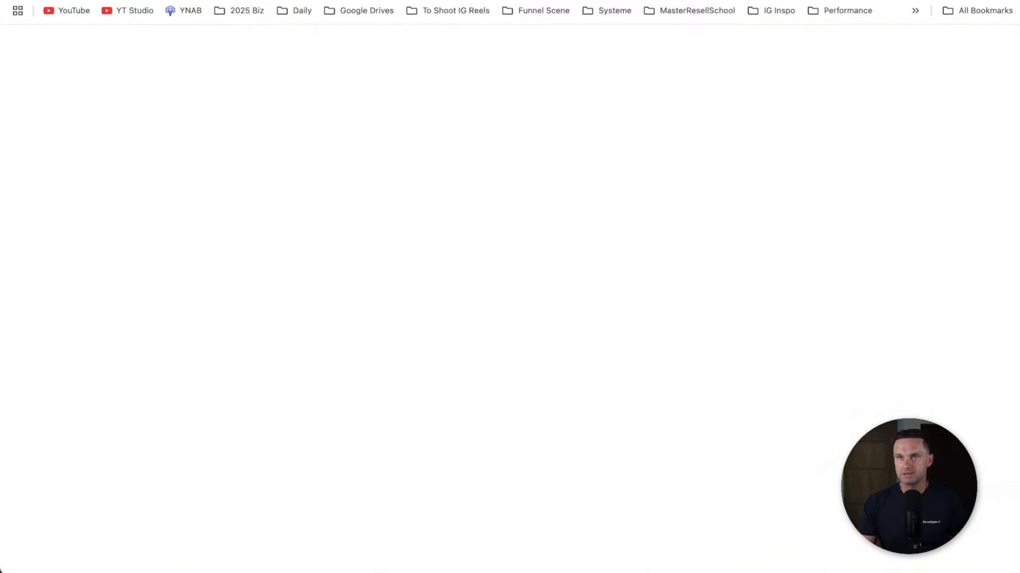
{"action": "key", "text": "super+v"}
{"action": "key", "text": "Return"}
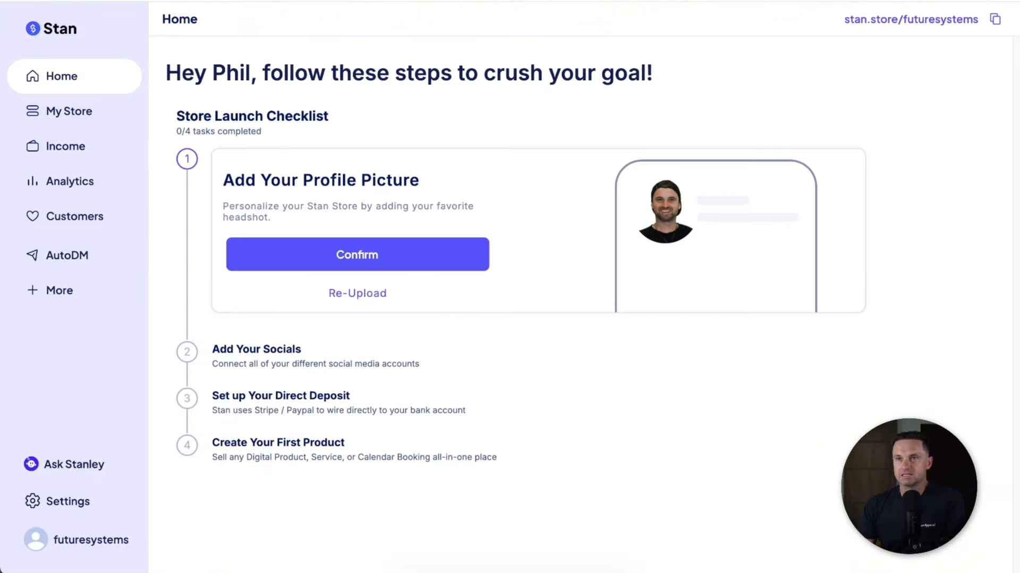
Confirm the uploaded profile picture, and enter futuresystems as both the Instagram and TikTok username in the social links
{"action": "left_click", "coordinate": [368, 264]}
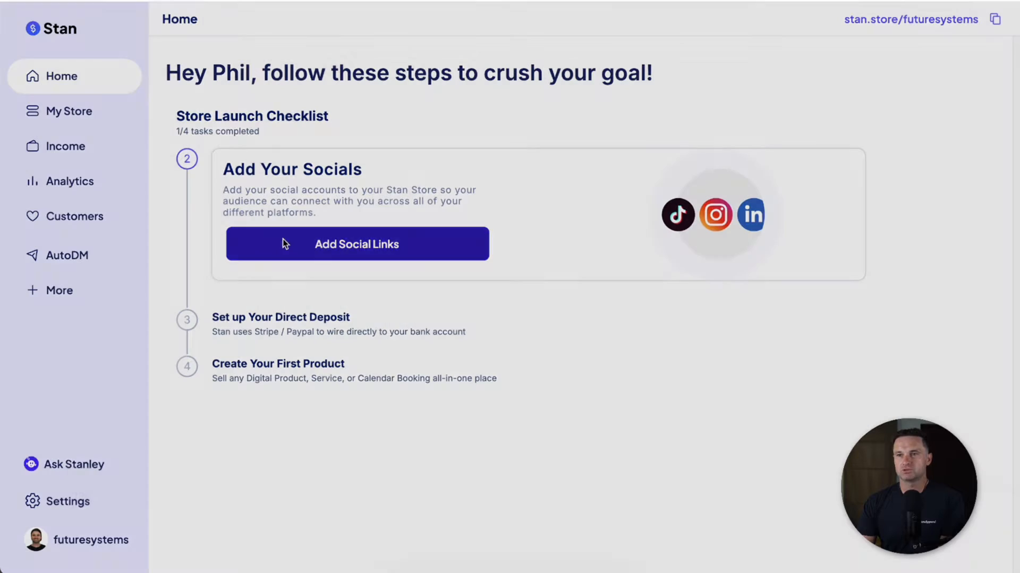
{"action": "left_click", "coordinate": [284, 243]}
{"action": "left_click", "coordinate": [468, 193]}
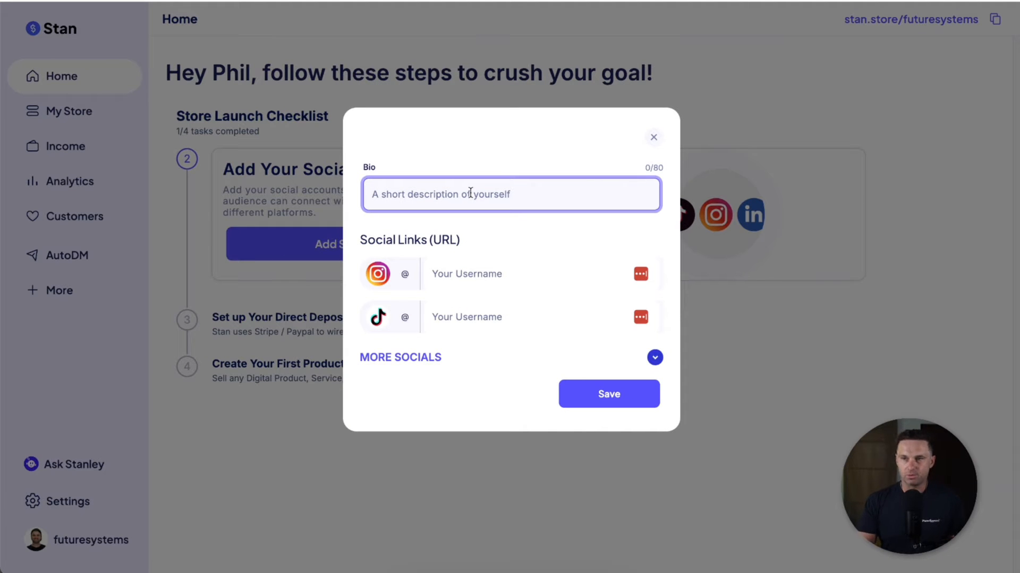
{"action": "type", "text": "futuresystems"}
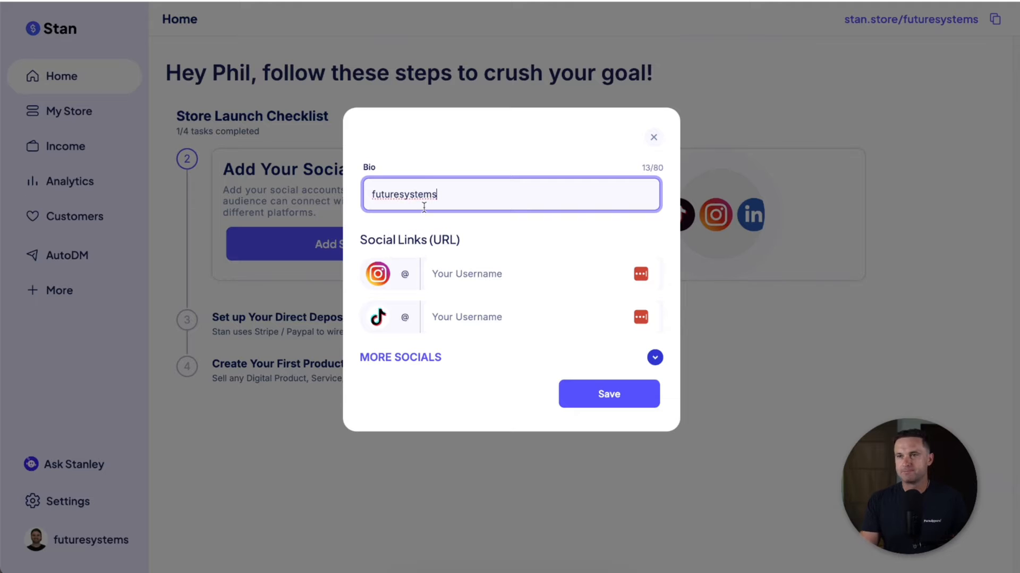
{"action": "double_click", "coordinate": [415, 187]}
{"action": "key", "text": "ctrl+x"}
{"action": "left_click", "coordinate": [458, 274]}
{"action": "key", "text": "ctrl+v"}
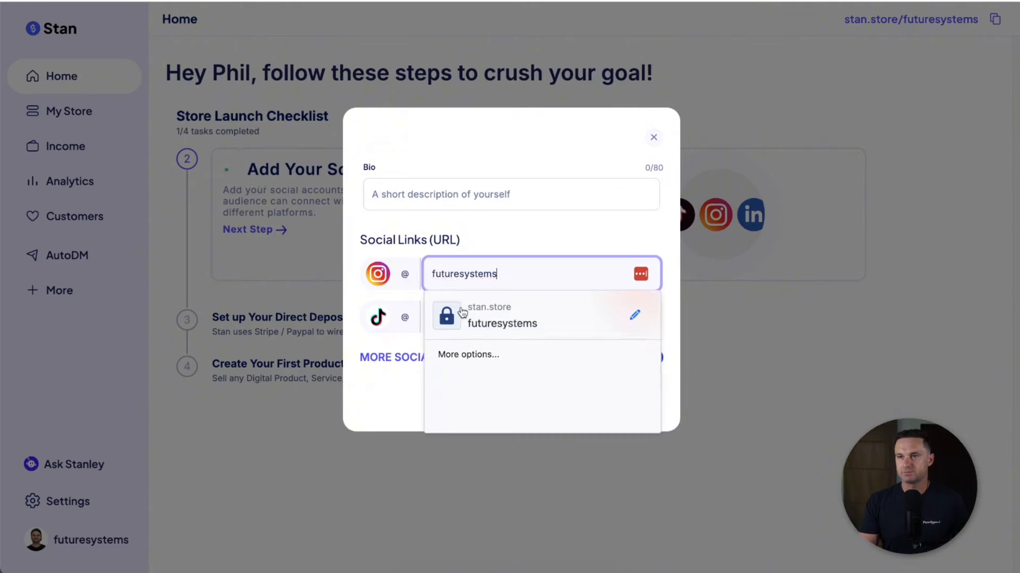
{"action": "left_click", "coordinate": [425, 317]}
{"action": "key", "text": "ctrl+v"}
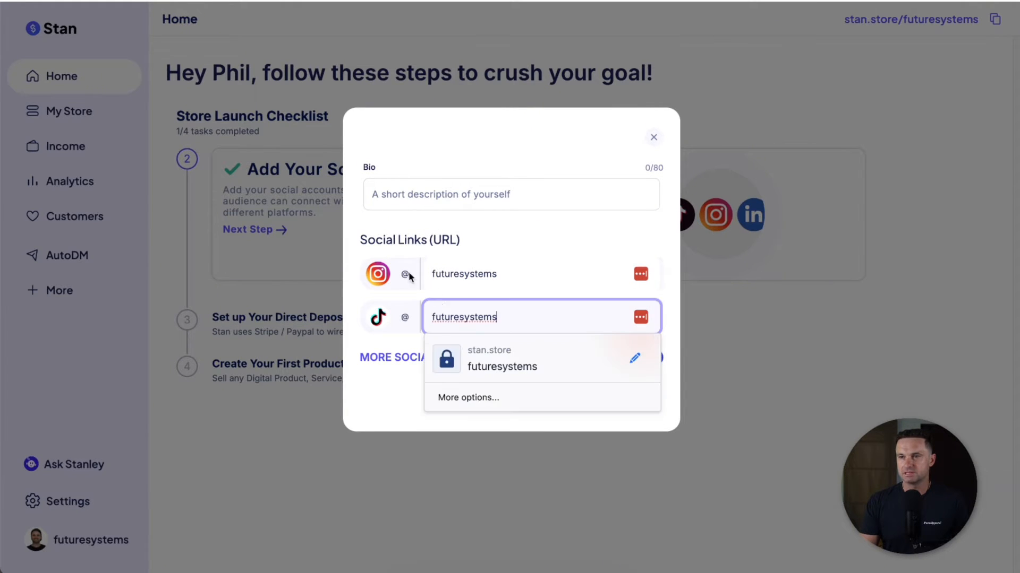
Write the bio "I talk about AI, Automation and Future Tech"
{"action": "left_click", "coordinate": [409, 205]}
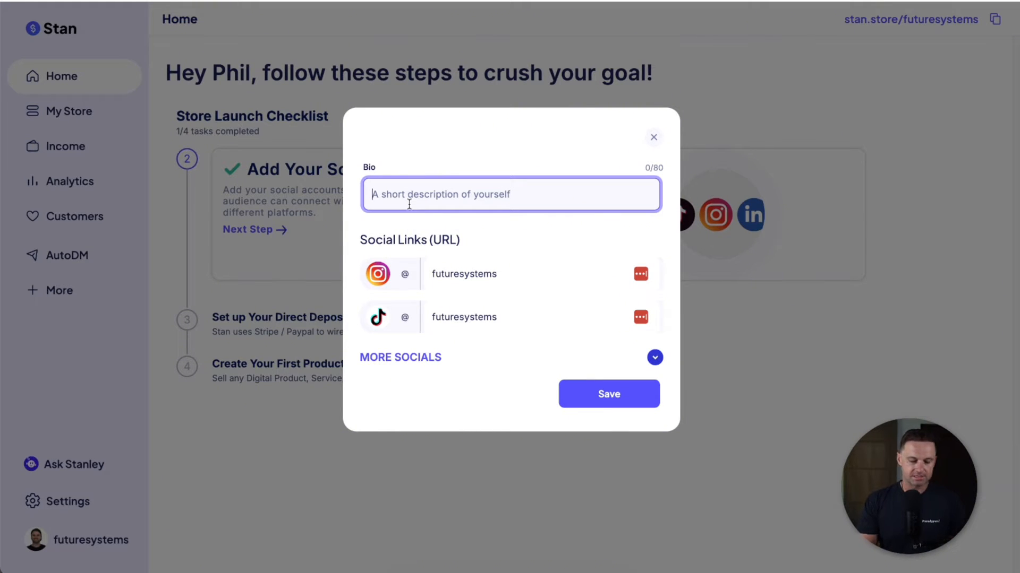
{"action": "type", "text": "I talk about"}
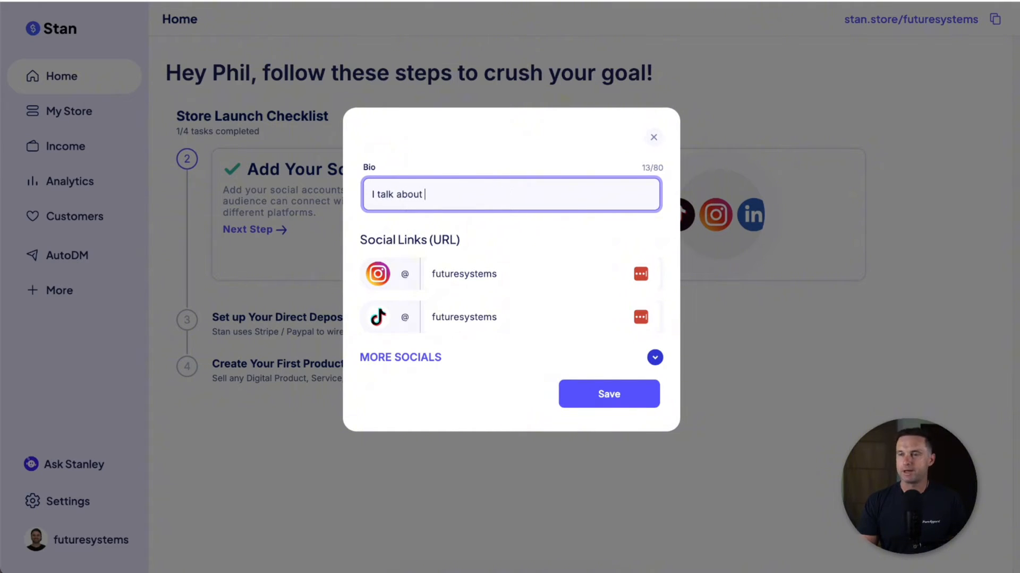
{"action": "type", "text": " AI, Automation"}
{"action": "key", "text": "BackSpace"}
{"action": "key", "text": "BackSpace"}
{"action": "key", "text": "BackSpace"}
{"action": "key", "text": "BackSpace"}
{"action": "key", "text": "BackSpace"}
{"action": "key", "text": "BackSpace"}
{"action": "key", "text": "BackSpace"}
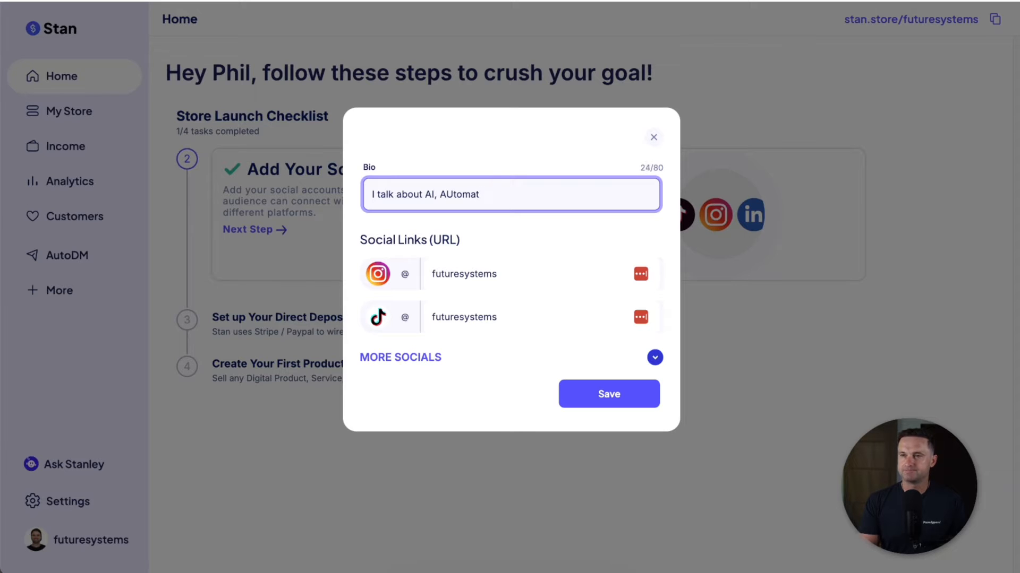
{"action": "type", "text": "omation and Future TEch"}
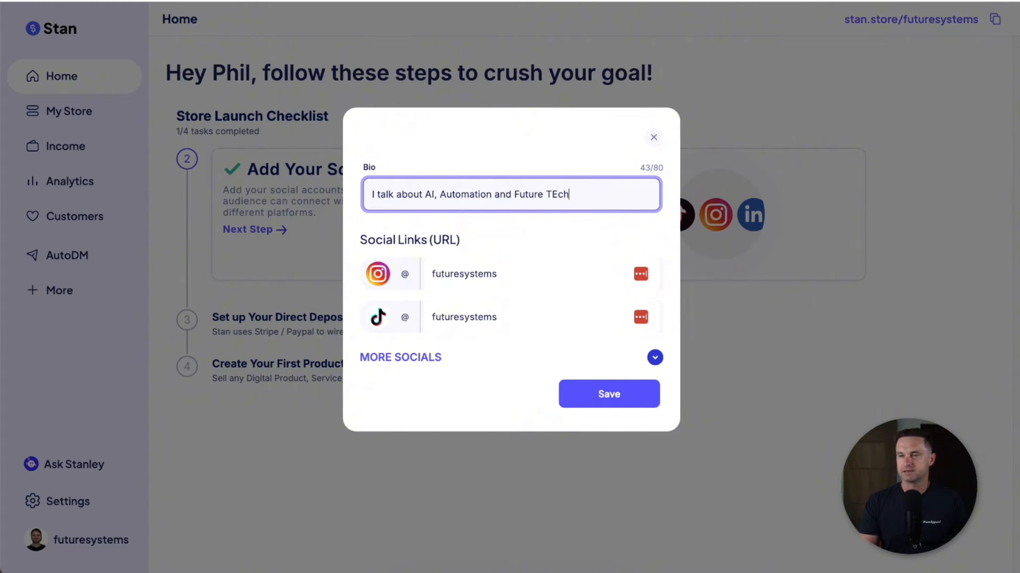
{"action": "type", "text": "ech"}
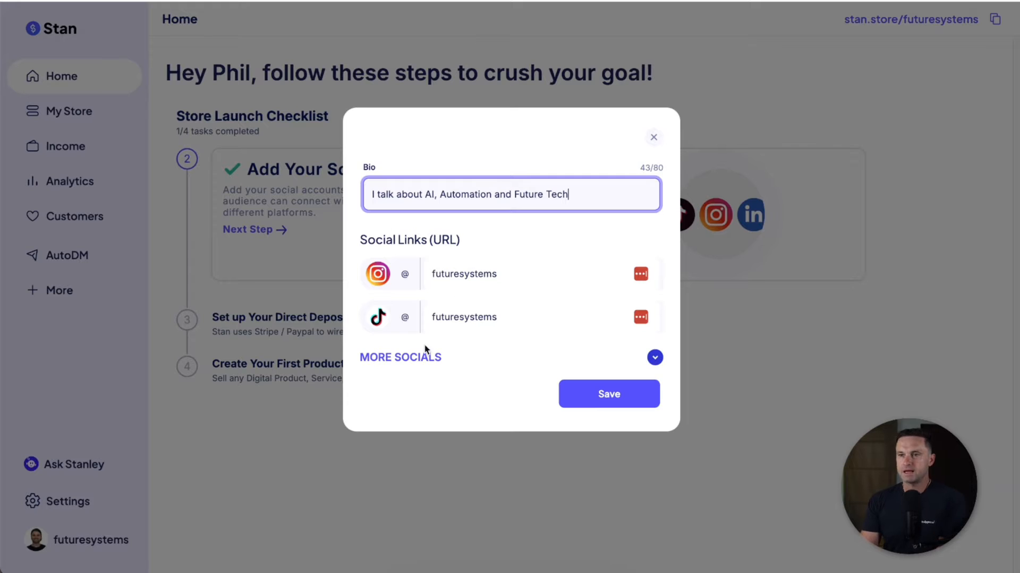
{"action": "left_click", "coordinate": [424, 359]}
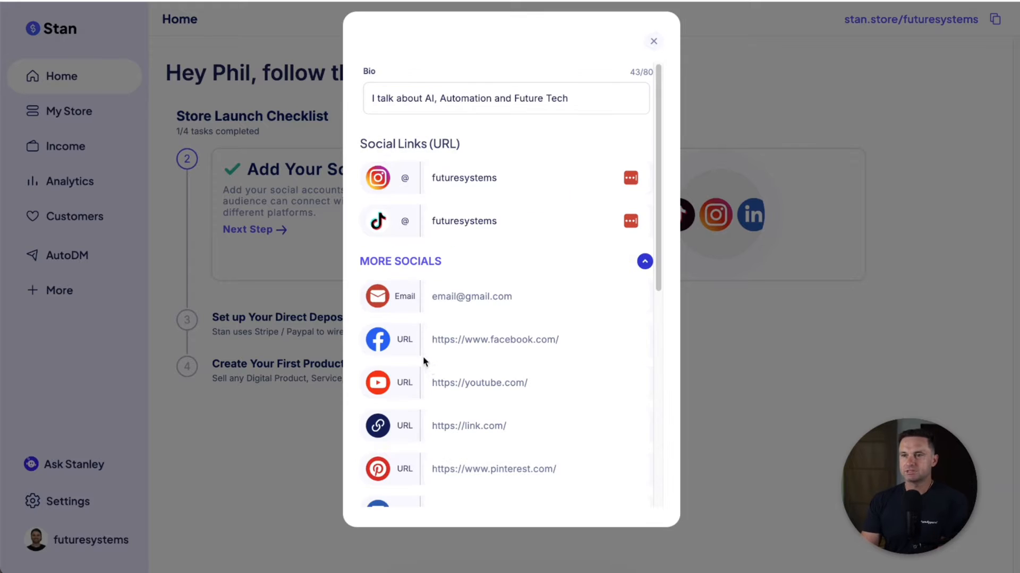
{"action": "left_click", "coordinate": [478, 376]}
{"action": "type", "text": "ht"}
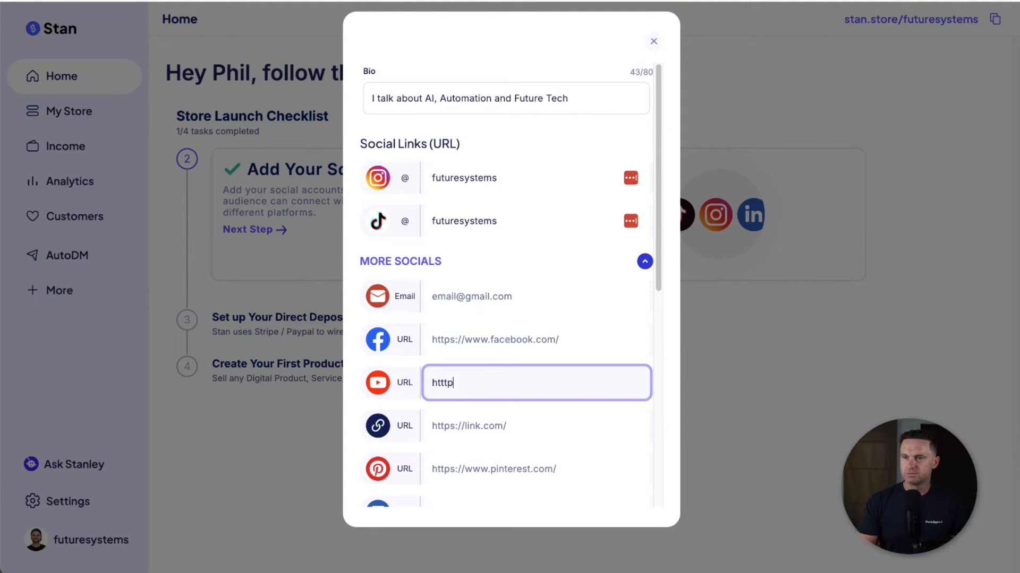
{"action": "type", "text": "tps://www.youtub"}
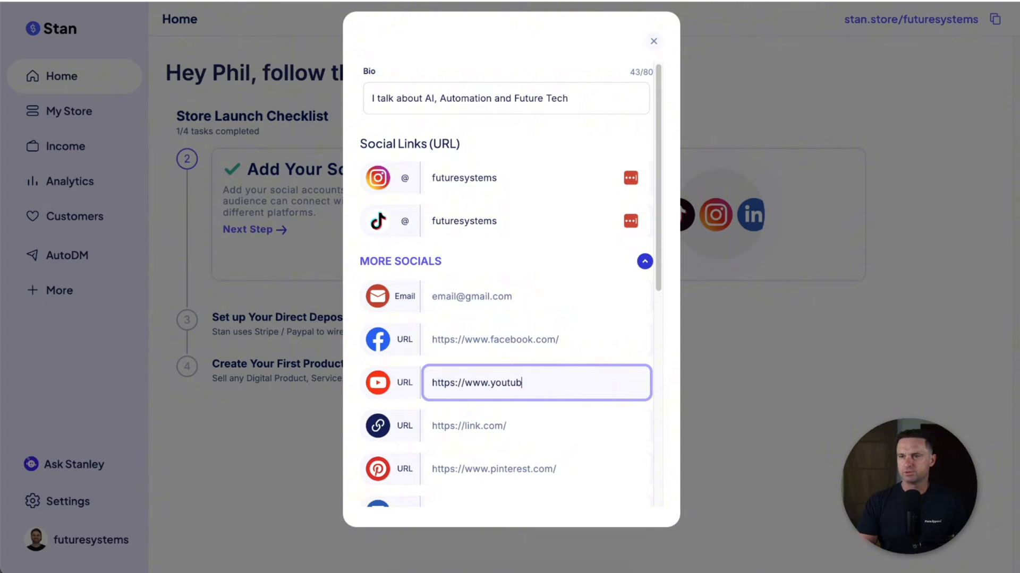
{"action": "type", "text": "e.com/@futuresy"}
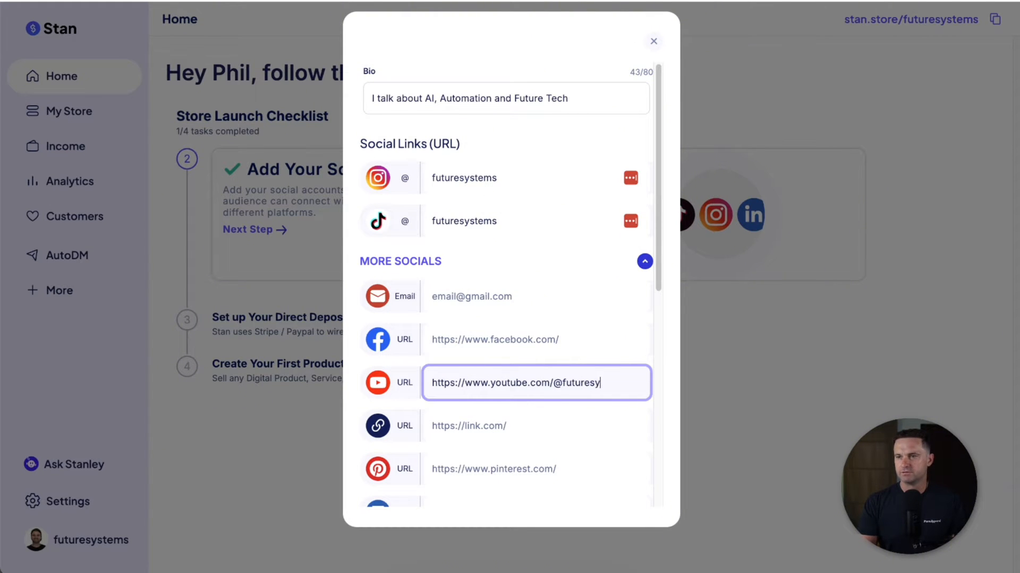
{"action": "type", "text": "stems-io"}
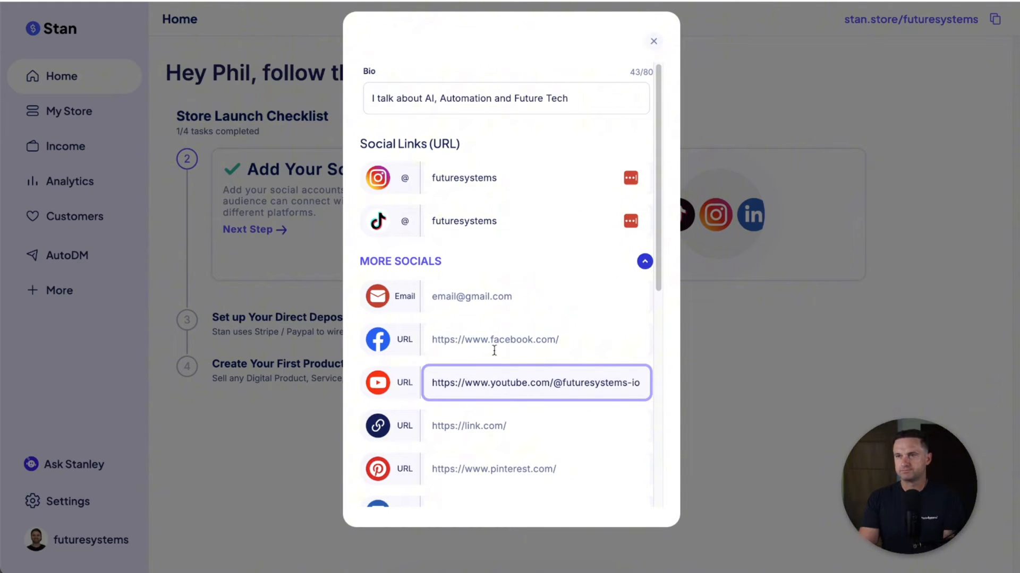
{"action": "scroll", "coordinate": [539, 209], "scroll_direction": "down", "scroll_amount": 4}
{"action": "scroll", "coordinate": [531, 403], "scroll_direction": "up", "scroll_amount": 4}
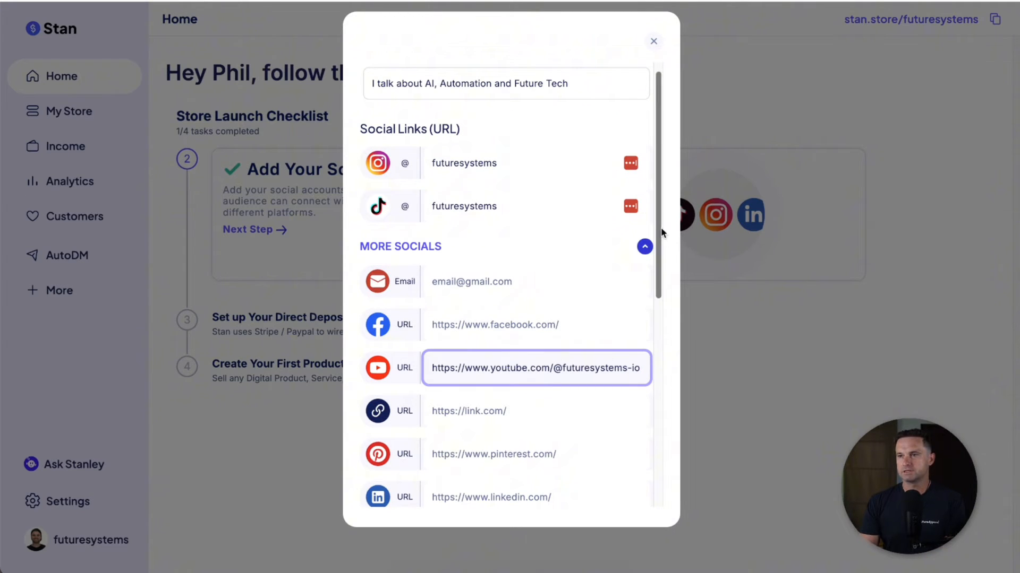
{"action": "scroll", "coordinate": [642, 456], "scroll_direction": "down", "scroll_amount": 9}
{"action": "left_click", "coordinate": [604, 487]}
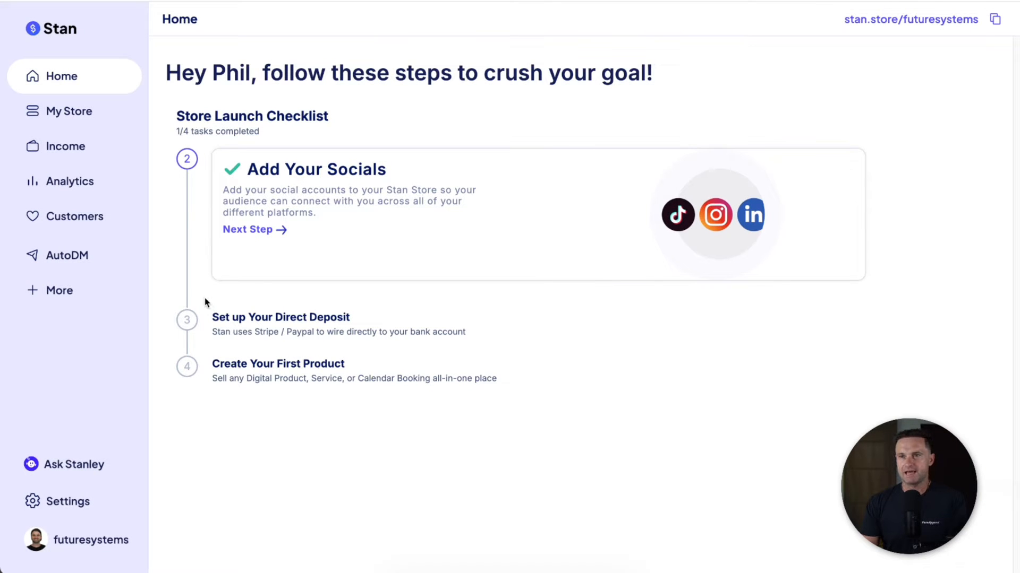
Advance the launch checklist to the direct deposit task and open its Stripe account setup window
{"action": "left_click", "coordinate": [241, 235]}
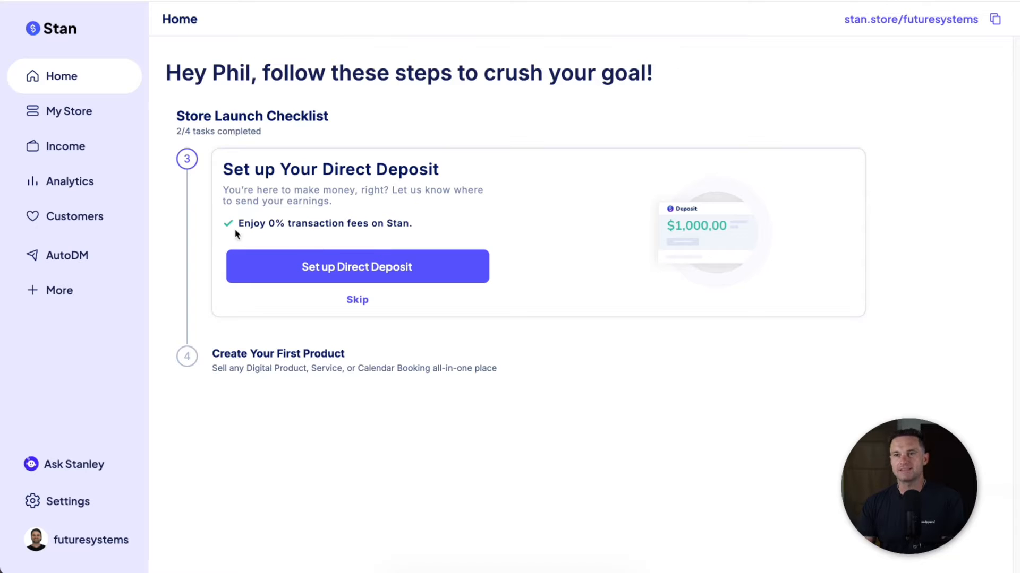
{"action": "left_click_drag", "start_coordinate": [236, 234], "coordinate": [492, 236]}
{"action": "left_click", "coordinate": [492, 240]}
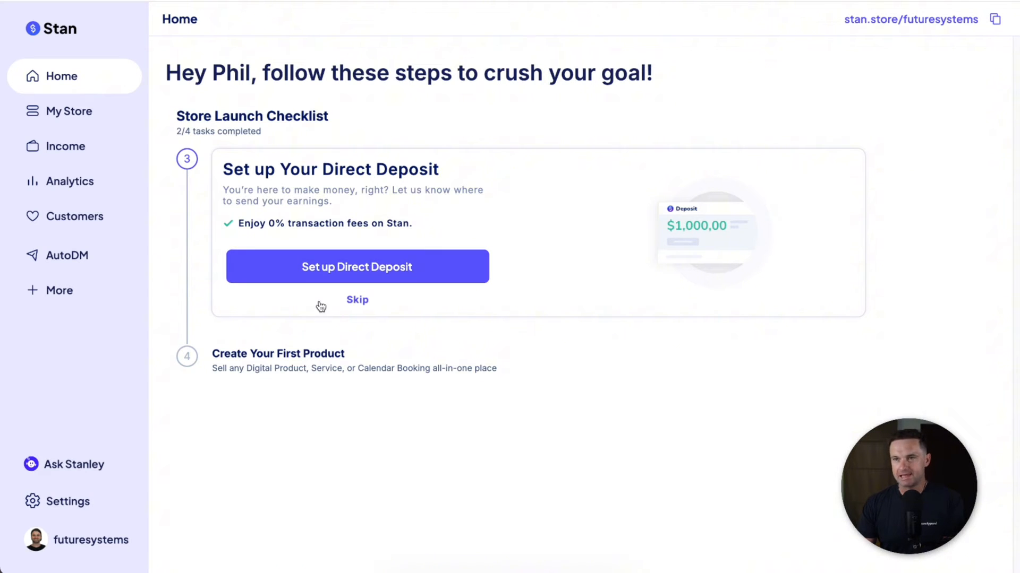
{"action": "left_click", "coordinate": [371, 267]}
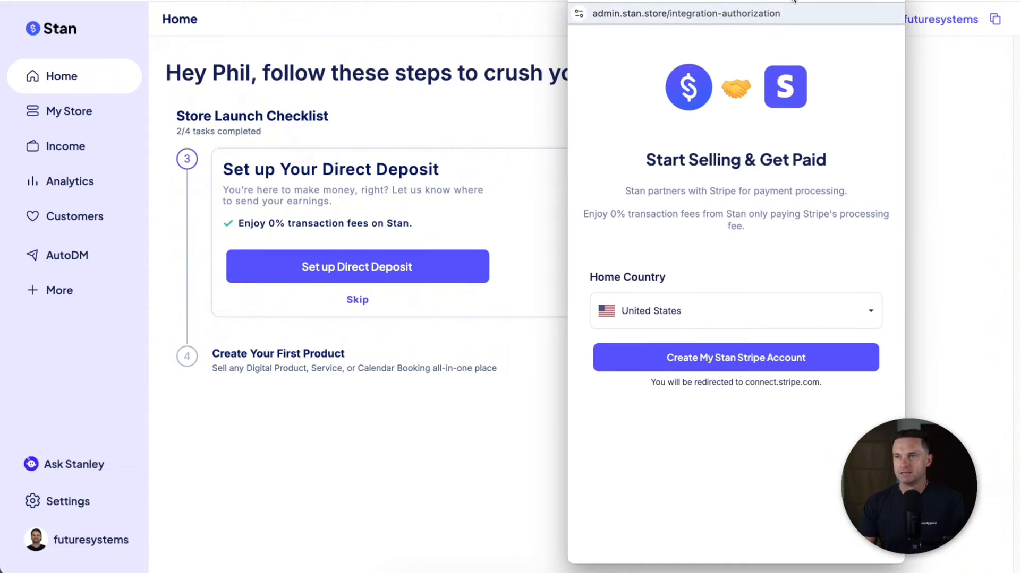
{"action": "left_click_drag", "start_coordinate": [646, 159], "coordinate": [815, 262]}
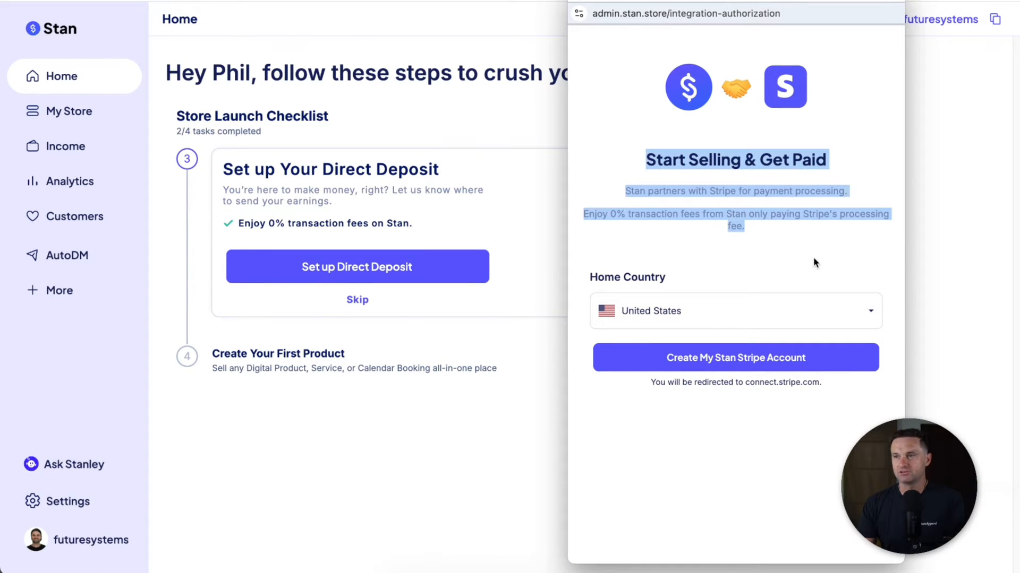
{"action": "left_click", "coordinate": [814, 258]}
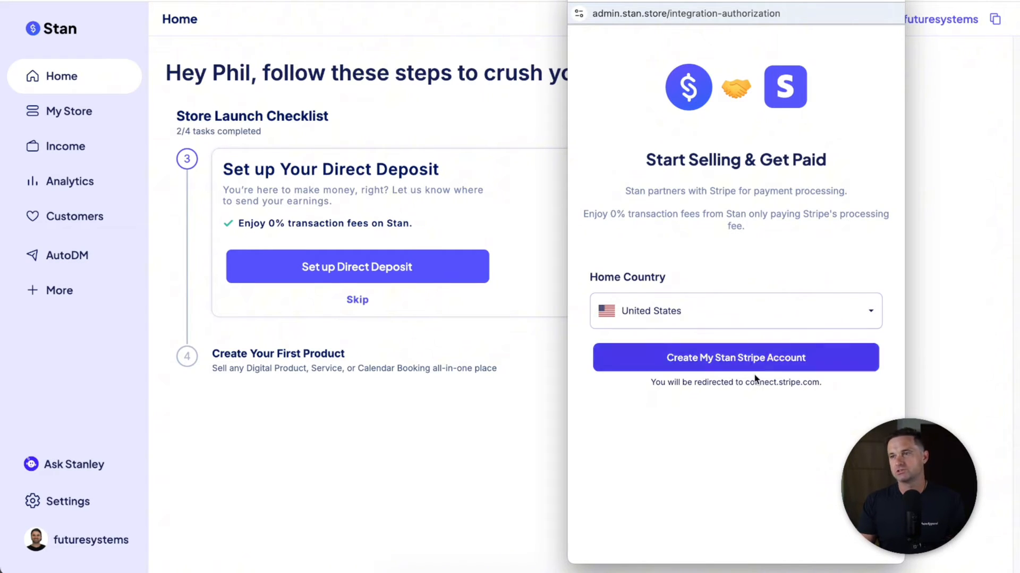
Set the home country to Singapore and start creating the Stan Stripe account
{"action": "left_click", "coordinate": [726, 305]}
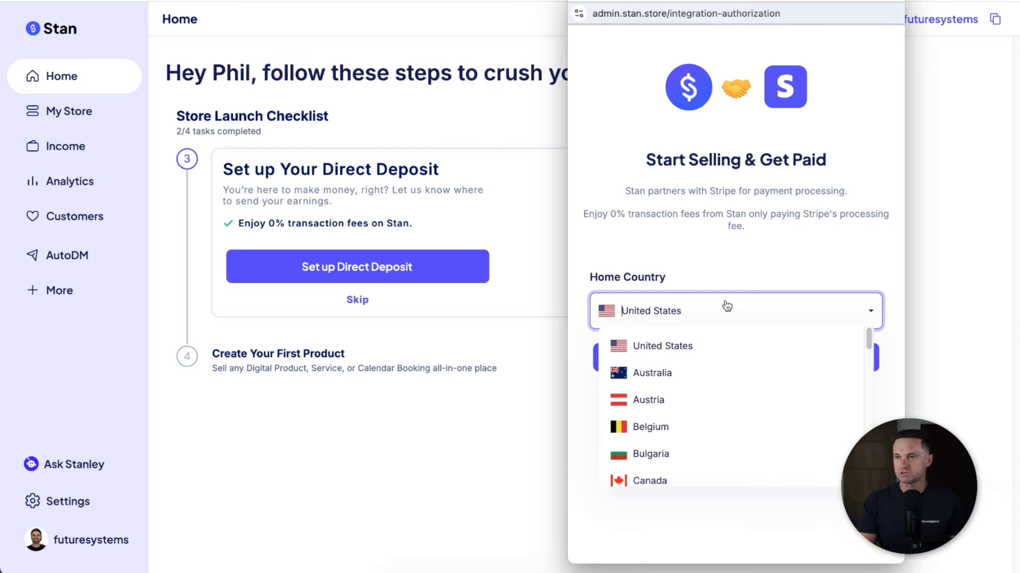
{"action": "type", "text": "ingapo"}
{"action": "key", "text": "BackSpace"}
{"action": "key", "text": "BackSpace"}
{"action": "key", "text": "BackSpace"}
{"action": "key", "text": "BackSpace"}
{"action": "key", "text": "BackSpace"}
{"action": "key", "text": "BackSpace"}
{"action": "type", "text": "si"}
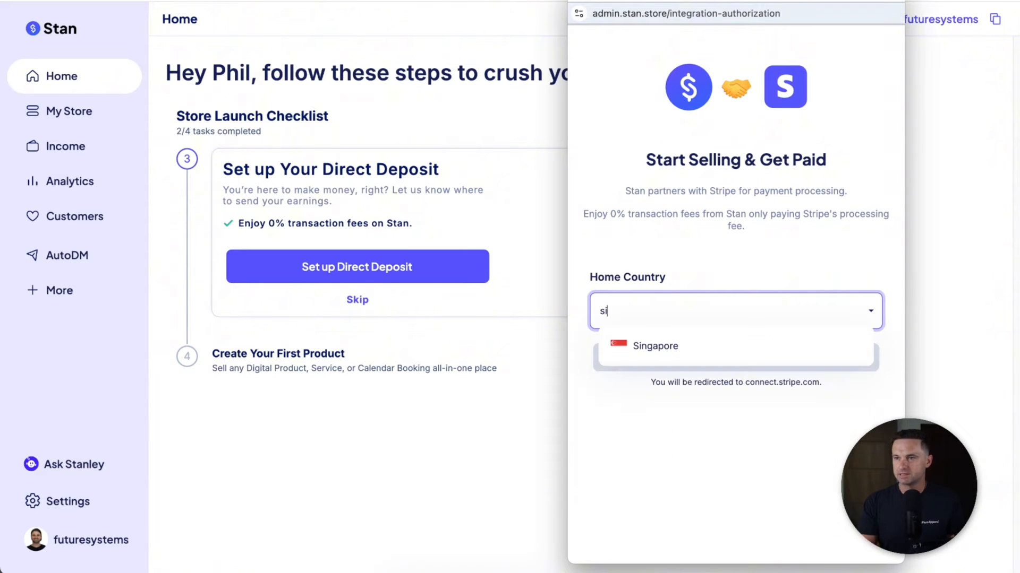
{"action": "type", "text": "ngapo"}
{"action": "left_click", "coordinate": [700, 350]}
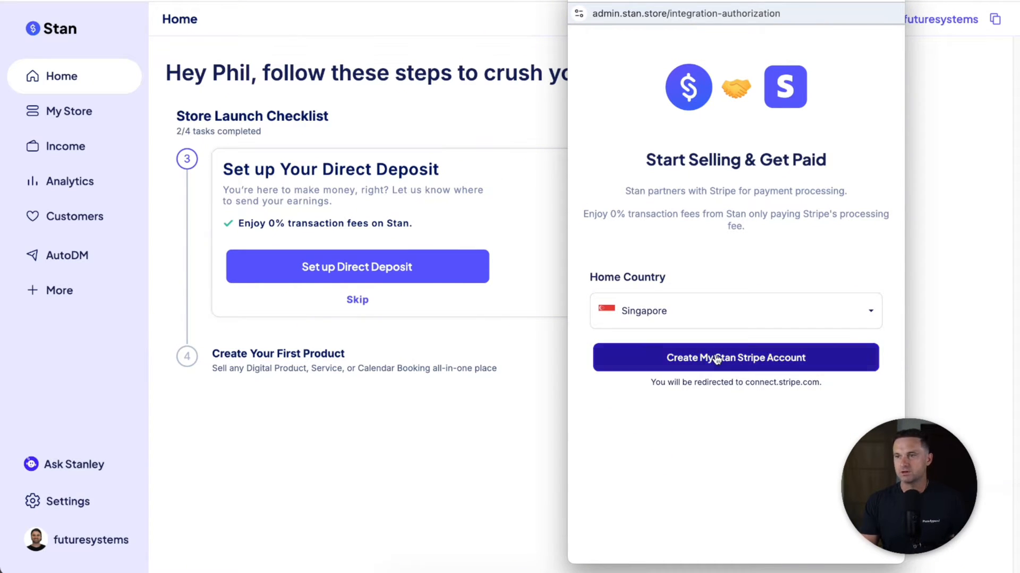
{"action": "left_click", "coordinate": [709, 358]}
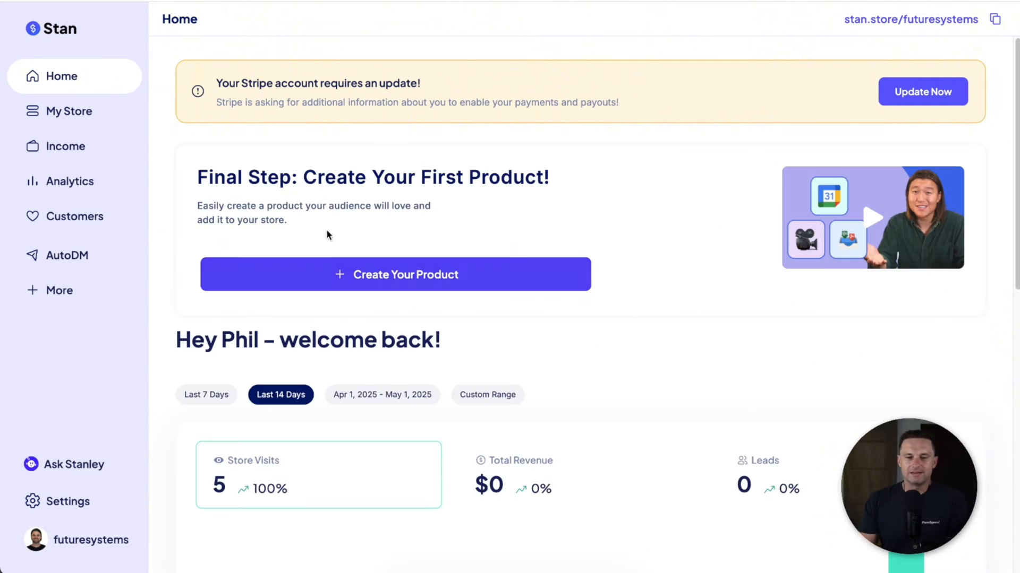
Start creating the first product and choose URL / Media as its product type
{"action": "left_click_drag", "start_coordinate": [198, 177], "coordinate": [556, 177]}
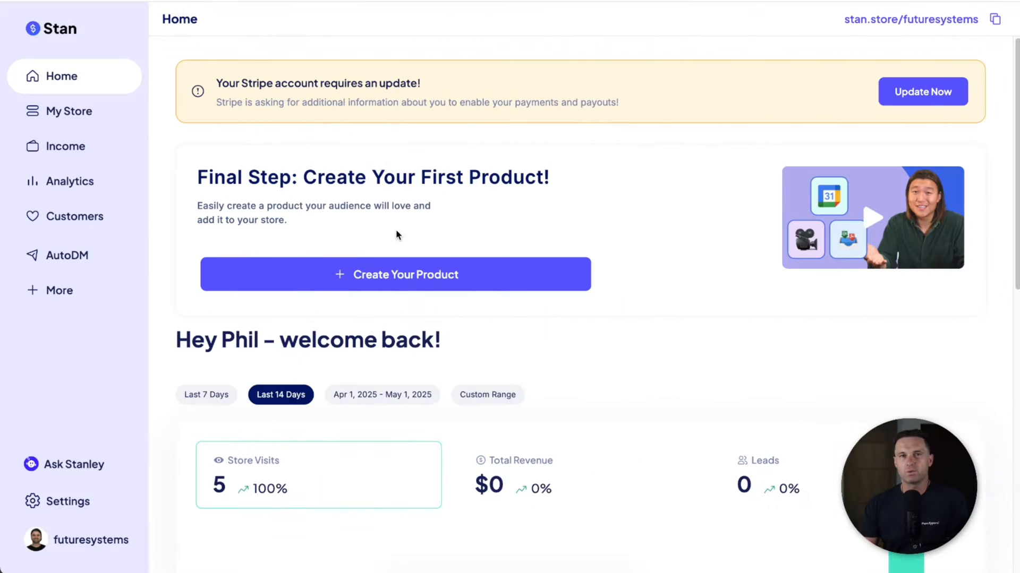
{"action": "left_click", "coordinate": [361, 276]}
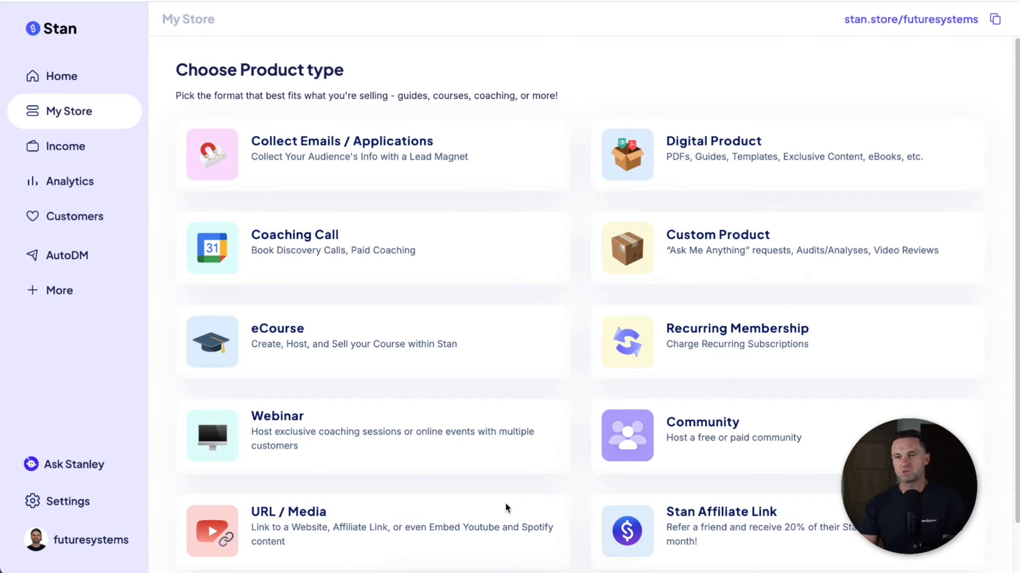
{"action": "scroll", "coordinate": [311, 523], "scroll_direction": "down", "scroll_amount": 1}
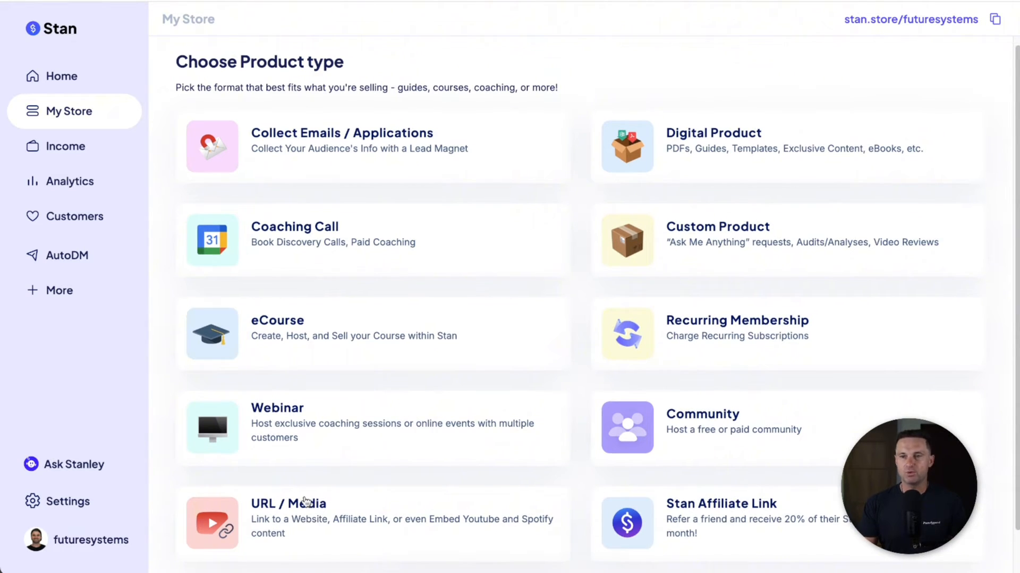
{"action": "left_click", "coordinate": [318, 519]}
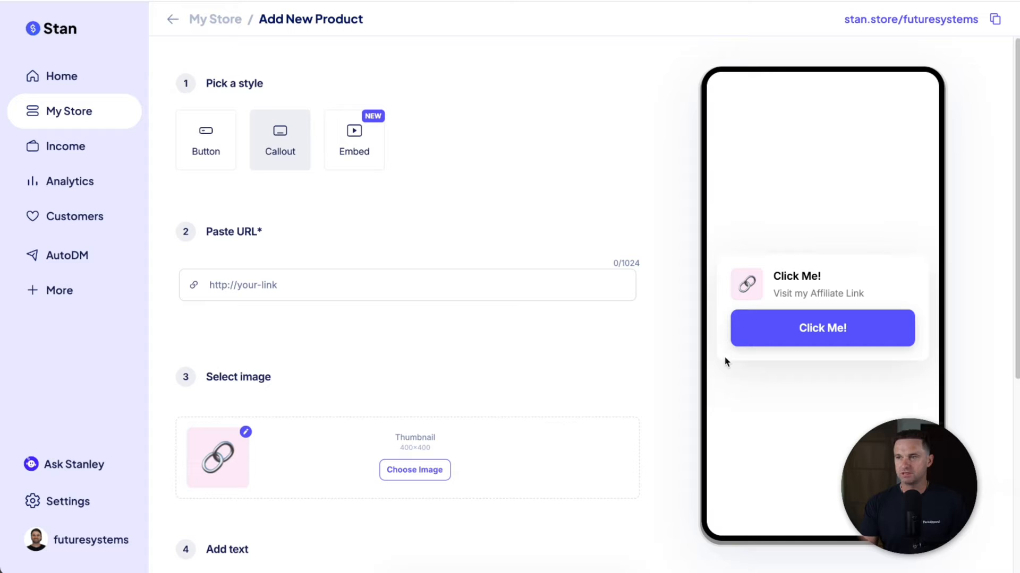
Preview the Button, Callout and Embed styles for the link product, and settle on Button
{"action": "left_click", "coordinate": [187, 147]}
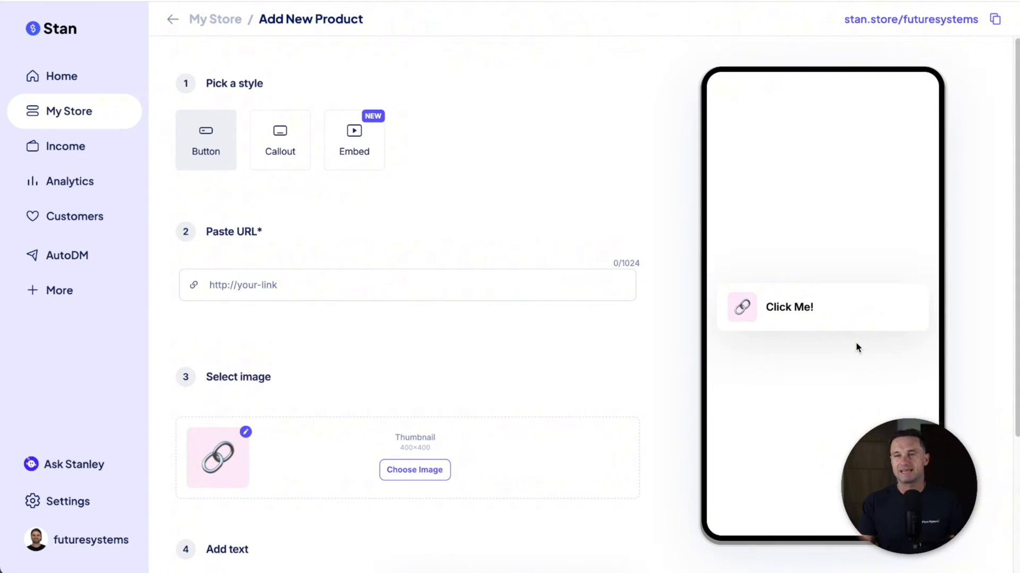
{"action": "left_click", "coordinate": [275, 148]}
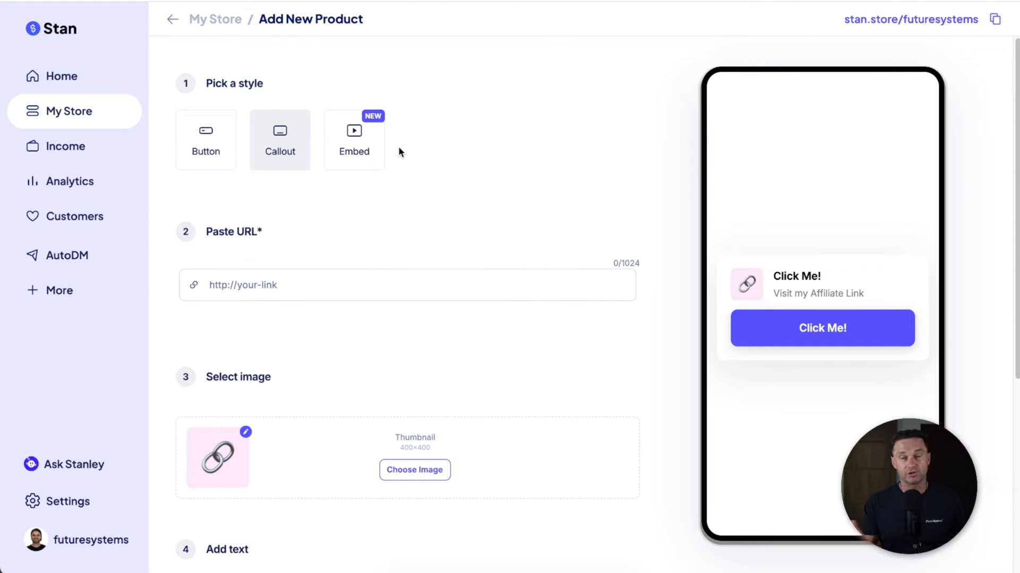
{"action": "left_click", "coordinate": [381, 154]}
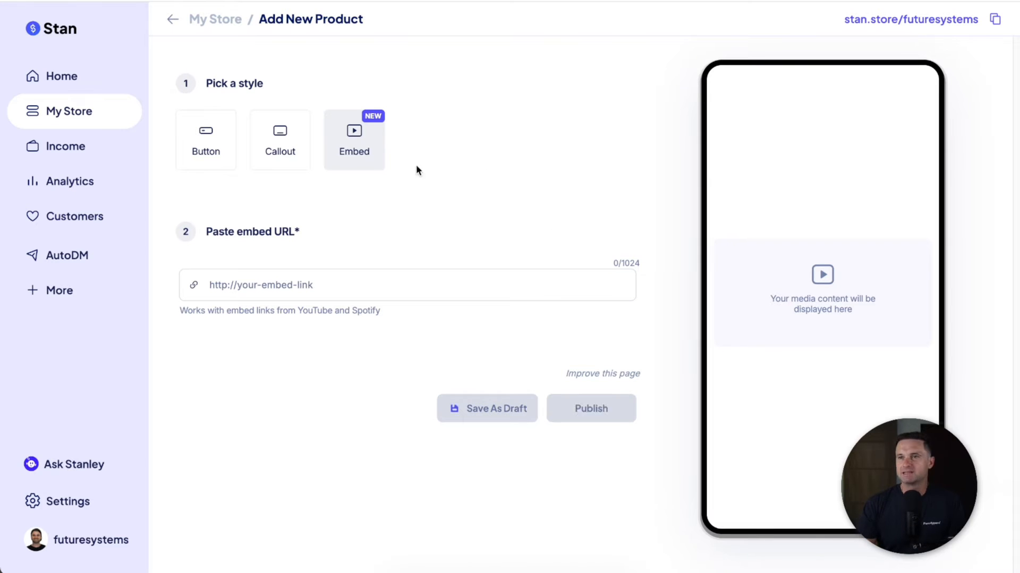
{"action": "left_click", "coordinate": [211, 145]}
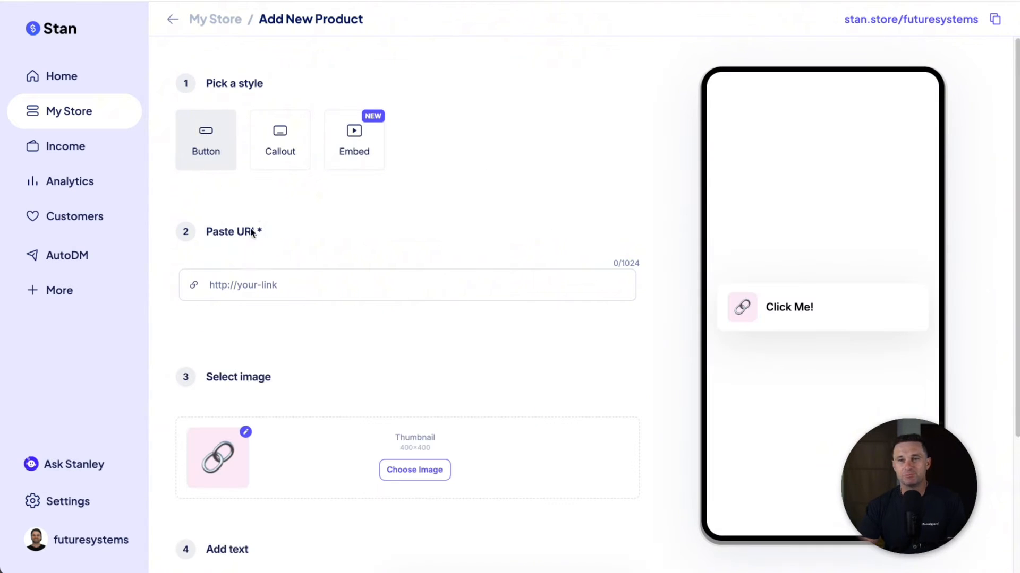
{"action": "left_click", "coordinate": [248, 290]}
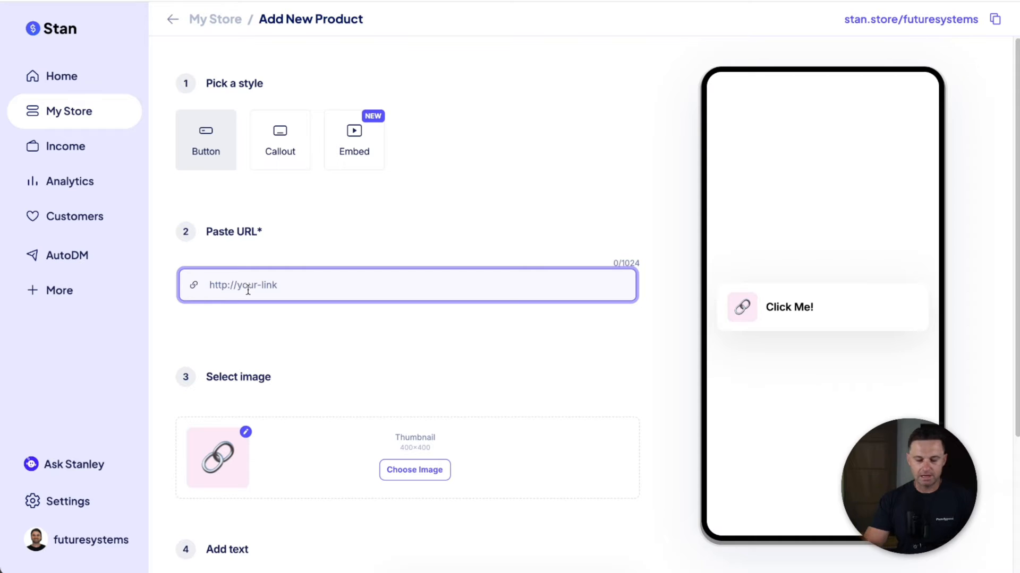
{"action": "type", "text": "https://funn"}
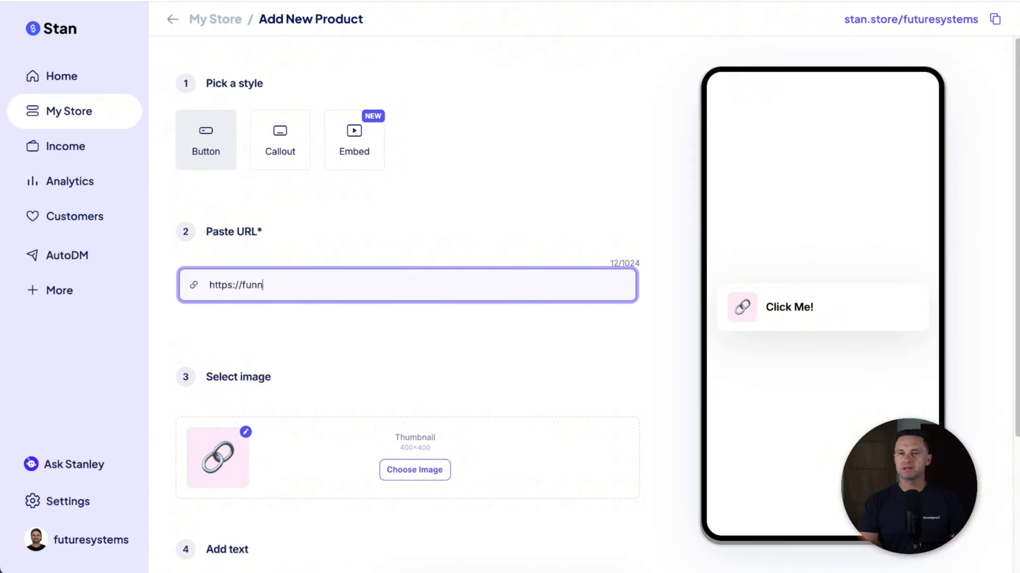
{"action": "type", "text": "elscene.com"}
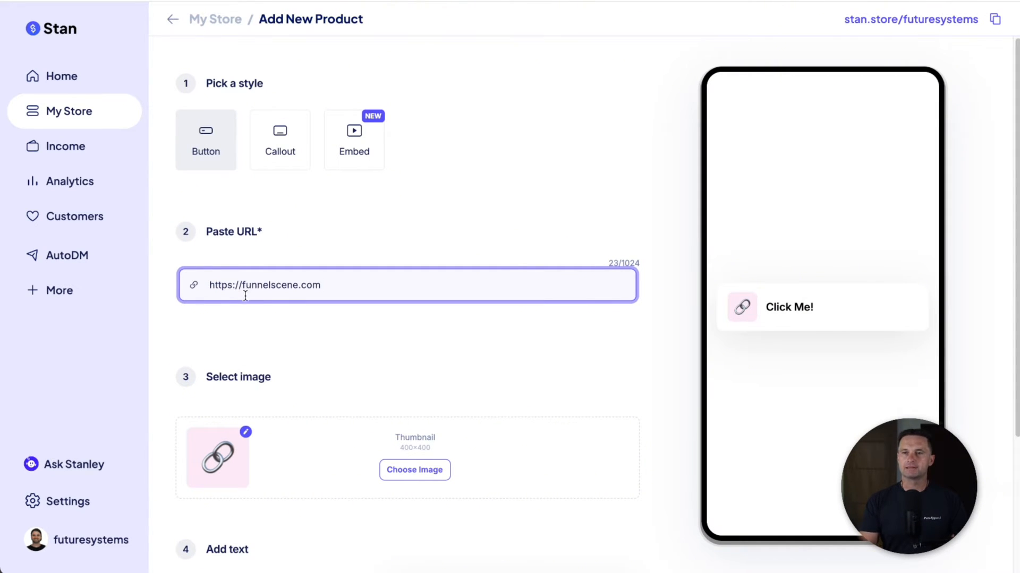
{"action": "left_click", "coordinate": [312, 396]}
Upload Funnel Scene Logo.png as the button product's thumbnail and accept the crop
{"action": "scroll", "coordinate": [309, 372], "scroll_direction": "down", "scroll_amount": 3}
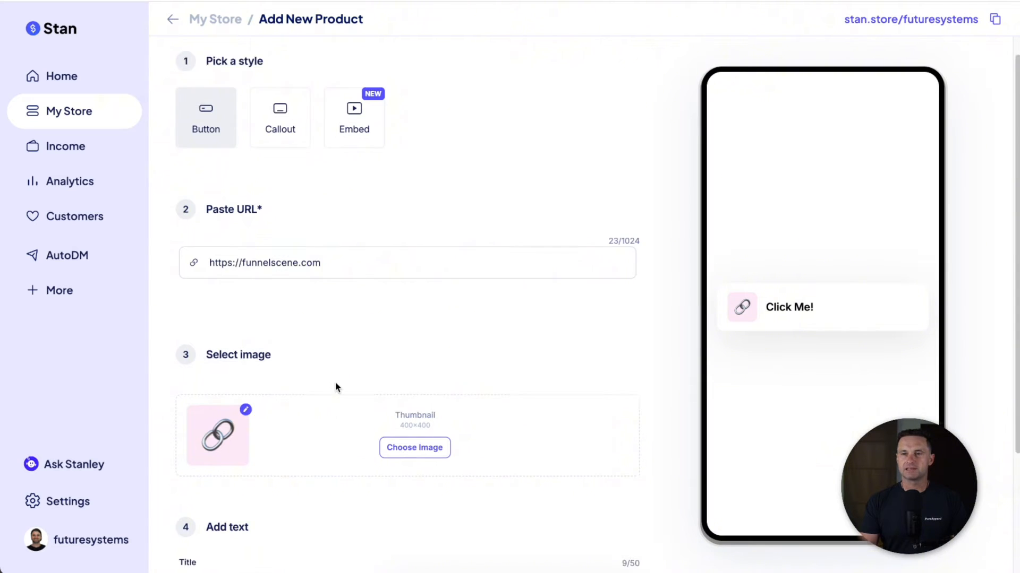
{"action": "left_click", "coordinate": [415, 394]}
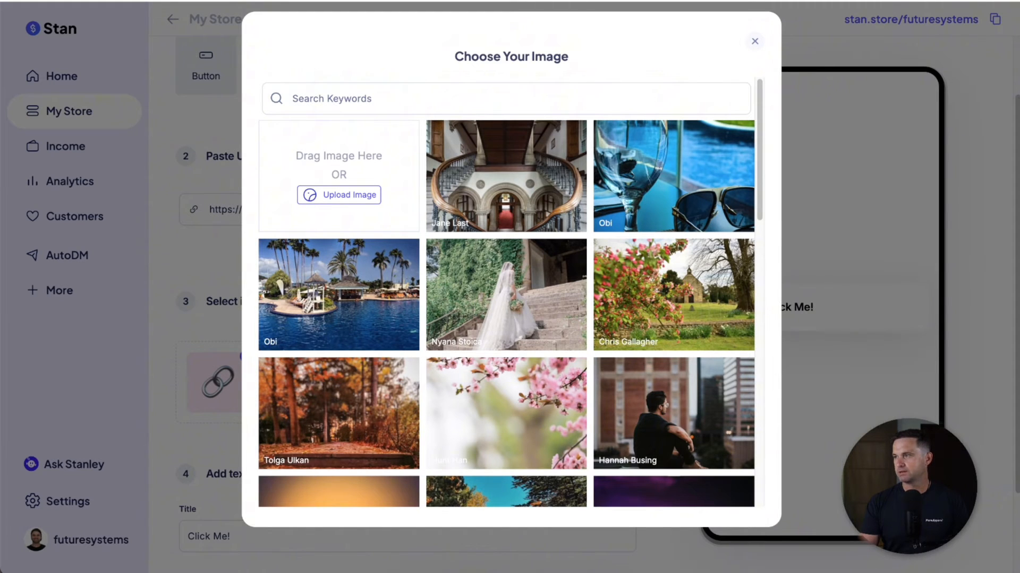
{"action": "left_click_drag", "start_coordinate": [1019, 297], "coordinate": [318, 196]}
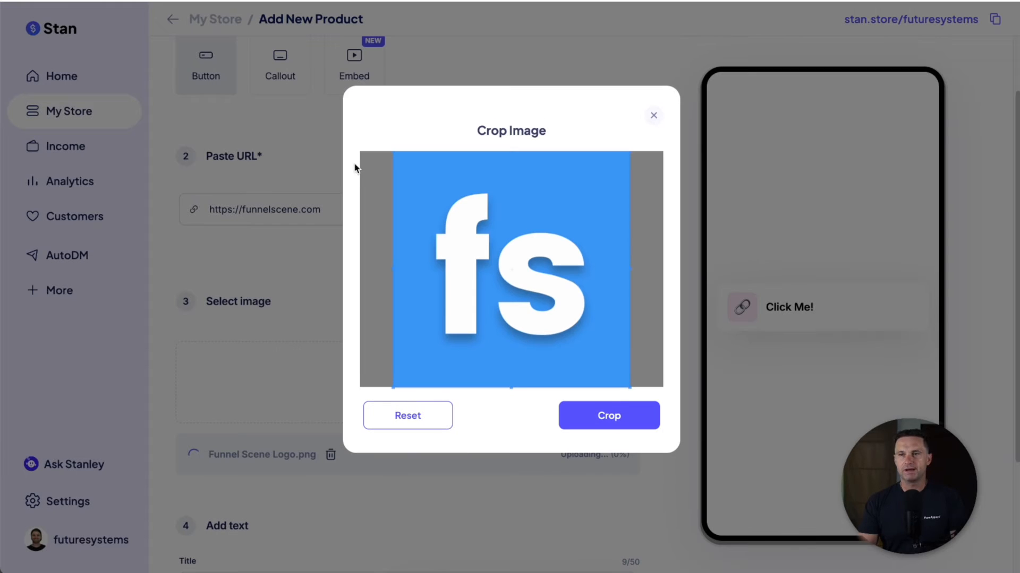
{"action": "left_click", "coordinate": [594, 414]}
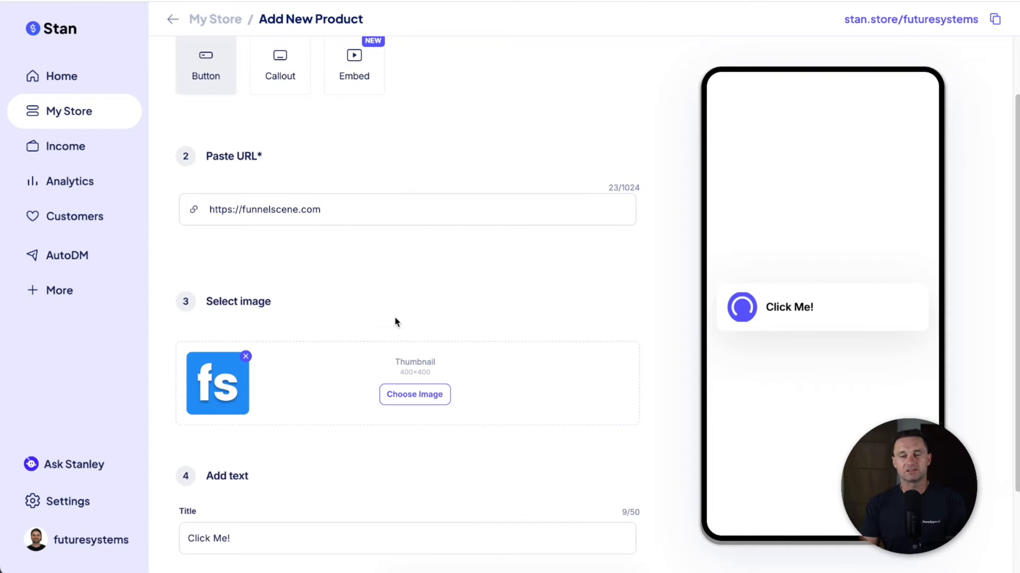
Replace the button product's title with "Get my latest free training!"
{"action": "scroll", "coordinate": [473, 301], "scroll_direction": "down", "scroll_amount": 2}
{"action": "triple_click", "coordinate": [249, 418]}
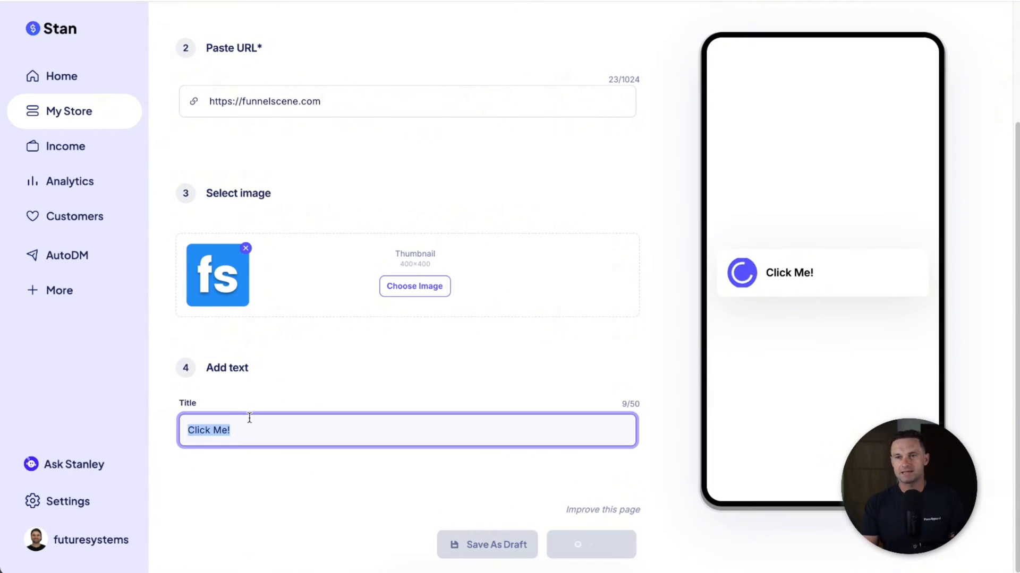
{"action": "type", "text": "G"}
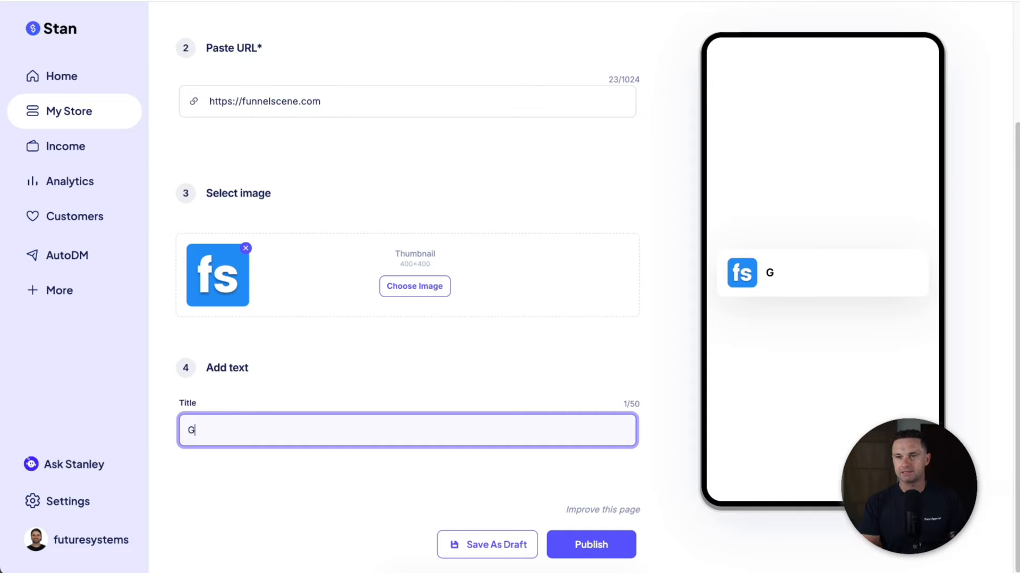
{"action": "type", "text": "et my latest free "}
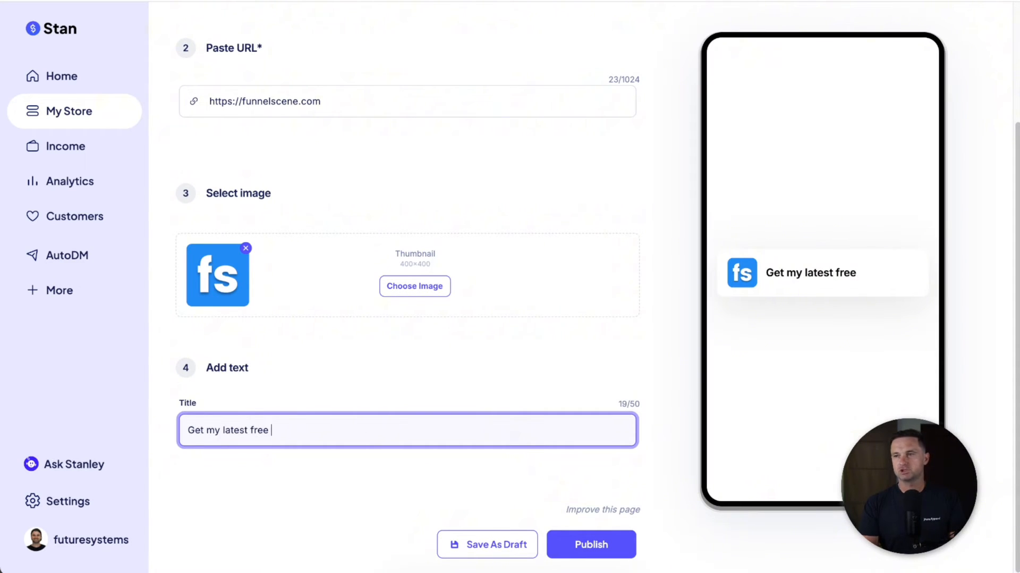
{"action": "type", "text": "training!"}
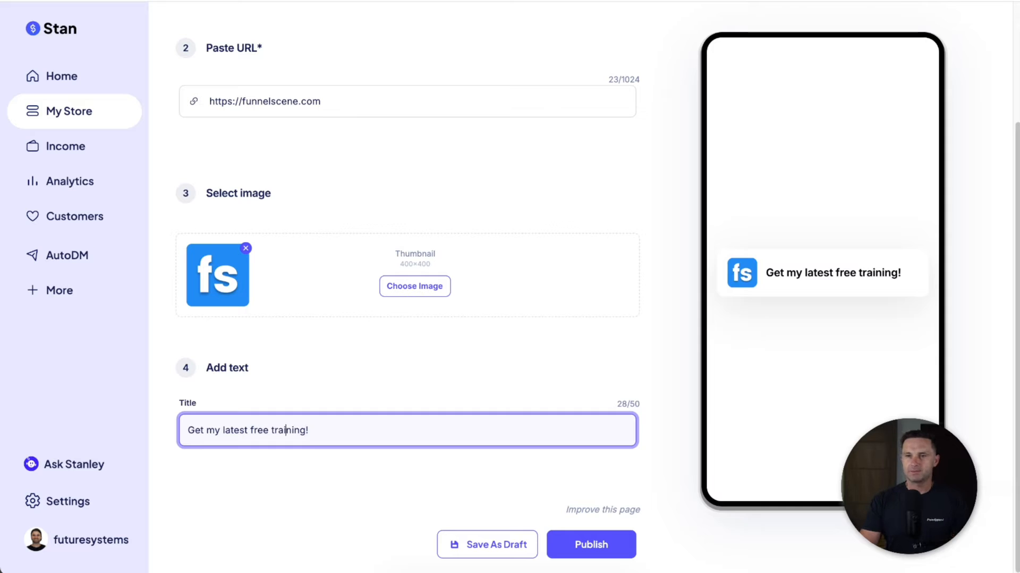
Capitalize the title's words so it reads "Get My Latest Free Training!" and publish the product
{"action": "left_click", "coordinate": [275, 431]}
{"action": "key", "text": "BackSpace"}
{"action": "type", "text": "T"}
{"action": "key", "text": "BackSpace"}
{"action": "type", "text": "F"}
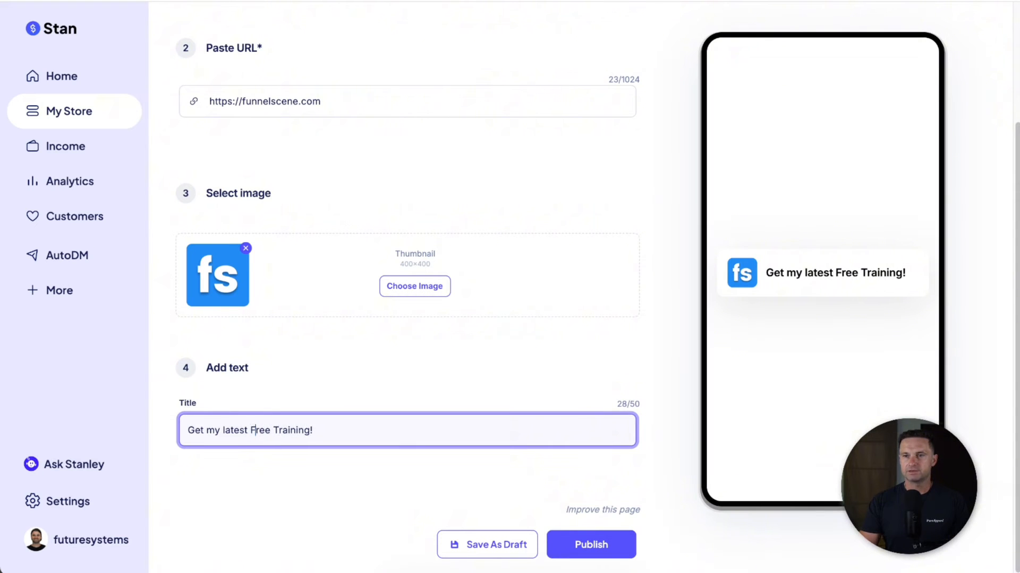
{"action": "key", "text": "BackSpace"}
{"action": "type", "text": "L"}
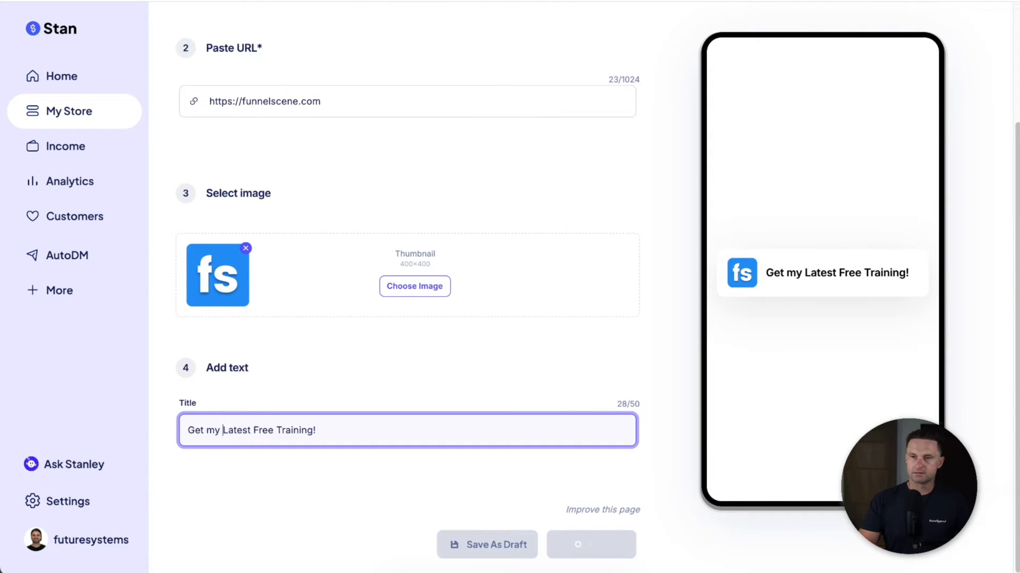
{"action": "key", "text": "Left"}
{"action": "key", "text": "Left"}
{"action": "key", "text": "Left"}
{"action": "key", "text": "shift+Left"}
{"action": "type", "text": "M"}
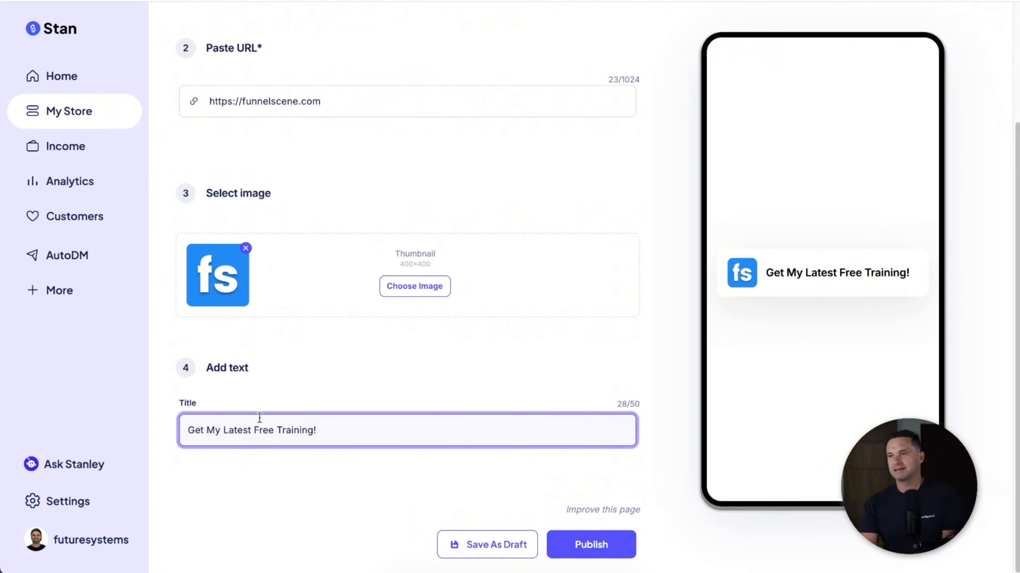
{"action": "left_click", "coordinate": [585, 555]}
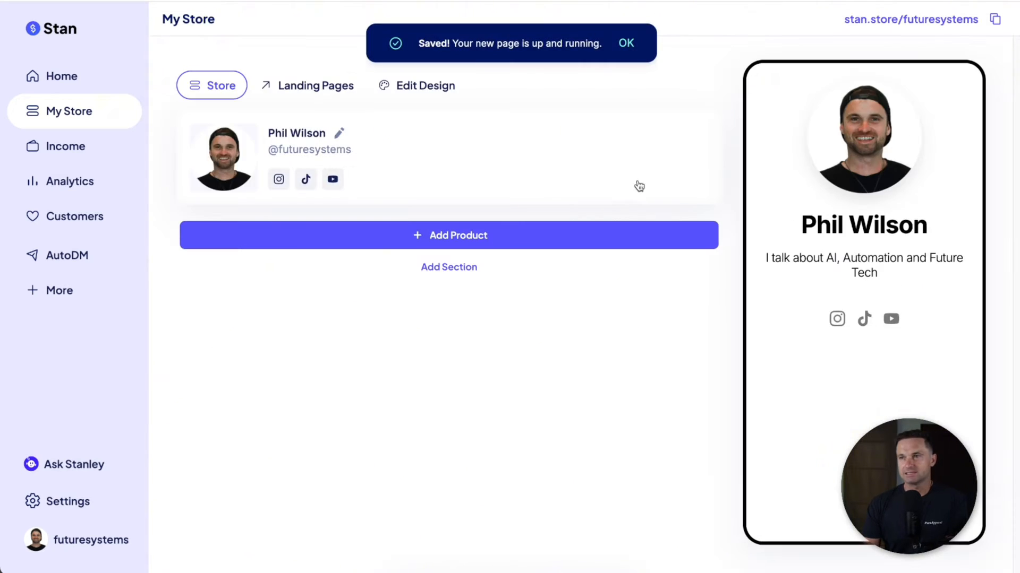
Check the new link button on the live public store page and return to the store editor
{"action": "left_click", "coordinate": [933, 26]}
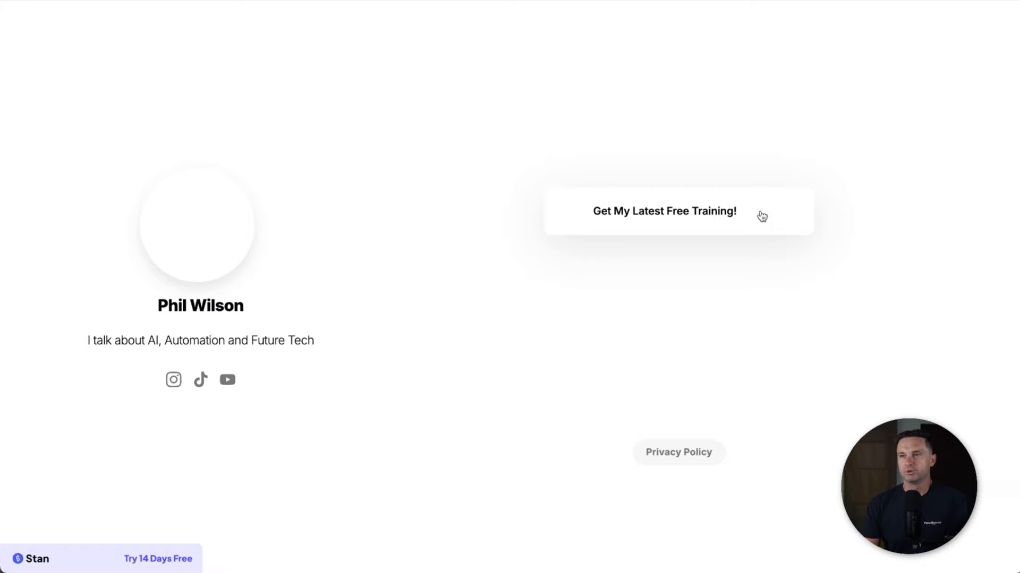
{"action": "left_click", "coordinate": [159, 1]}
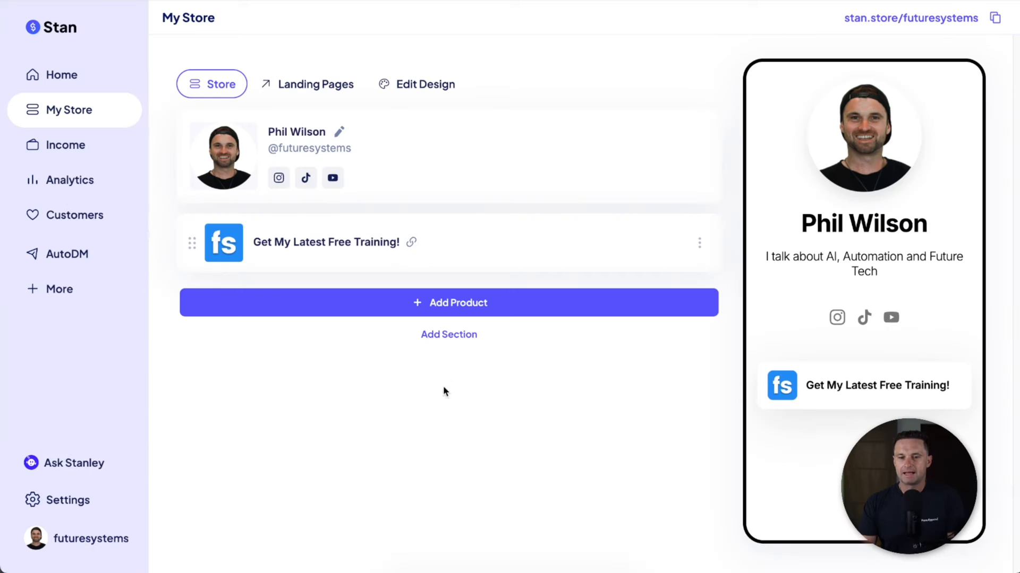
Add a second product to the store with the URL / Media product type
{"action": "left_click", "coordinate": [416, 304]}
{"action": "scroll", "coordinate": [298, 414], "scroll_direction": "down", "scroll_amount": 2}
{"action": "left_click", "coordinate": [257, 480]}
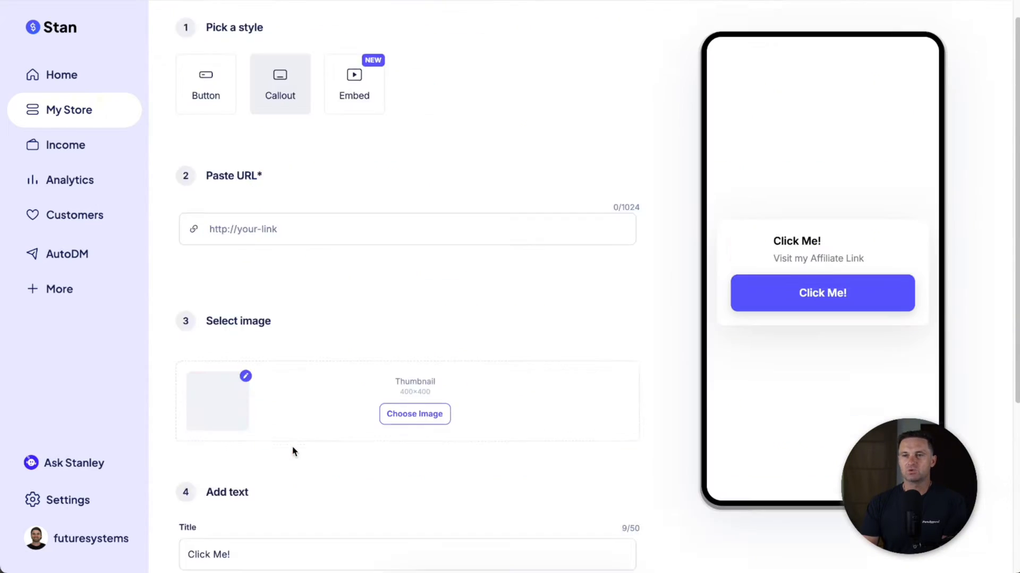
{"action": "left_click", "coordinate": [299, 282]}
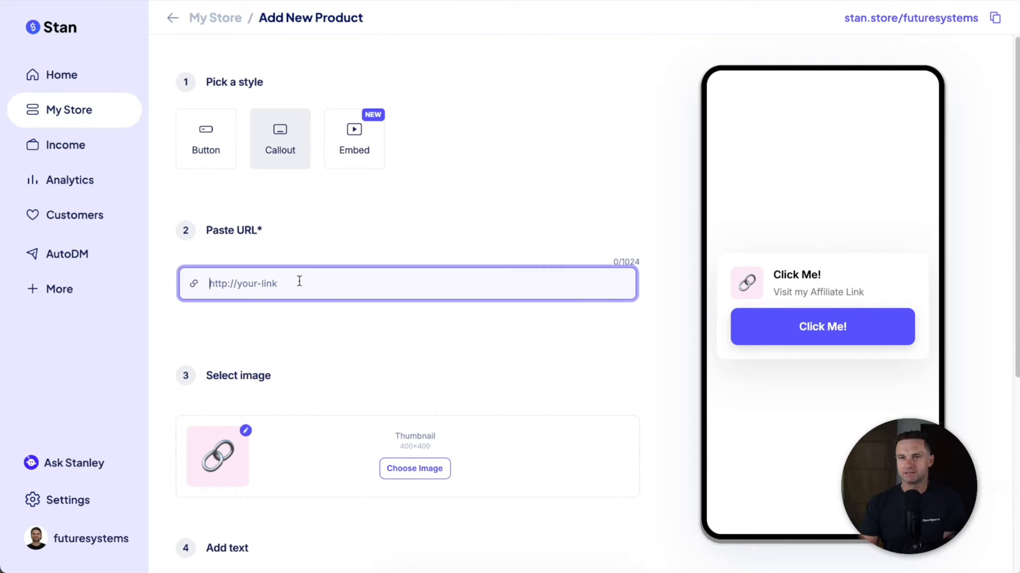
{"action": "type", "text": "https://funneoscen"}
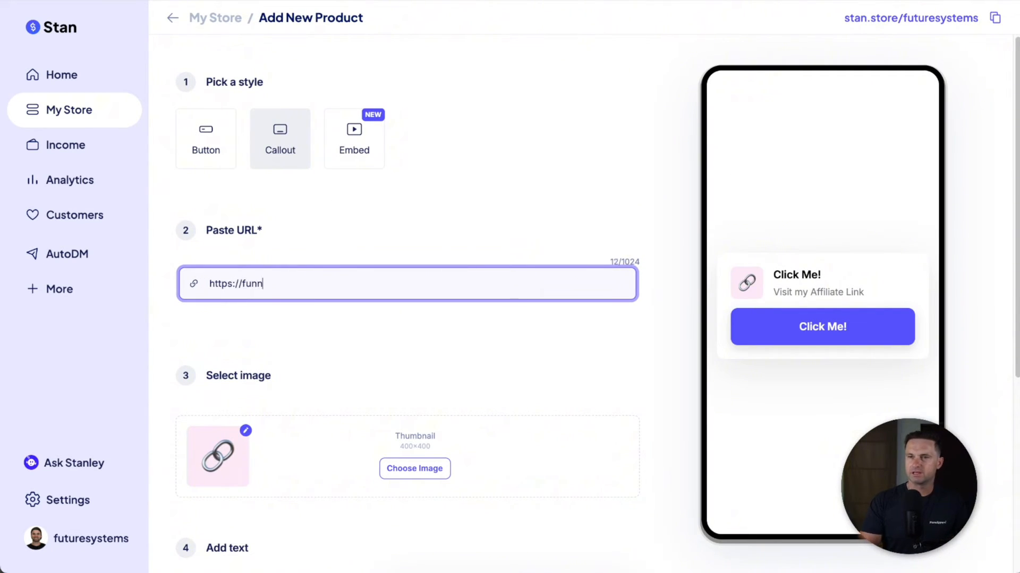
{"action": "key", "text": "BackSpace"}
{"action": "key", "text": "BackSpace"}
{"action": "key", "text": "BackSpace"}
{"action": "key", "text": "BackSpace"}
{"action": "key", "text": "BackSpace"}
{"action": "key", "text": "BackSpace"}
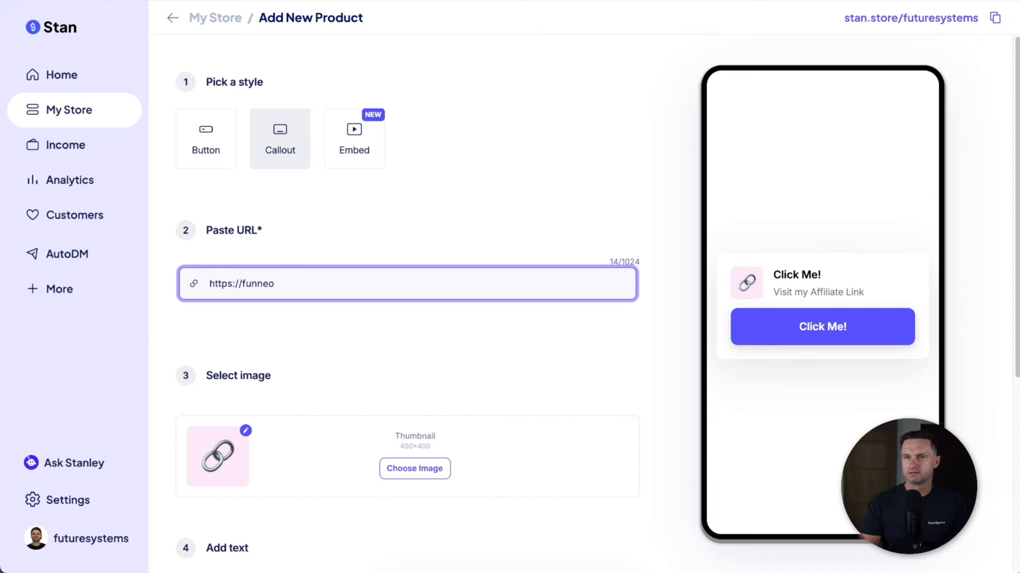
{"action": "type", "text": "elscene.com"}
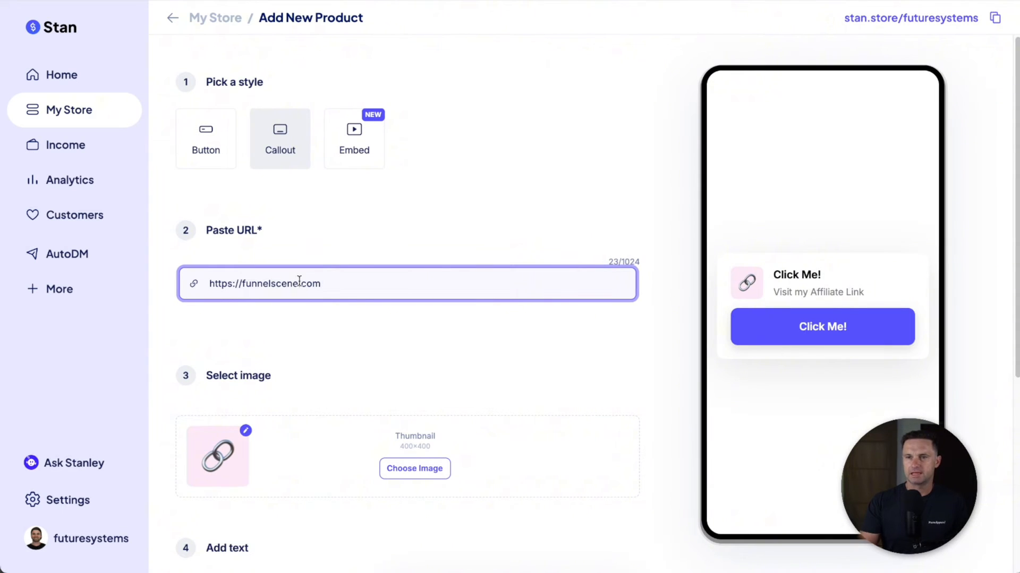
Upload Funnel Scene Logo Circle.png as the callout product's thumbnail and accept the crop
{"action": "scroll", "coordinate": [623, 368], "scroll_direction": "down", "scroll_amount": 5}
{"action": "left_click", "coordinate": [415, 166]}
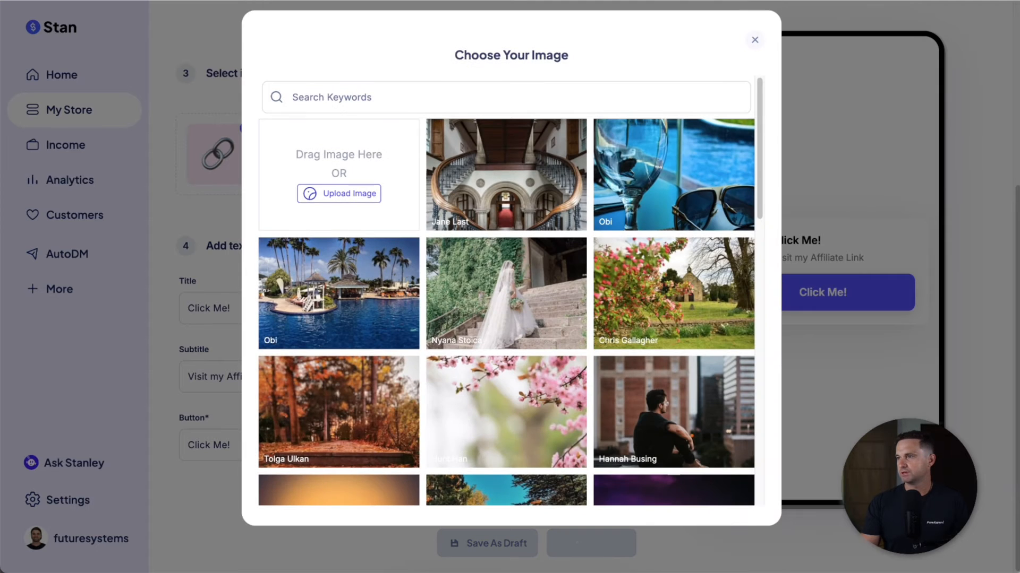
{"action": "left_click_drag", "start_coordinate": [3, 245], "coordinate": [261, 165]}
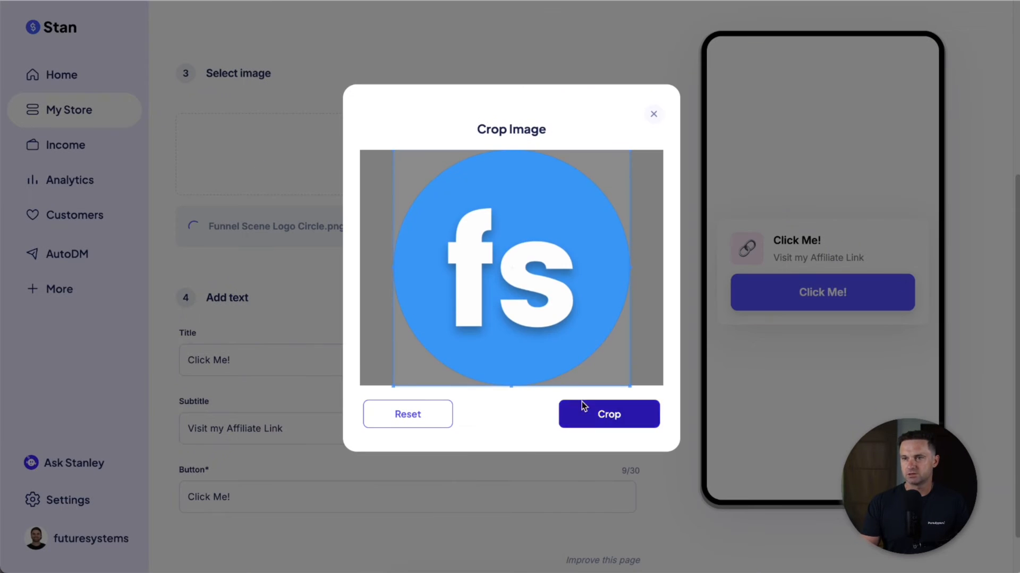
{"action": "left_click", "coordinate": [605, 413]}
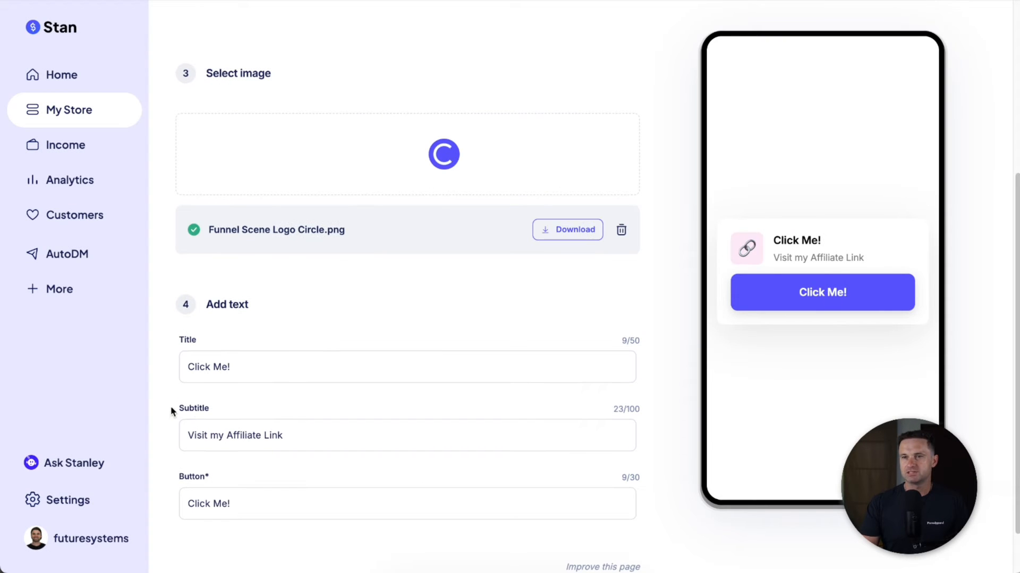
{"action": "left_click_drag", "start_coordinate": [172, 411], "coordinate": [252, 416]}
{"action": "left_click", "coordinate": [251, 416]}
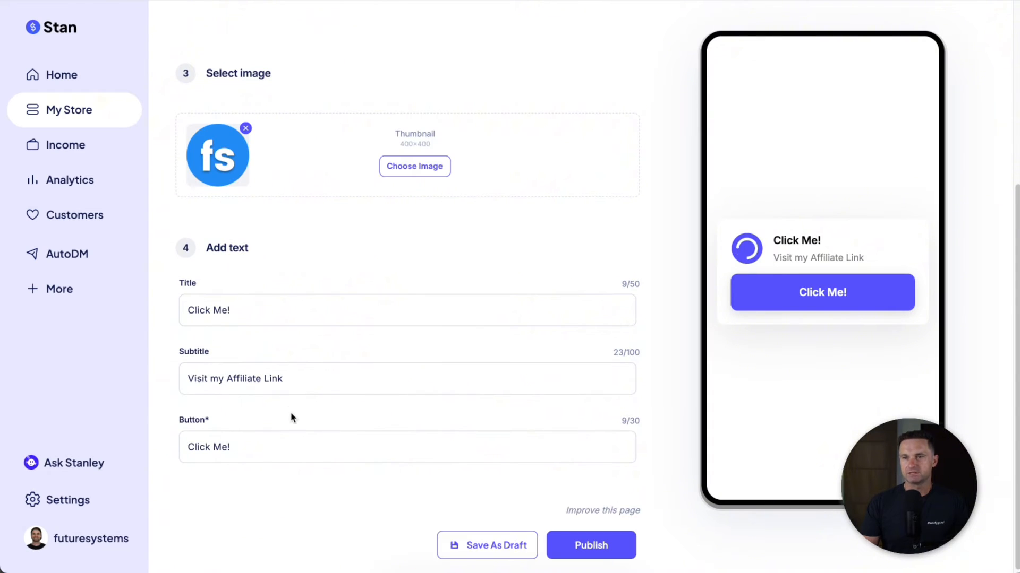
Set the callout's title to "Free Affiliate Training" and its subtitle to "Earn Money Sharing Products"
{"action": "double_click", "coordinate": [207, 299]}
{"action": "triple_click", "coordinate": [206, 300]}
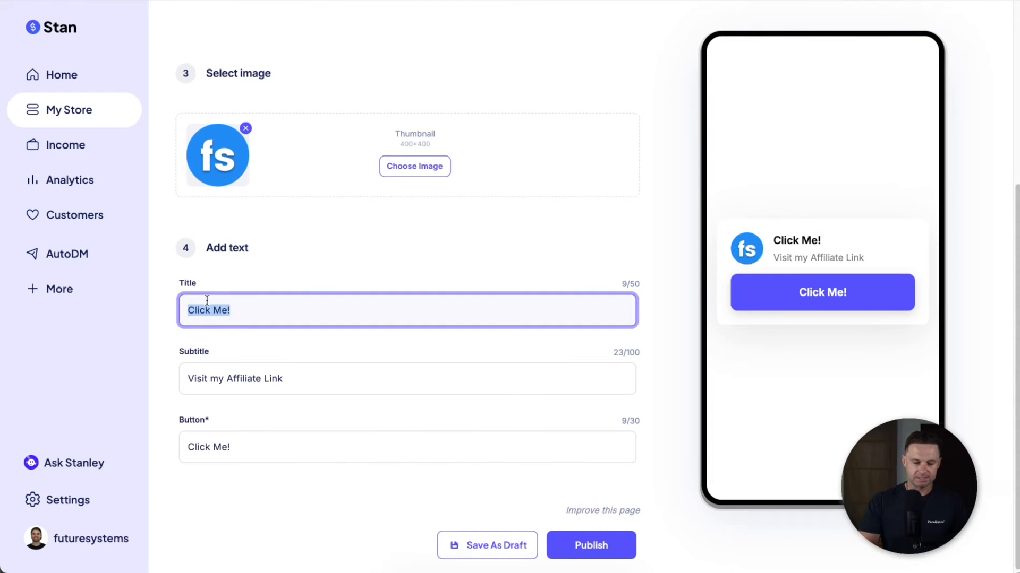
{"action": "type", "text": "Free Af"}
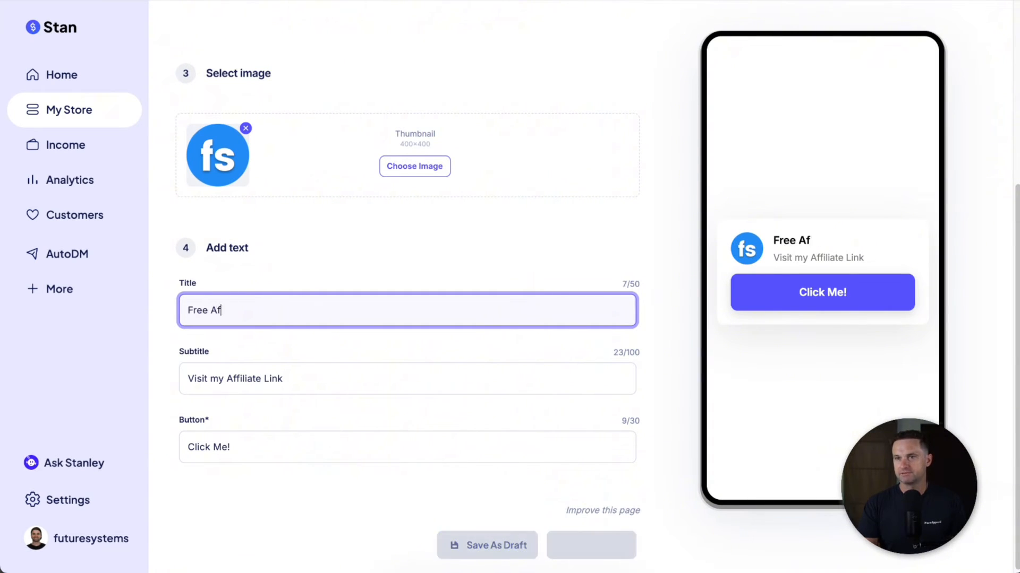
{"action": "type", "text": "filiate Training"}
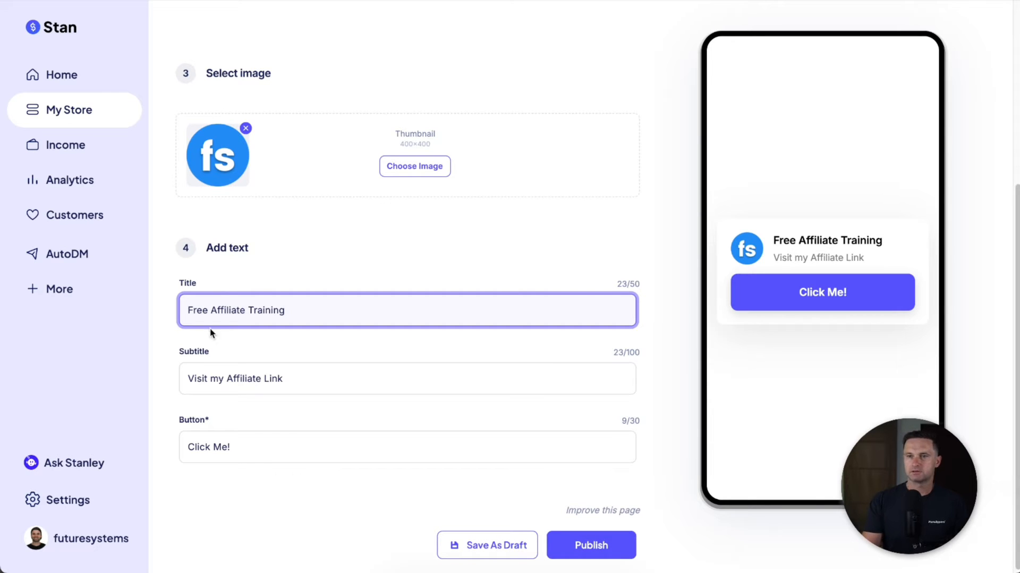
{"action": "triple_click", "coordinate": [216, 369]}
{"action": "type", "text": "Earn"}
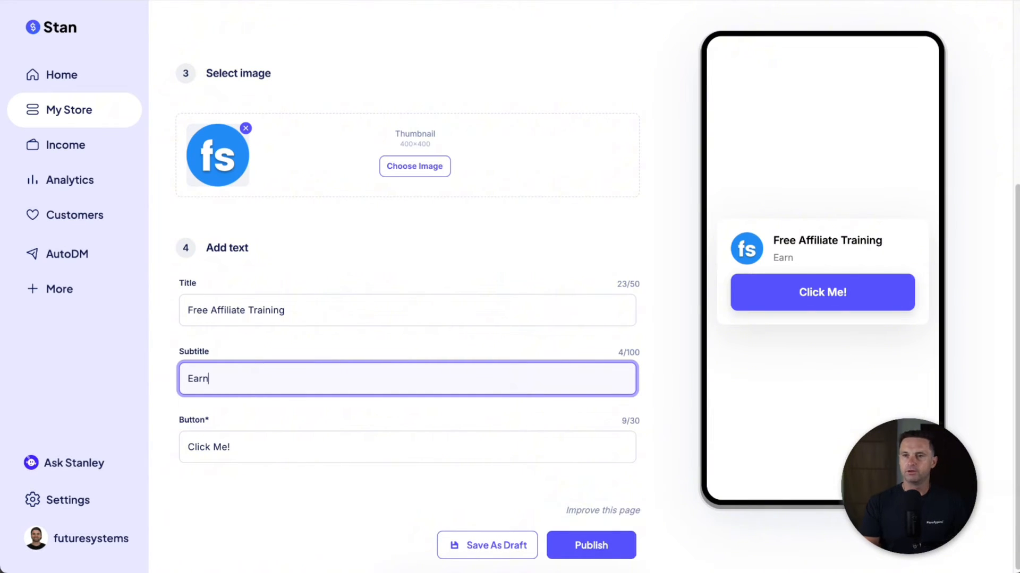
{"action": "type", "text": " Money Sharing Pro"}
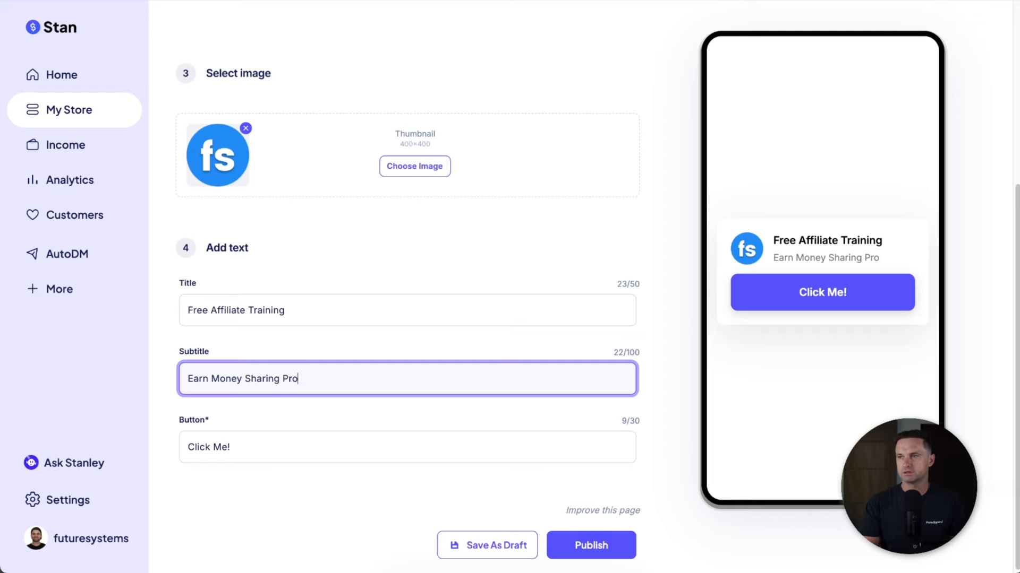
{"action": "type", "text": "ducts"}
Set the callout's button text to "Get Instant Access Now" and publish the product
{"action": "key", "text": "Tab"}
{"action": "type", "text": "G"}
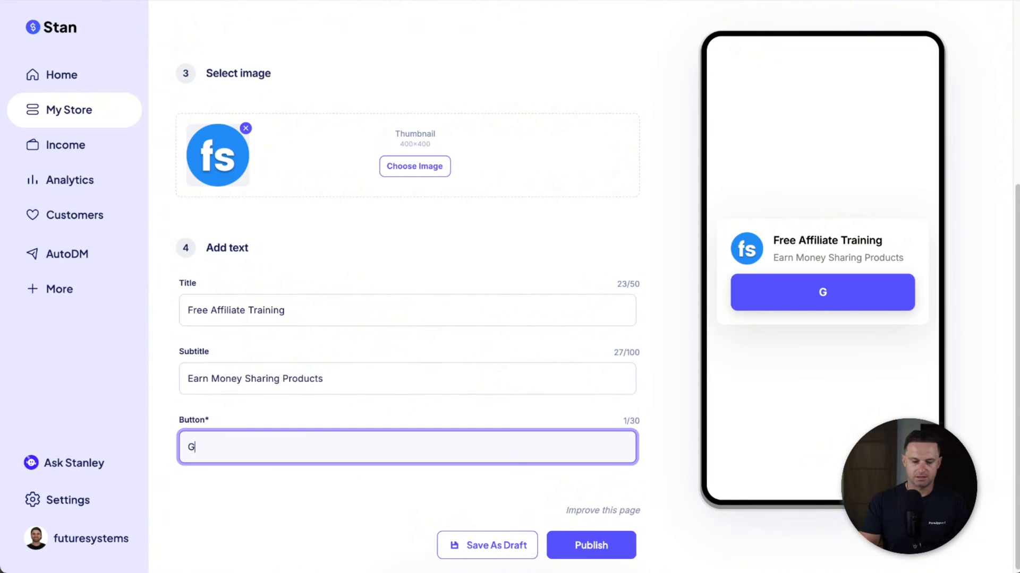
{"action": "type", "text": "et Insta"}
{"action": "key", "text": "BackSpace"}
{"action": "key", "text": "BackSpace"}
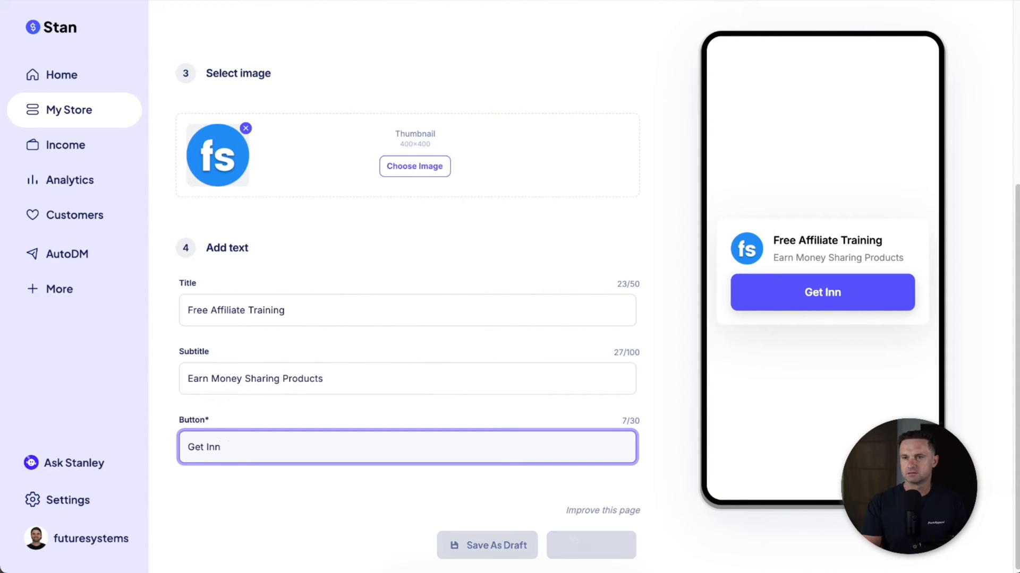
{"action": "type", "text": "tant Access Now"}
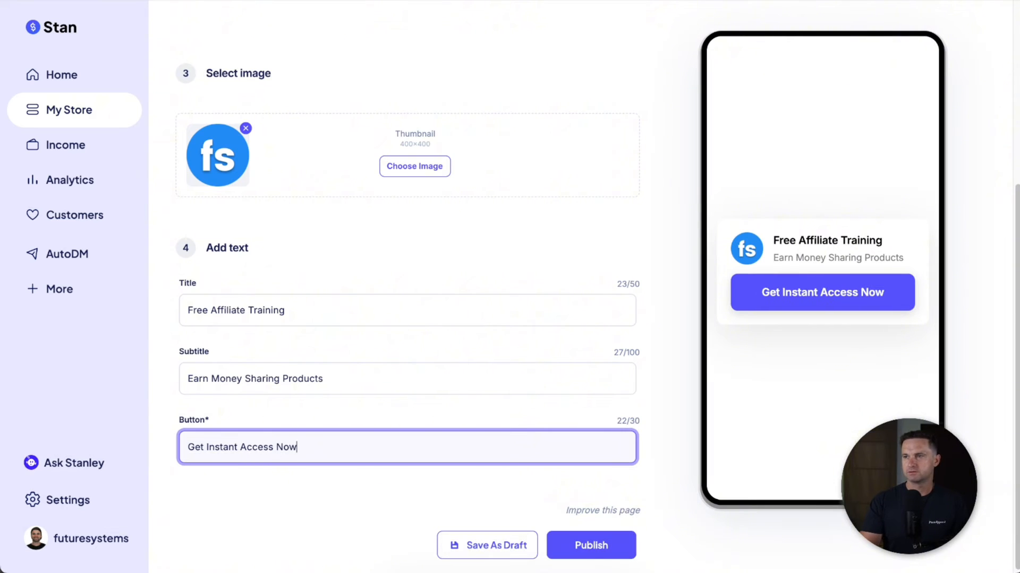
{"action": "left_click", "coordinate": [596, 539]}
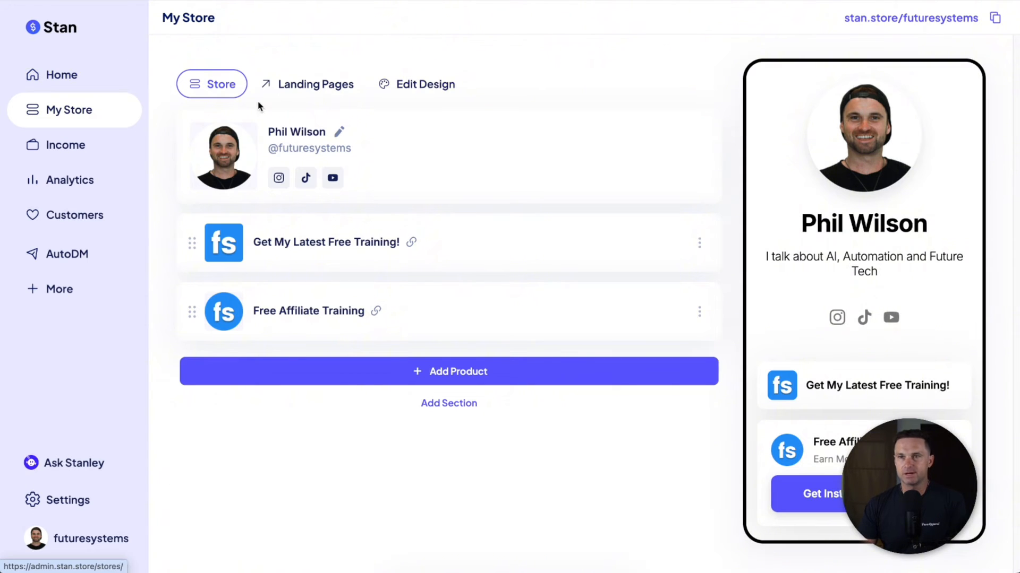
Open the store's design settings and preview the available themes, from Nightview through The Stone, on the store page
{"action": "left_click", "coordinate": [407, 87]}
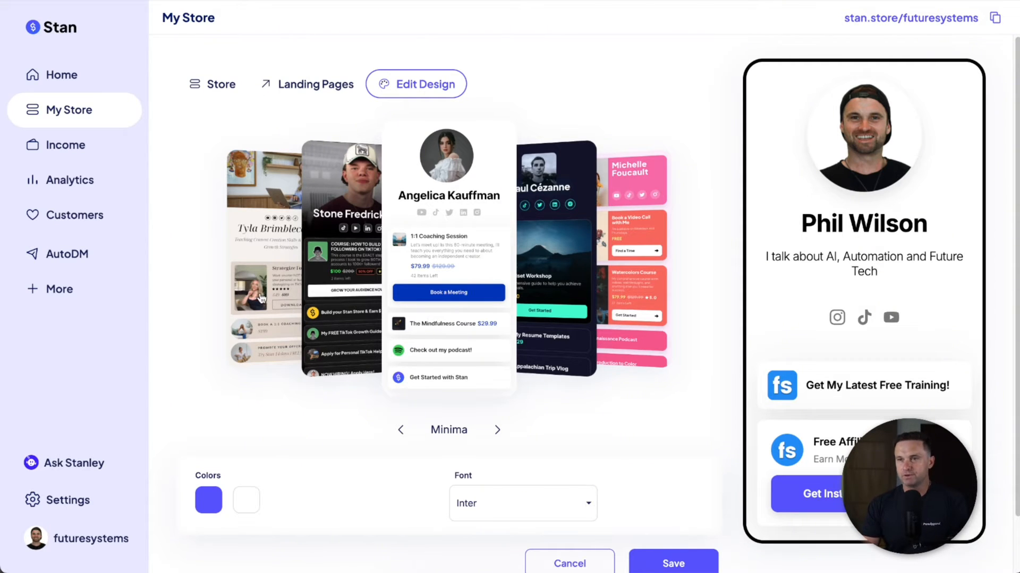
{"action": "left_click_drag", "start_coordinate": [536, 260], "coordinate": [355, 269]}
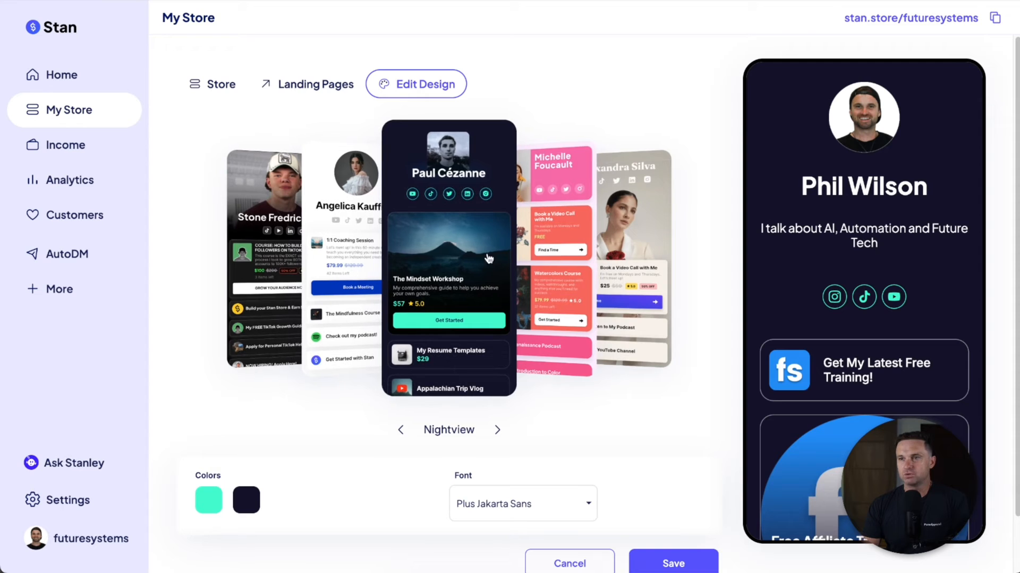
{"action": "left_click", "coordinate": [525, 250]}
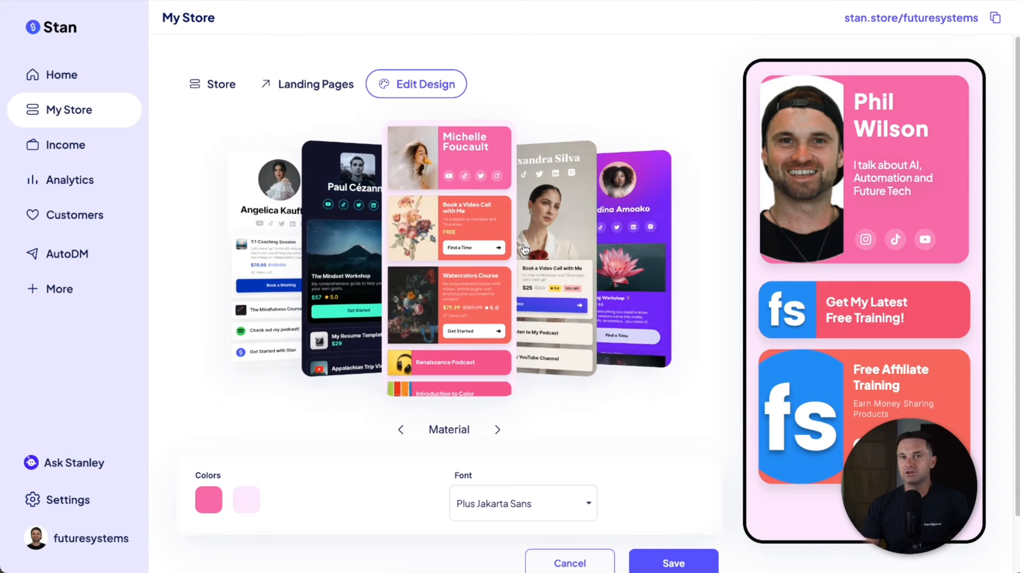
{"action": "left_click", "coordinate": [524, 249]}
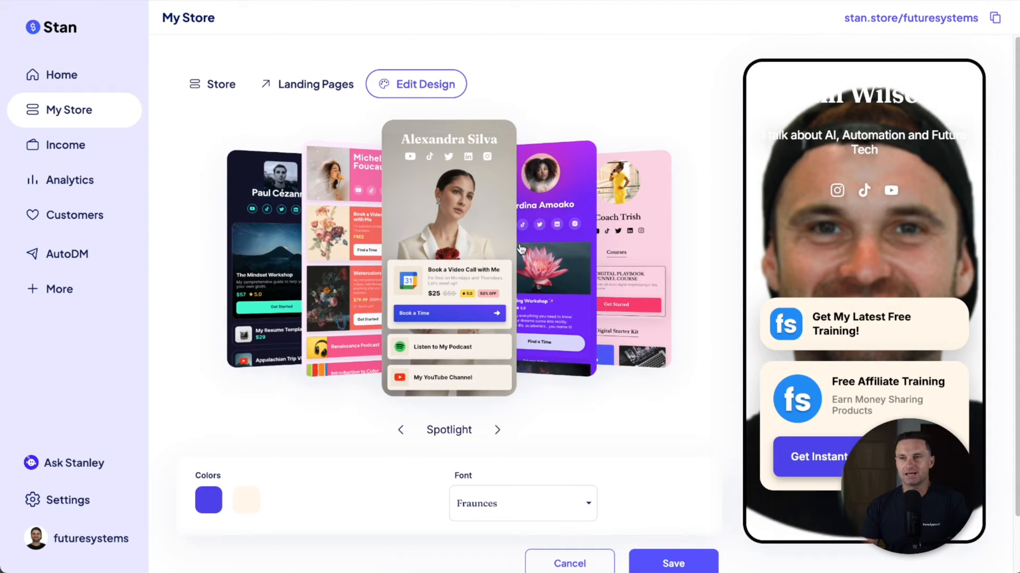
{"action": "left_click", "coordinate": [559, 268]}
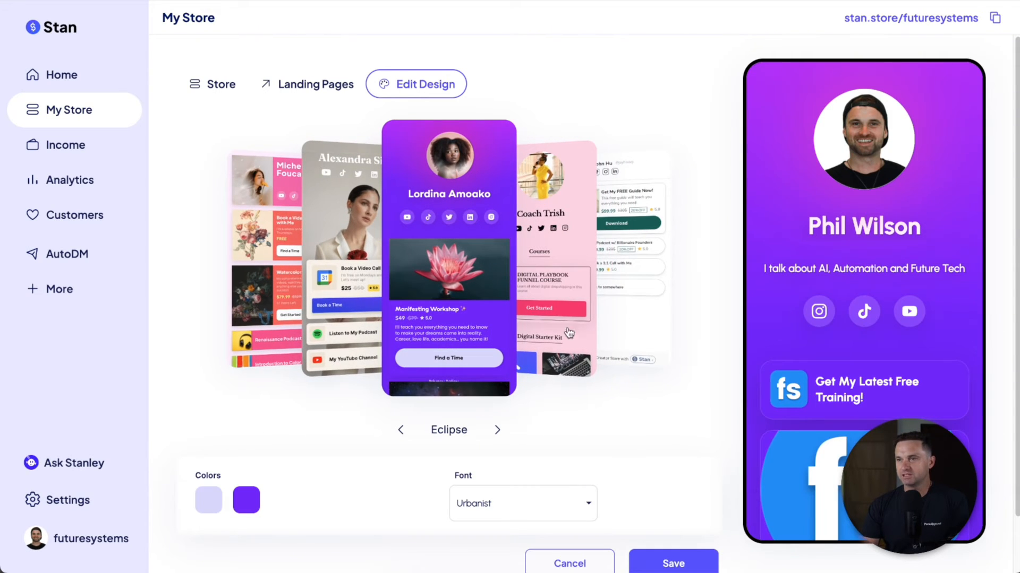
{"action": "left_click", "coordinate": [579, 268]}
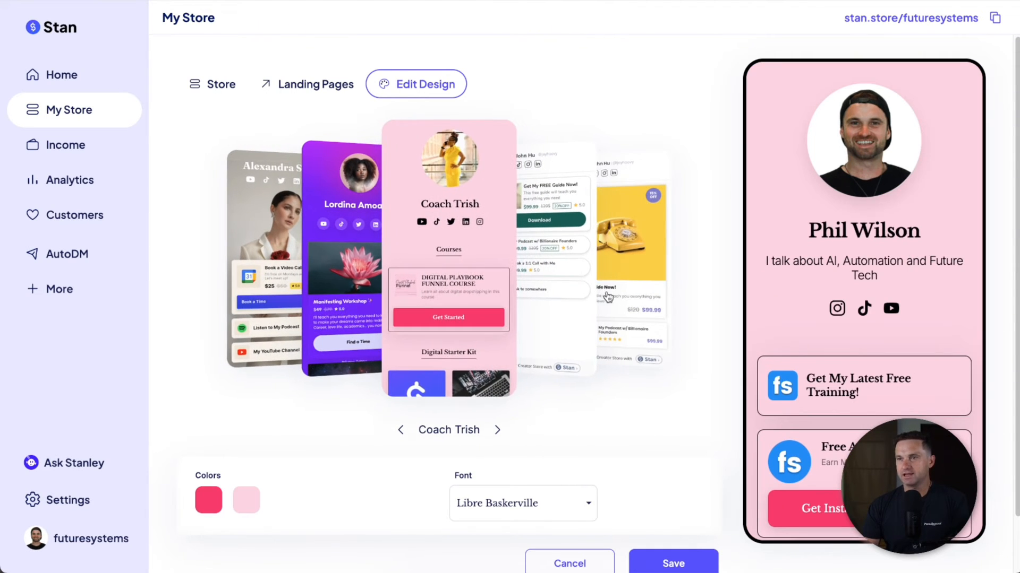
{"action": "left_click", "coordinate": [578, 306]}
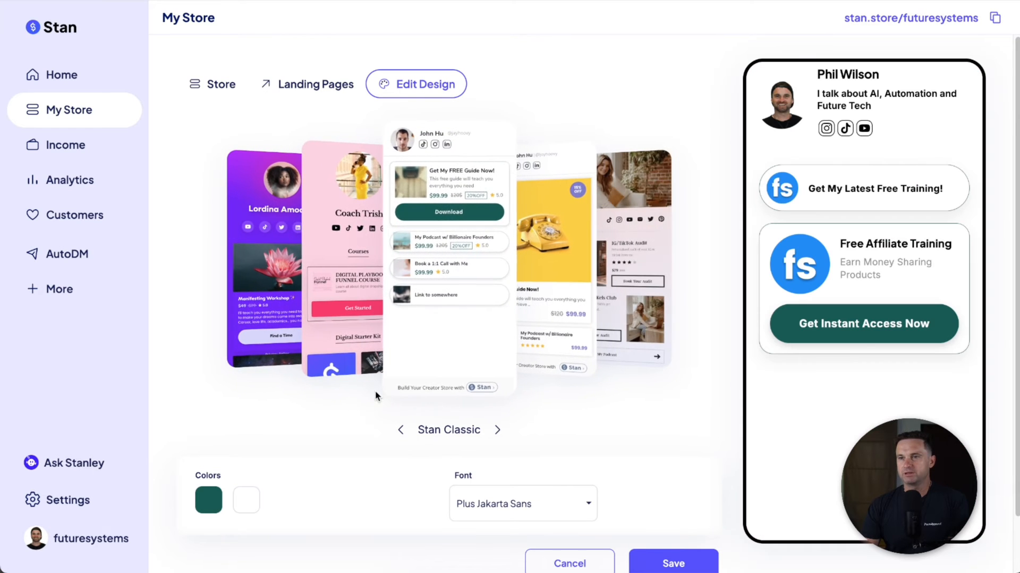
{"action": "left_click", "coordinate": [328, 309]}
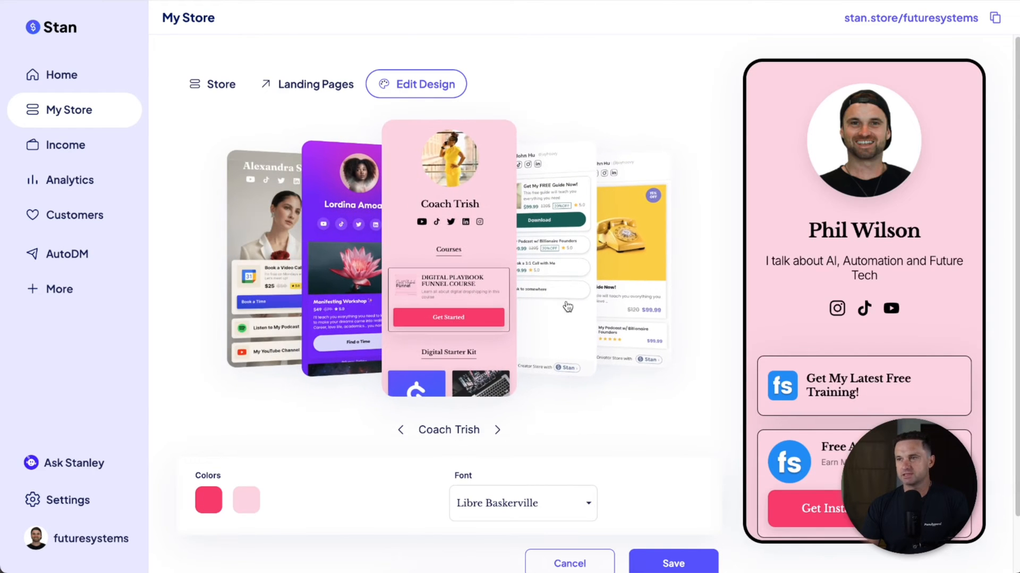
{"action": "left_click", "coordinate": [584, 275]}
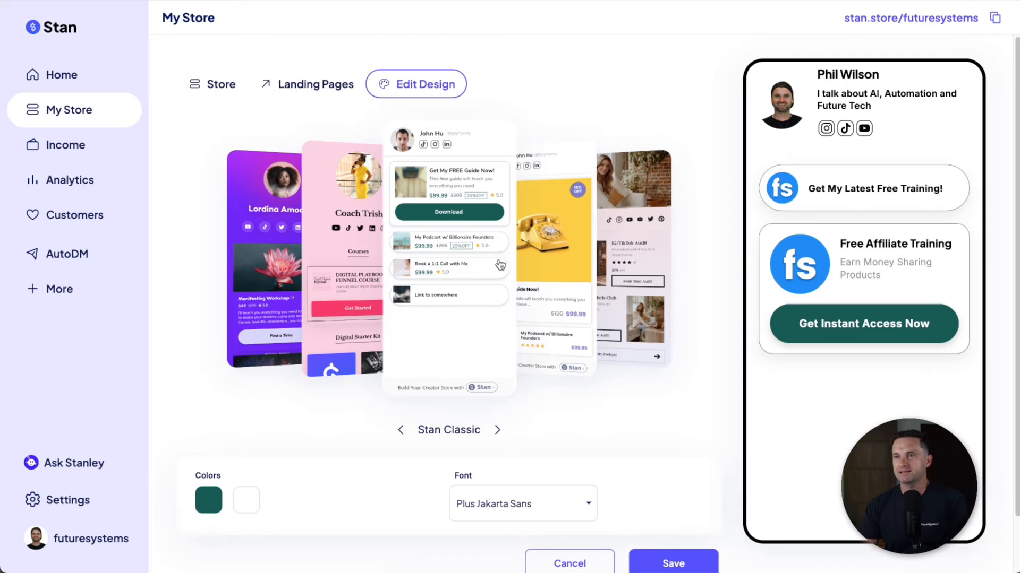
{"action": "left_click", "coordinate": [583, 272]}
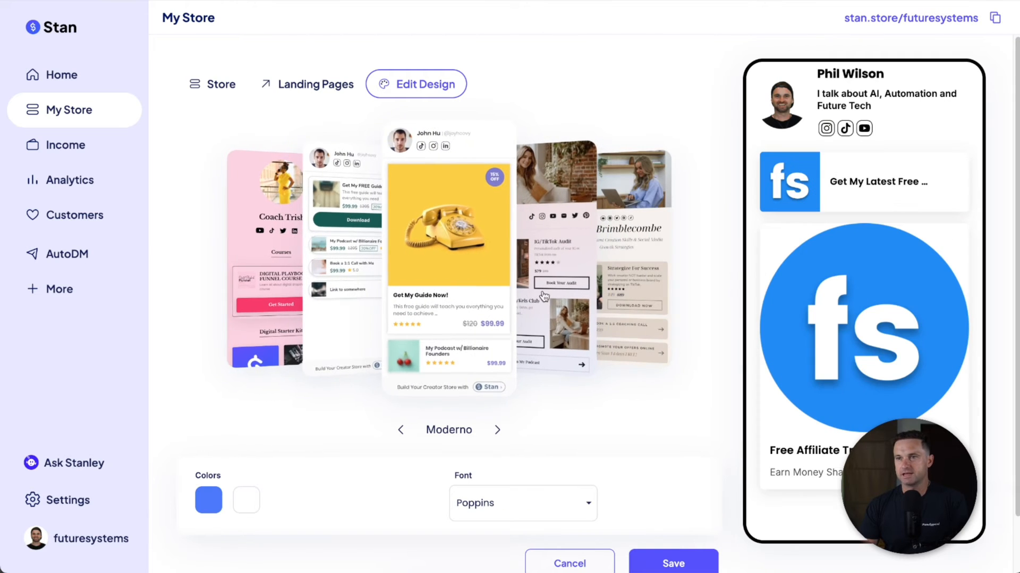
{"action": "left_click", "coordinate": [562, 285]}
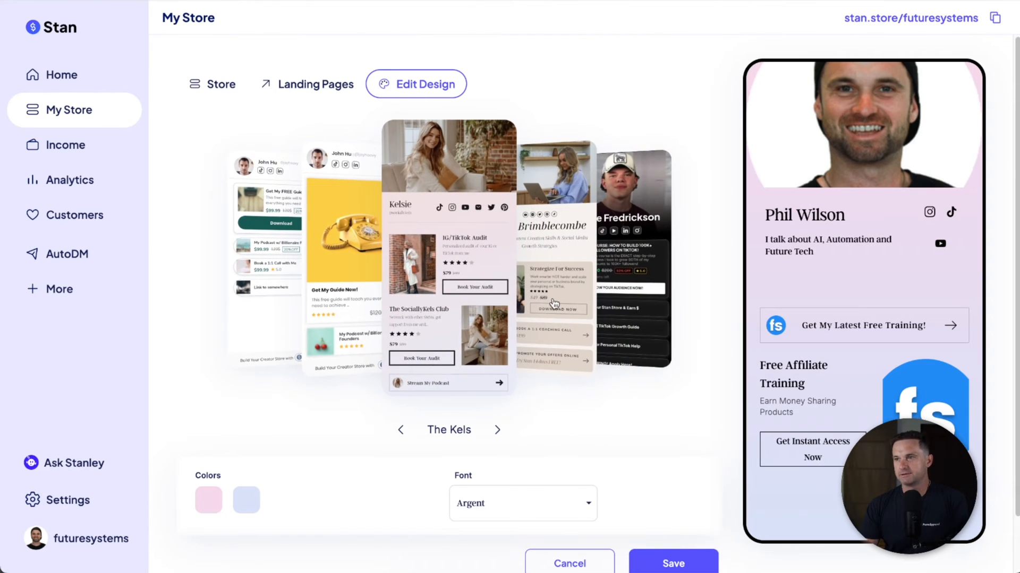
{"action": "left_click", "coordinate": [554, 303]}
{"action": "left_click", "coordinate": [561, 304]}
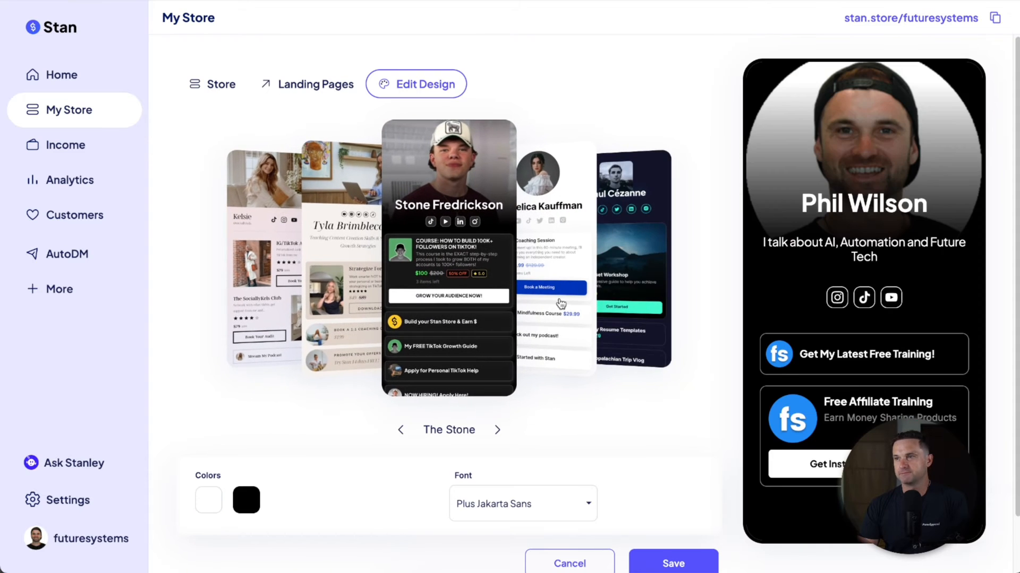
Cycle onward through the theme carousel and select the Coach Trish theme for the store
{"action": "left_click", "coordinate": [561, 304]}
{"action": "left_click", "coordinate": [555, 303]}
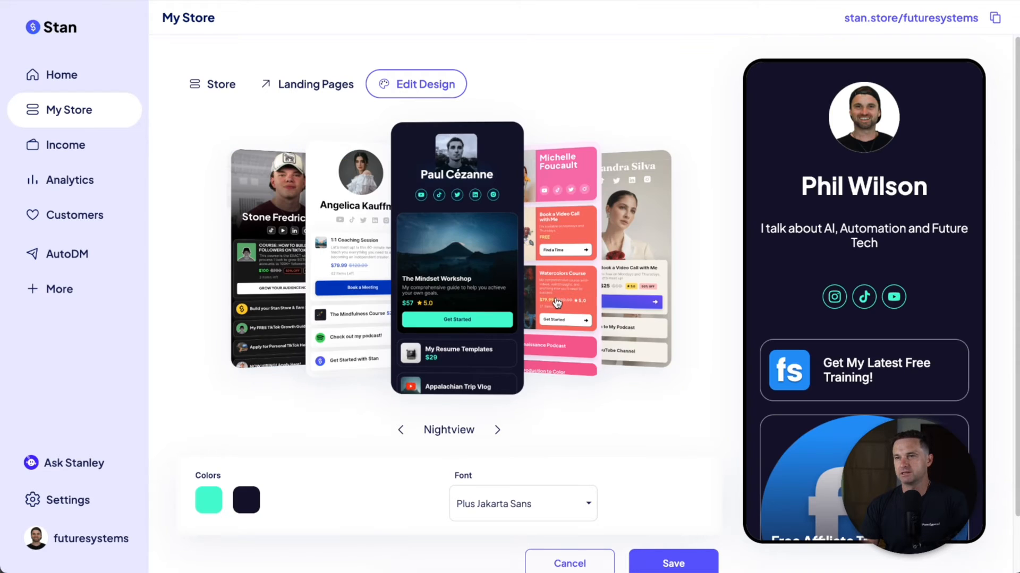
{"action": "left_click", "coordinate": [556, 302]}
{"action": "left_click", "coordinate": [557, 303]}
{"action": "left_click", "coordinate": [556, 303]}
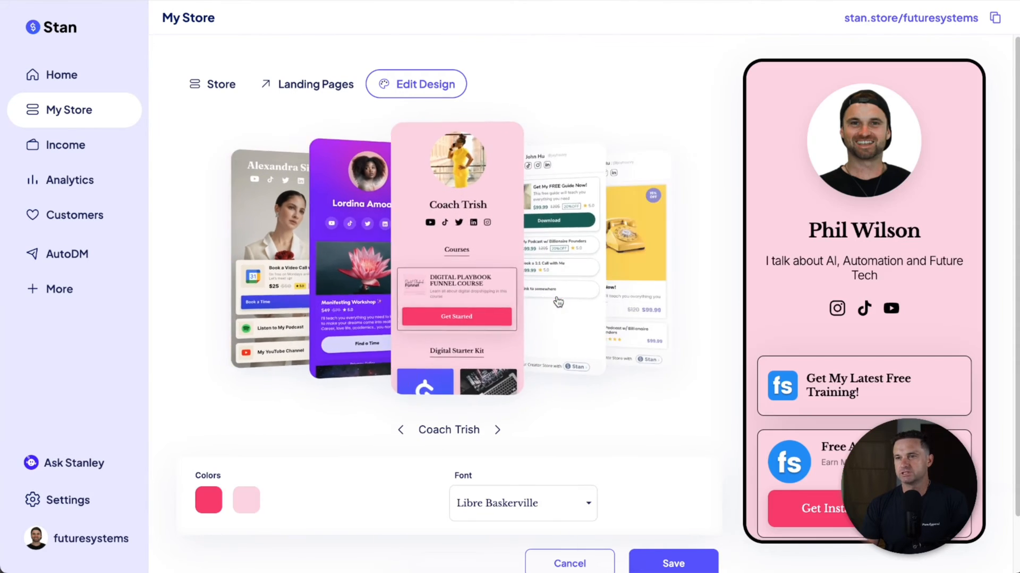
Change the theme's primary color to the preset blue and its background color to white
{"action": "left_click", "coordinate": [197, 501]}
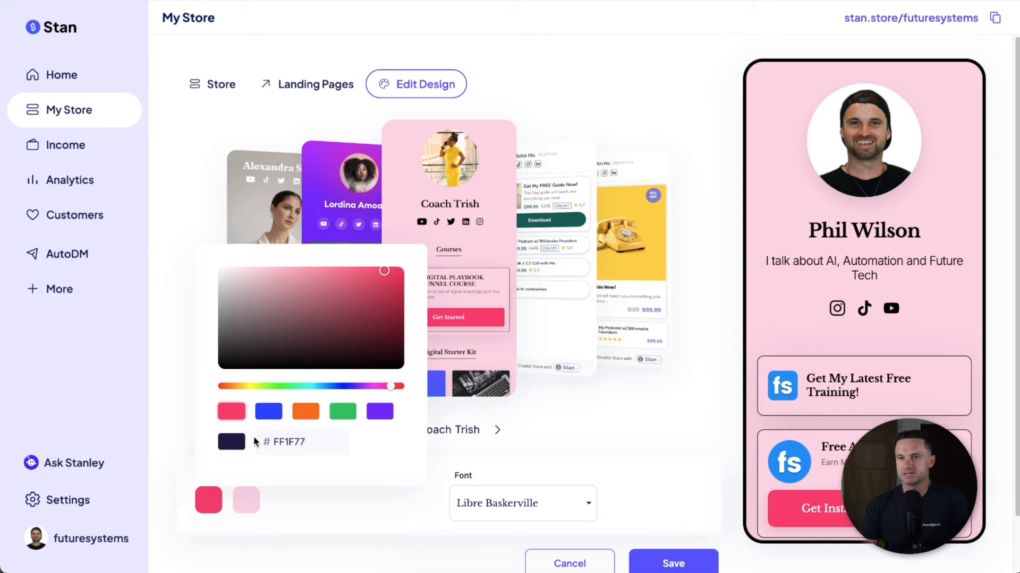
{"action": "left_click", "coordinate": [276, 414]}
{"action": "left_click", "coordinate": [247, 500]}
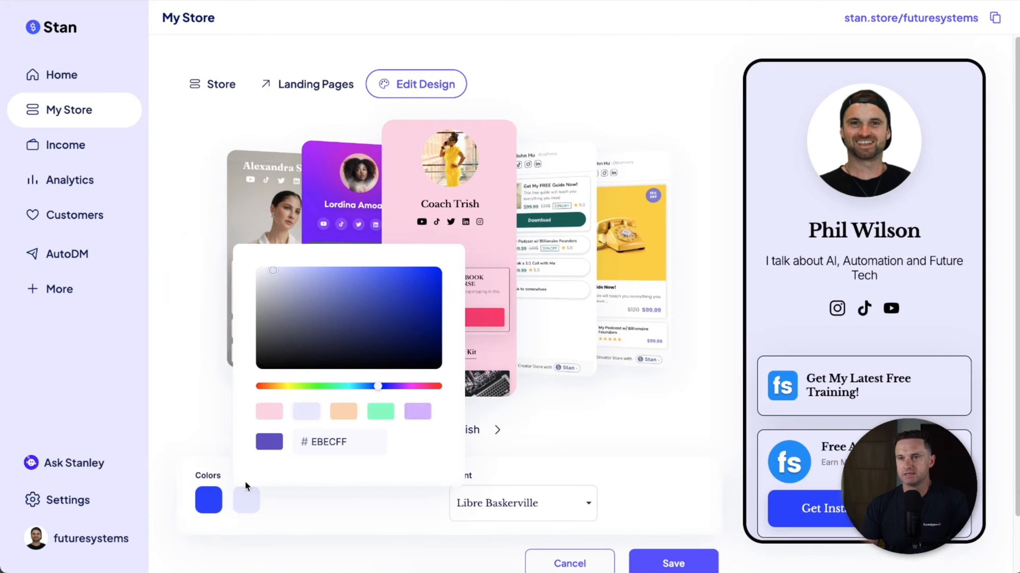
{"action": "left_click_drag", "start_coordinate": [296, 351], "coordinate": [245, 248]}
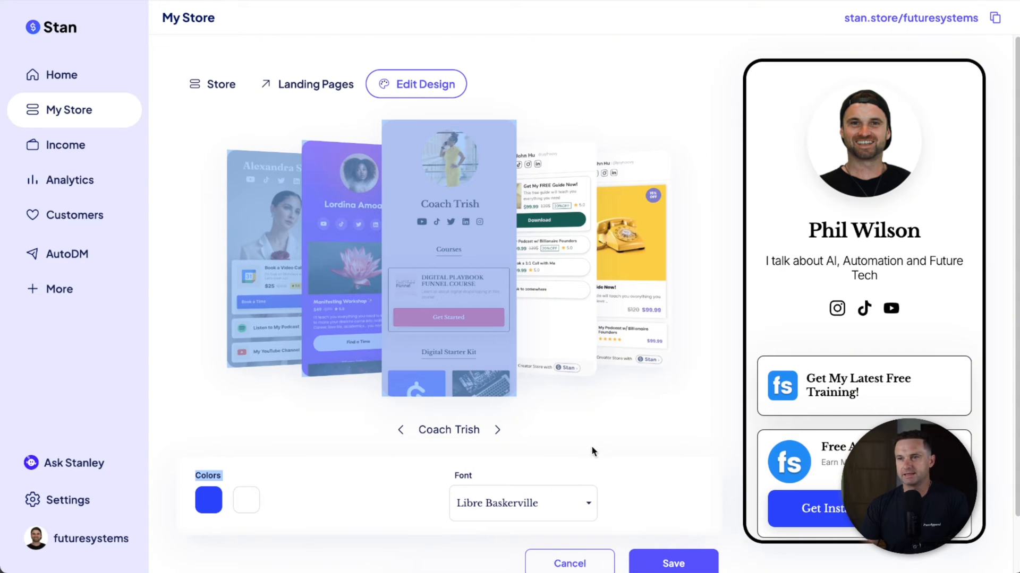
Try Montserrat as the store's font and check it in the preview
{"action": "scroll", "coordinate": [591, 445], "scroll_direction": "down", "scroll_amount": 1}
{"action": "left_click", "coordinate": [524, 430]}
{"action": "left_click", "coordinate": [514, 386]}
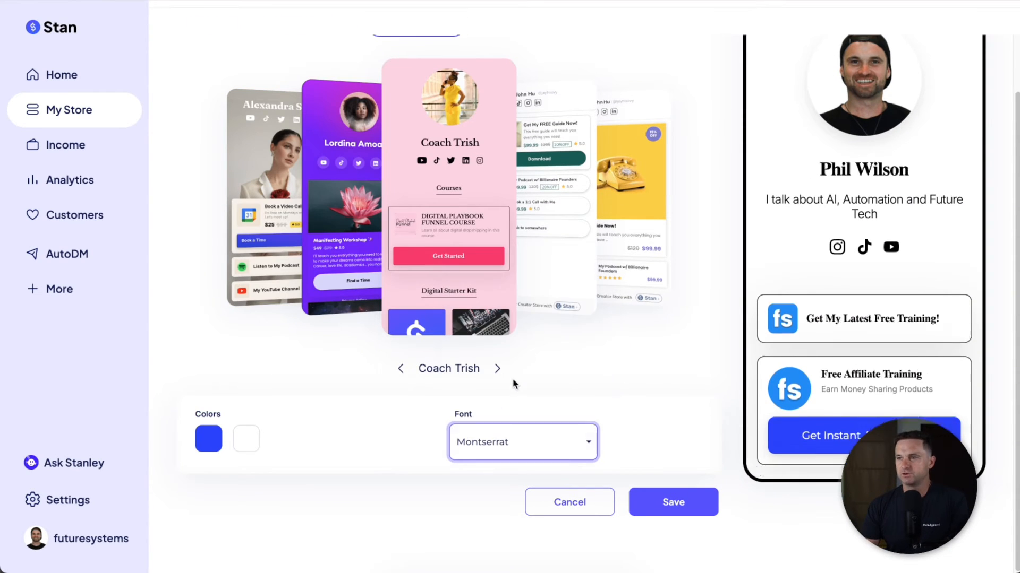
{"action": "scroll", "coordinate": [546, 426], "scroll_direction": "up", "scroll_amount": 1}
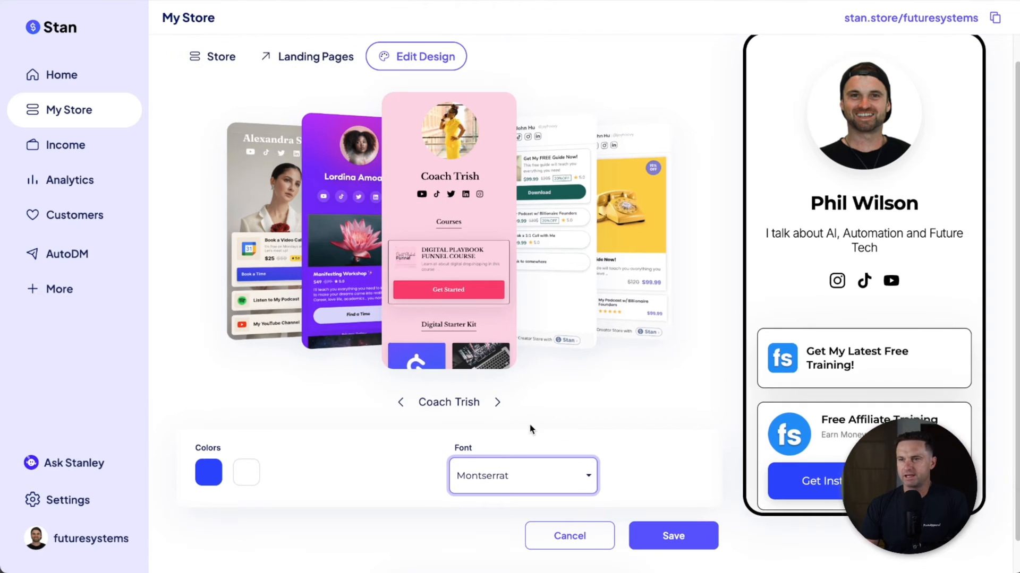
Set the store's font to Poppins and review the store preview
{"action": "left_click", "coordinate": [507, 474]}
{"action": "scroll", "coordinate": [546, 377], "scroll_direction": "down", "scroll_amount": 1}
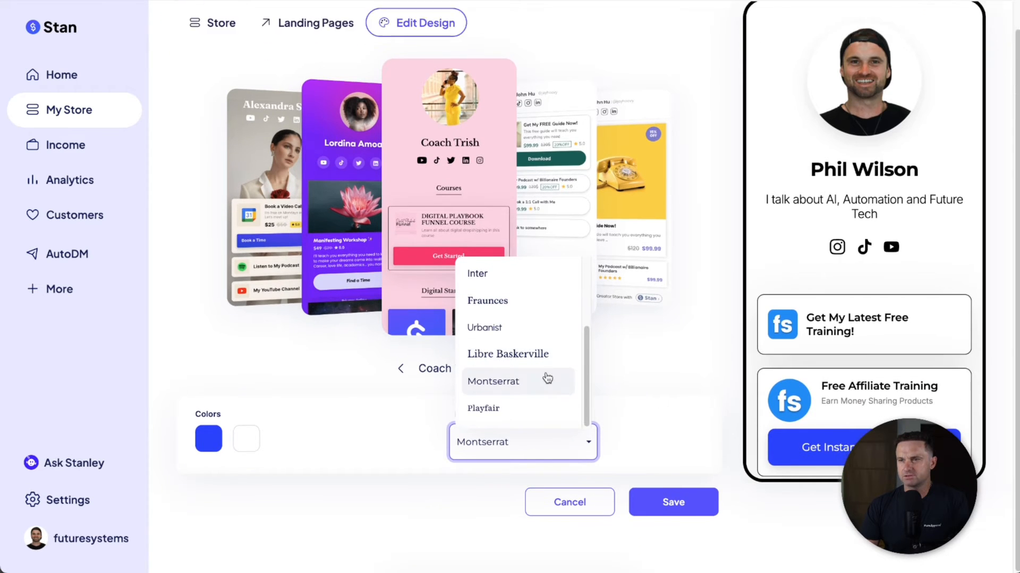
{"action": "scroll", "coordinate": [554, 361], "scroll_direction": "up", "scroll_amount": 3}
{"action": "left_click", "coordinate": [541, 338]}
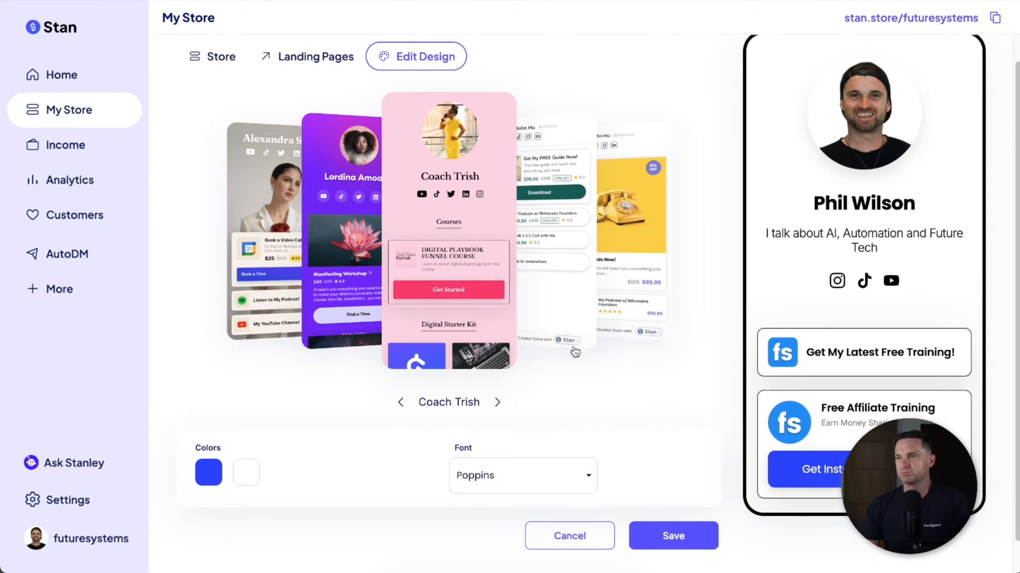
{"action": "scroll", "coordinate": [888, 309], "scroll_direction": "up", "scroll_amount": 1}
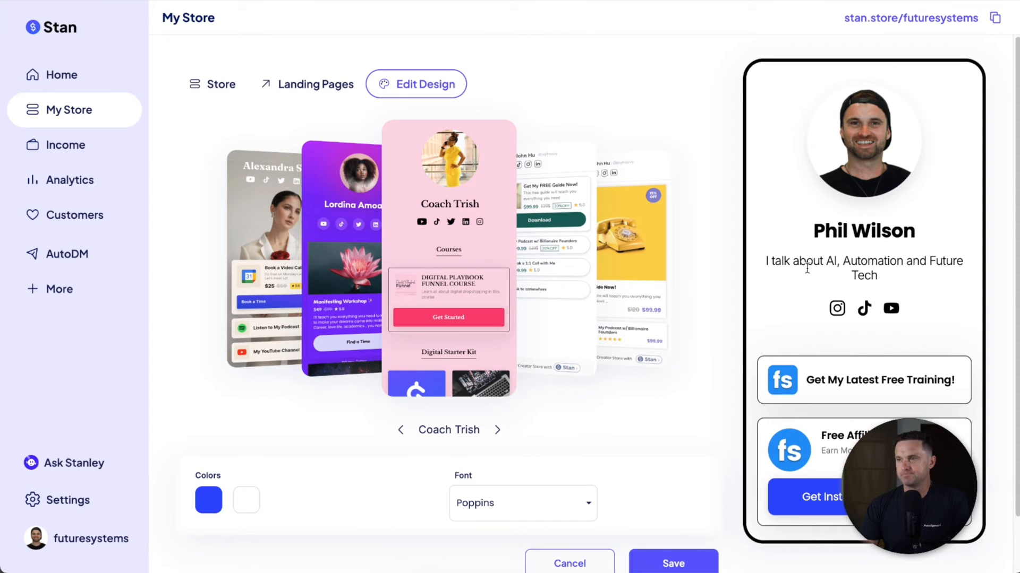
Save the store's design changes, then leave and reopen the My Store page
{"action": "left_click", "coordinate": [684, 564]}
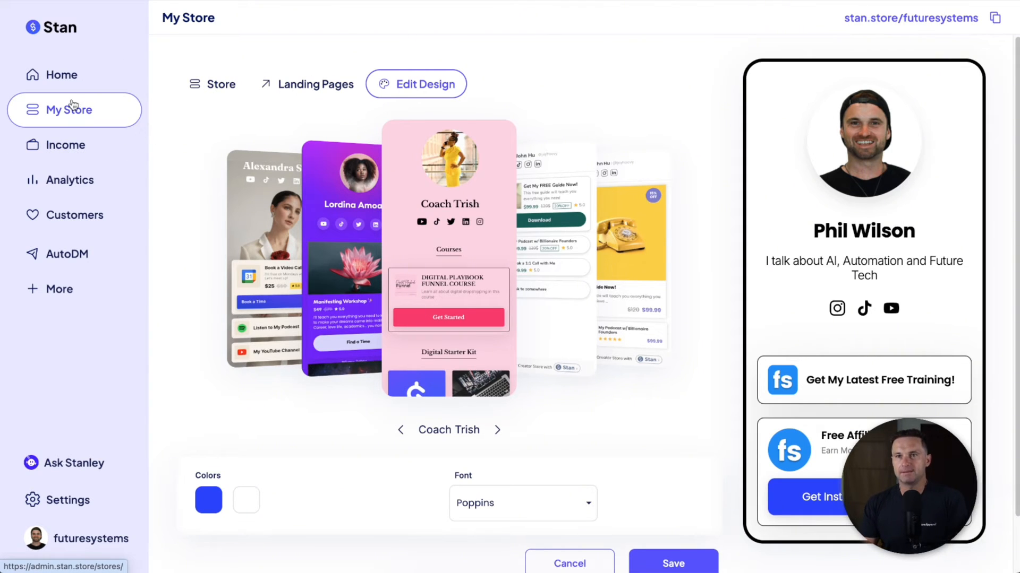
{"action": "left_click", "coordinate": [74, 80]}
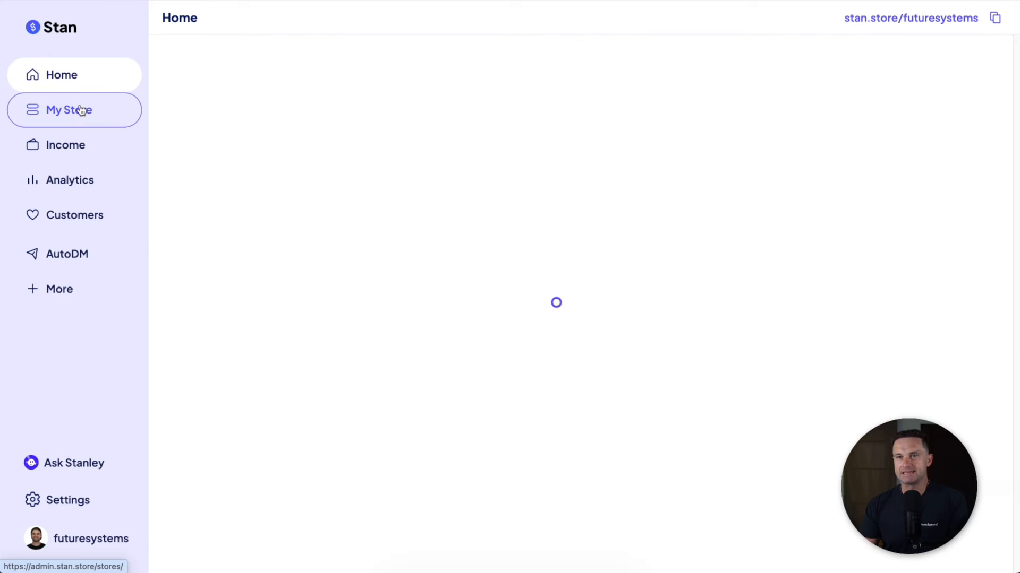
{"action": "left_click", "coordinate": [80, 110]}
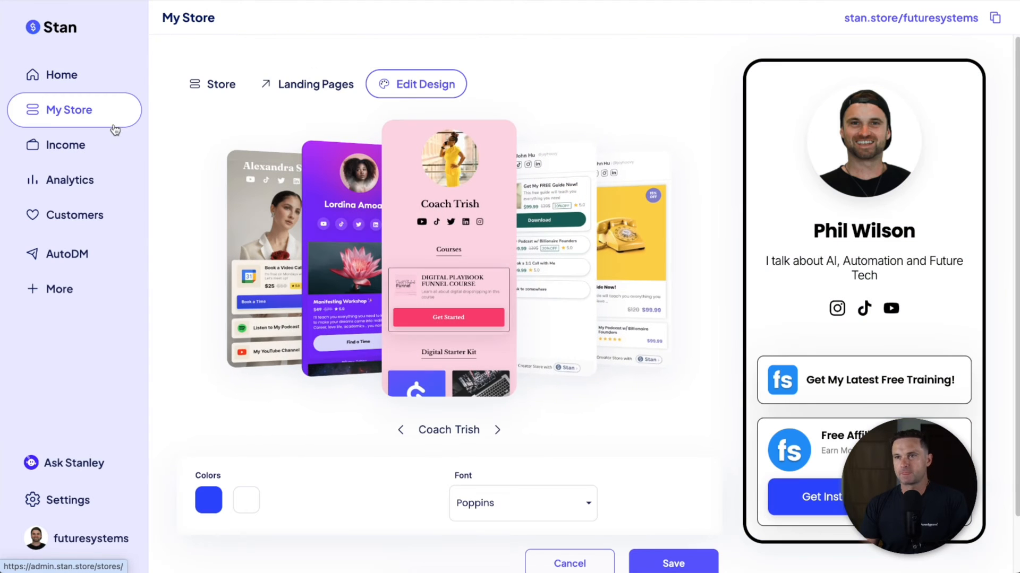
Return to the store's product list and start adding a new Digital Product
{"action": "left_click", "coordinate": [213, 88]}
{"action": "left_click", "coordinate": [459, 375]}
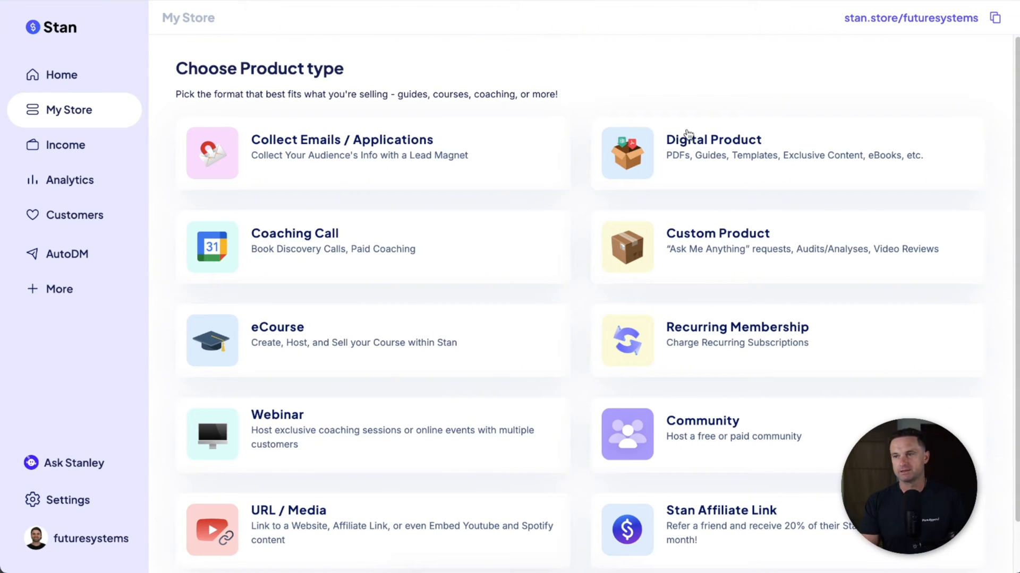
{"action": "left_click", "coordinate": [680, 156]}
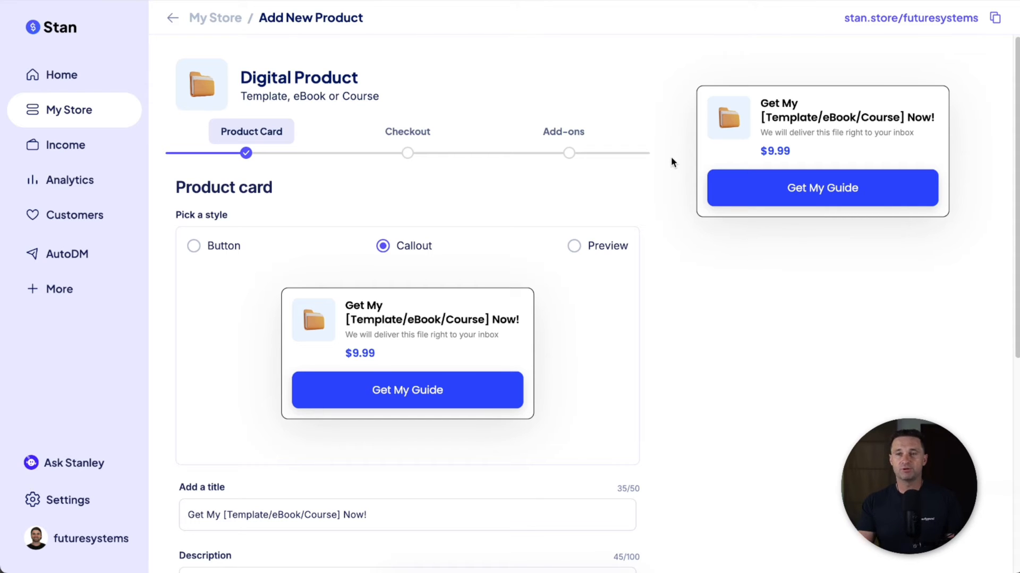
Compare the Button, Callout and Preview styles for the digital product's card, ending on Callout
{"action": "scroll", "coordinate": [325, 382], "scroll_direction": "down", "scroll_amount": 5}
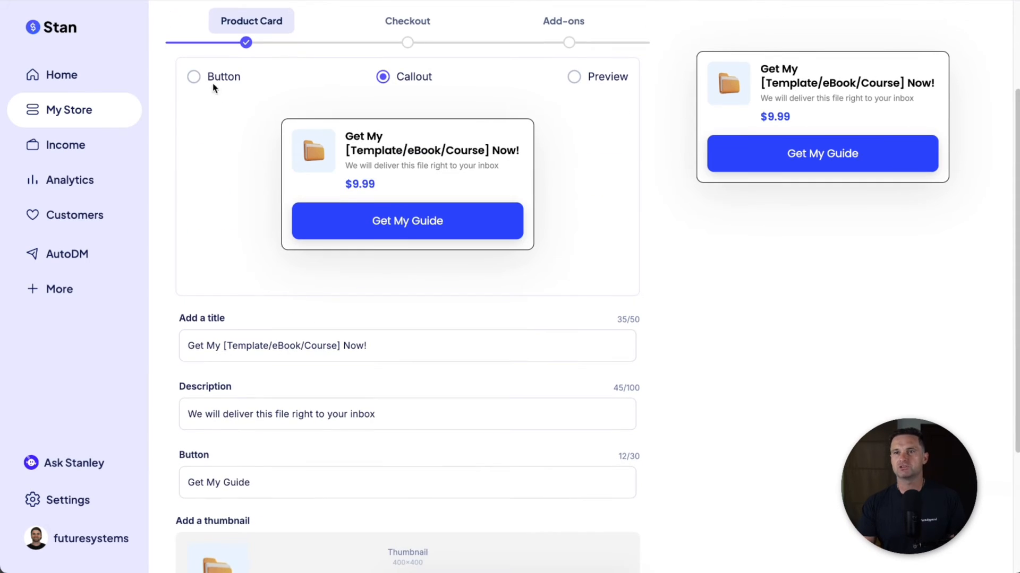
{"action": "left_click", "coordinate": [211, 79]}
{"action": "left_click", "coordinate": [433, 81]}
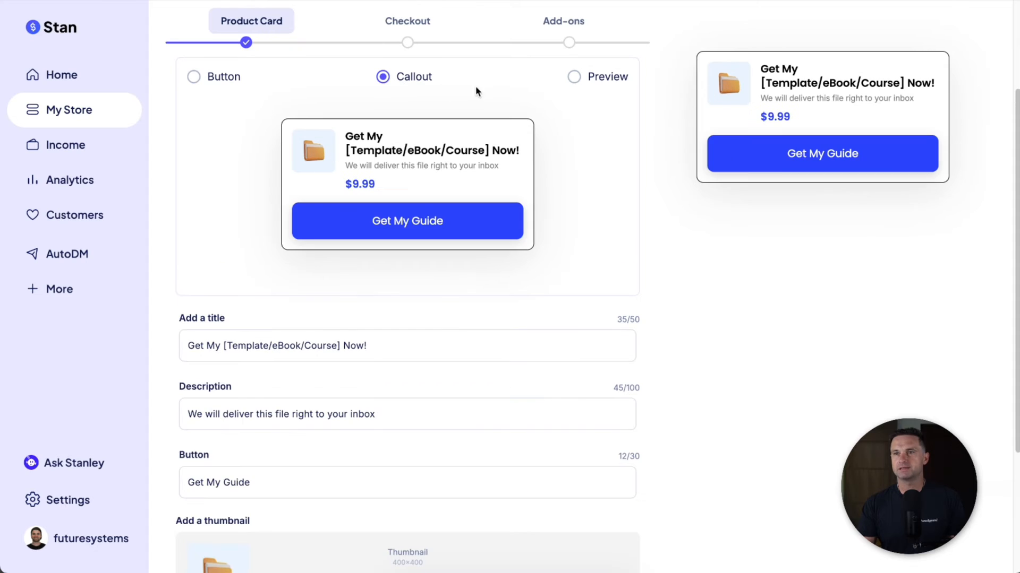
{"action": "left_click", "coordinate": [608, 80]}
{"action": "left_click", "coordinate": [397, 78]}
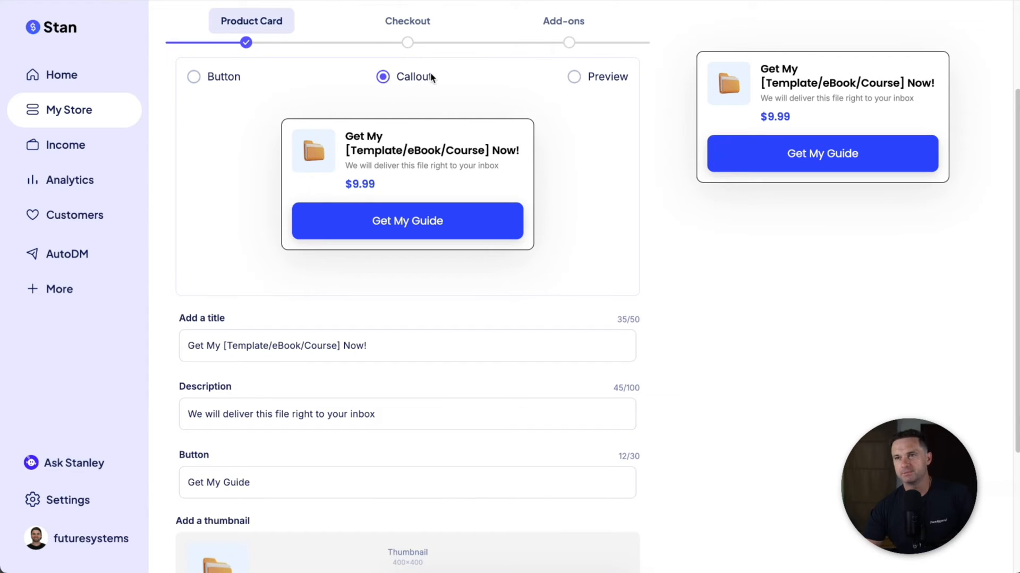
Replace the product card's placeholder title with "Funnel Scene Secrets"
{"action": "left_click", "coordinate": [367, 348]}
{"action": "triple_click", "coordinate": [368, 345]}
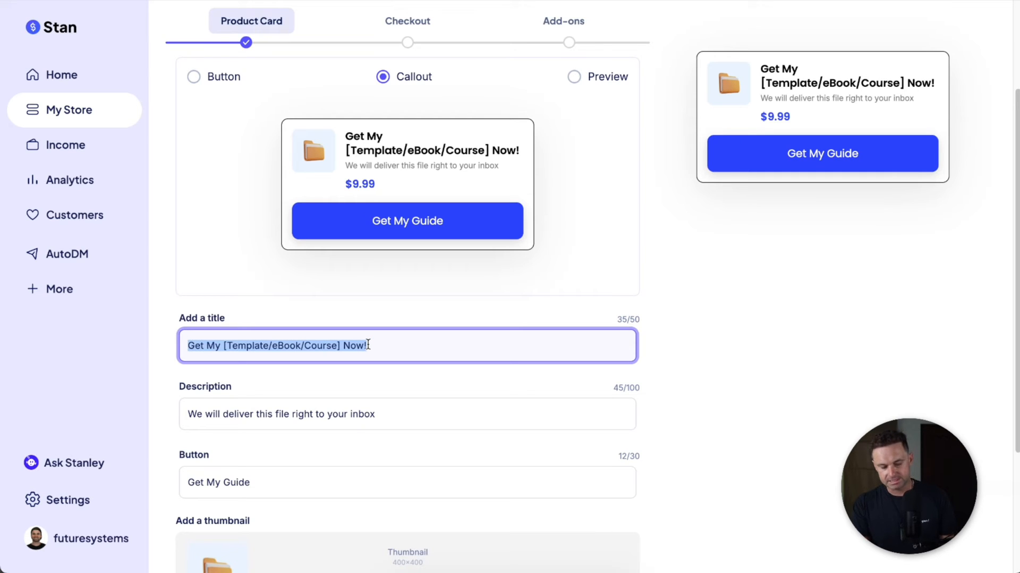
{"action": "type", "text": "Funn"}
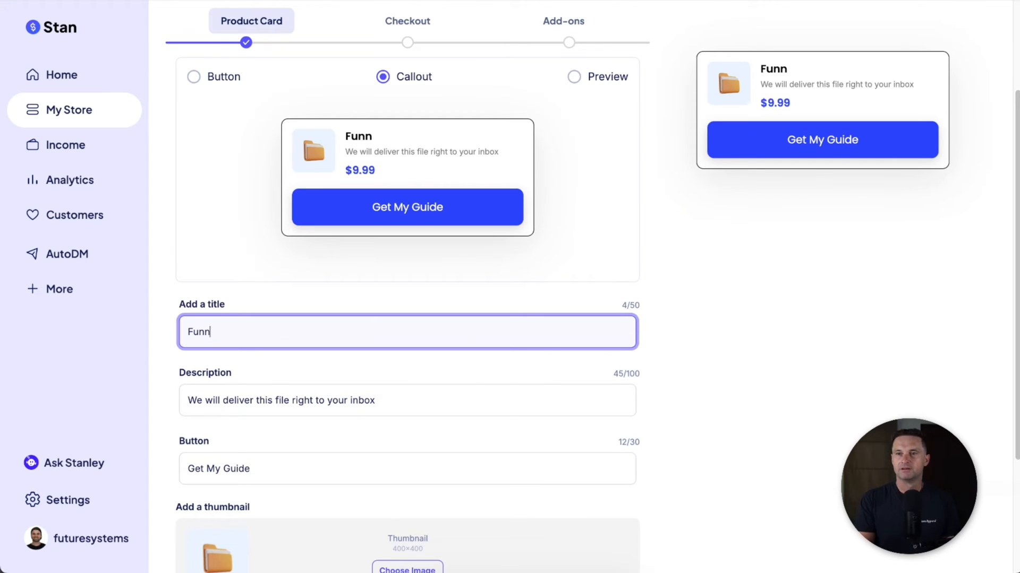
{"action": "type", "text": "el Scene Secretss"}
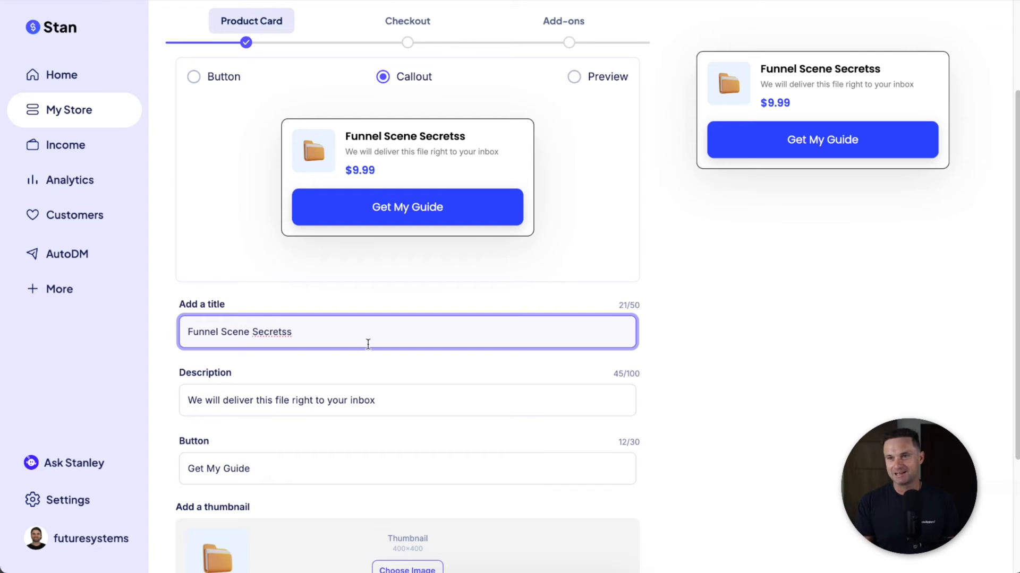
{"action": "key", "text": "BackSpace"}
Set the product card's description to "Learn How to Grow Your YouTube Channel and Get Crazy Amounts of Affiliate Sales, Super Quickly."
{"action": "left_click", "coordinate": [315, 403]}
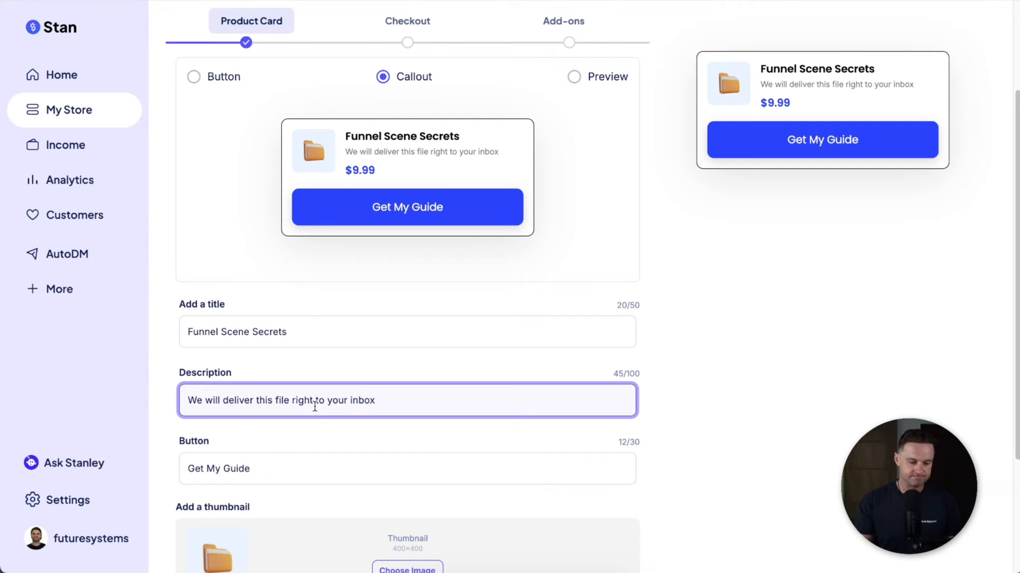
{"action": "left_click_drag", "start_coordinate": [376, 401], "coordinate": [186, 401]}
{"action": "type", "text": "Learn H"}
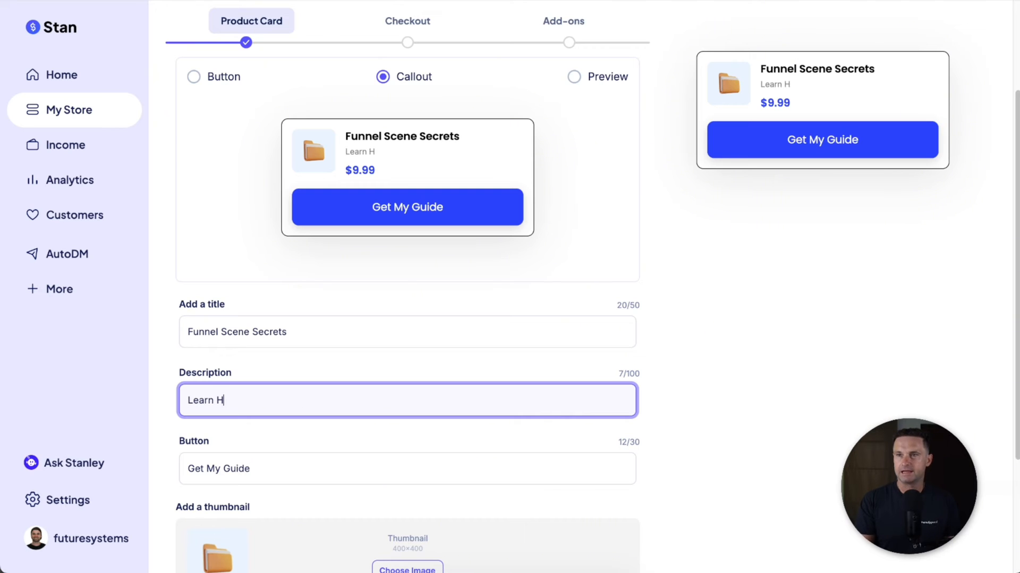
{"action": "type", "text": "ow to Grow Your"}
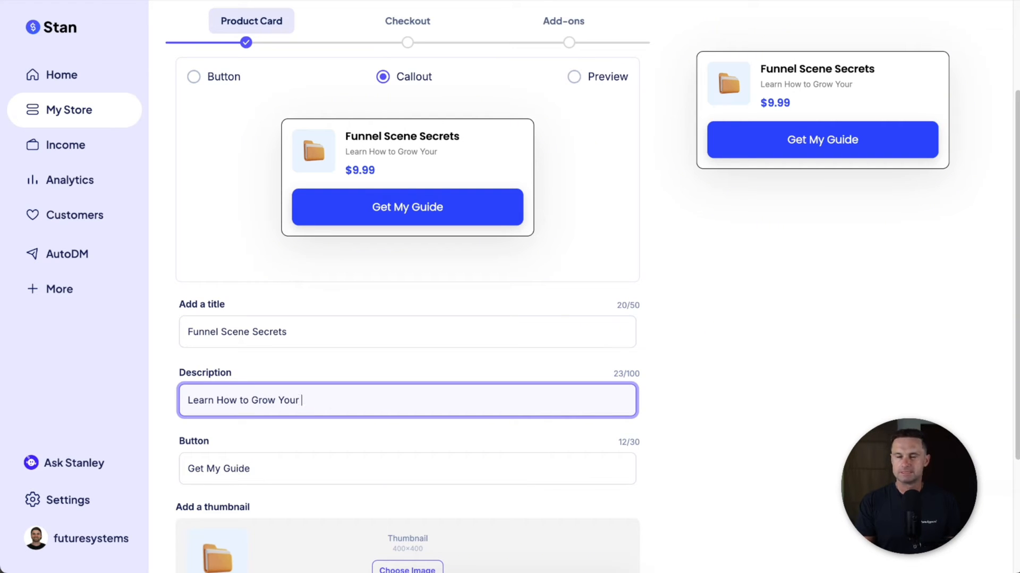
{"action": "type", "text": " YouTube Channel"}
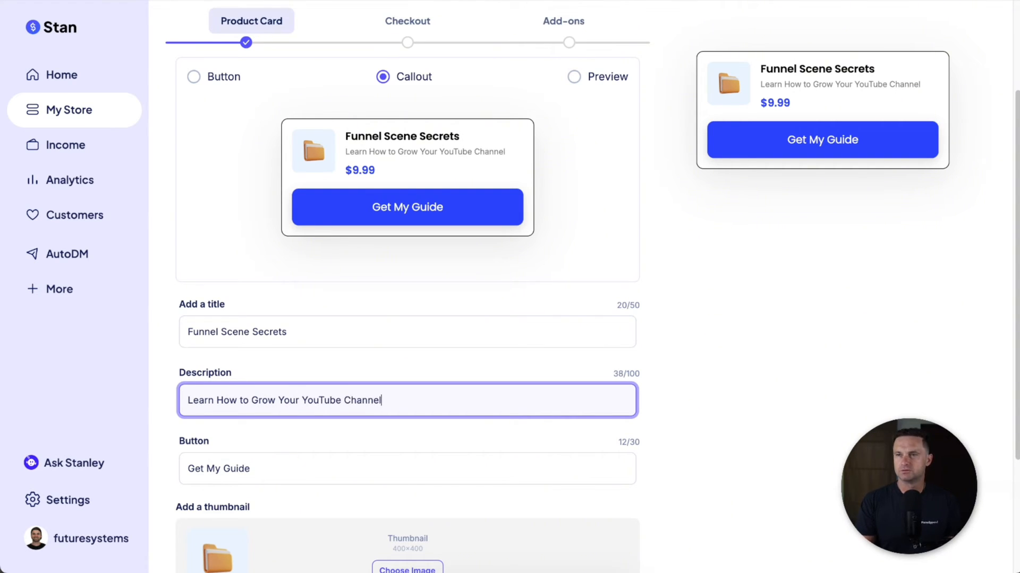
{"action": "type", "text": " and Get Crazy "}
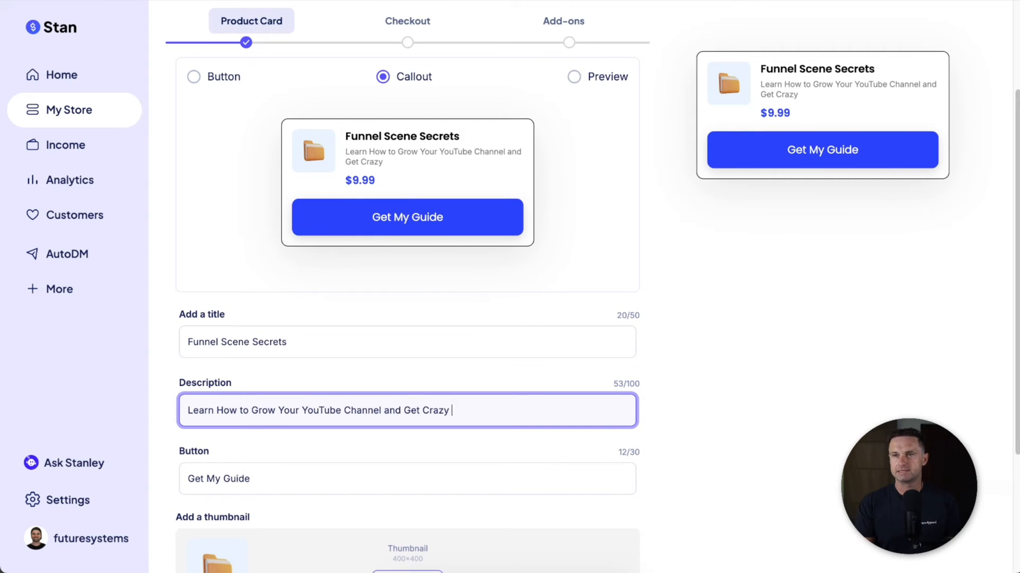
{"action": "type", "text": "Amount of"}
{"action": "key", "text": "BackSpace"}
{"action": "key", "text": "BackSpace"}
{"action": "key", "text": "BackSpace"}
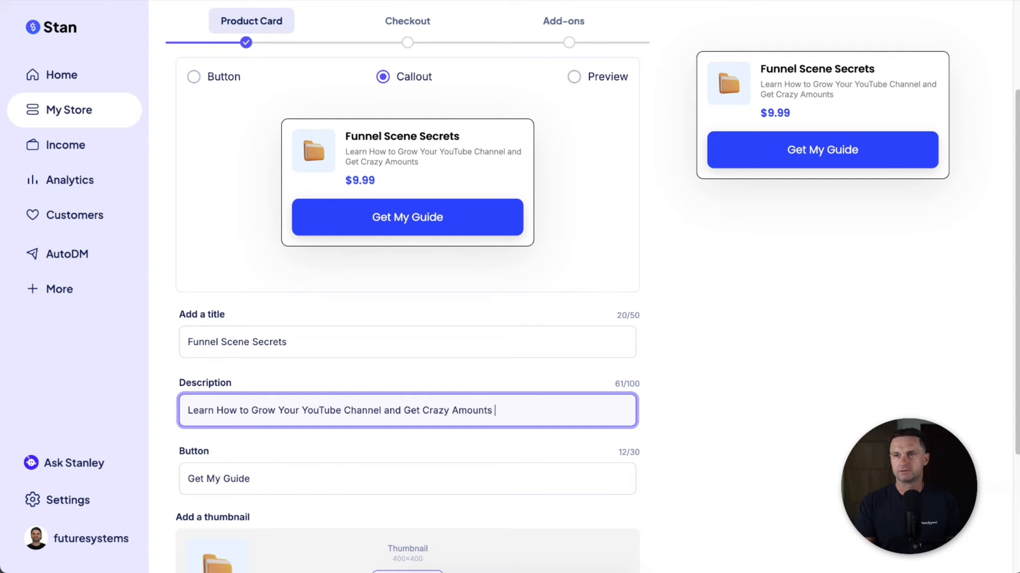
{"action": "type", "text": "Affiliate Sales"}
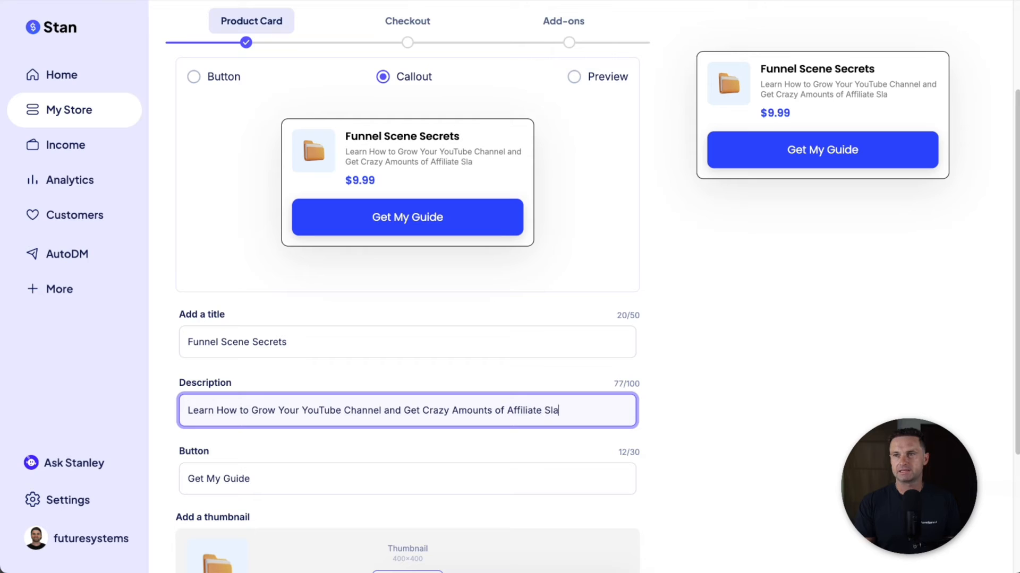
{"action": "key", "text": "BackSpace"}
{"action": "key", "text": "BackSpace"}
{"action": "key", "text": "BackSpace"}
{"action": "key", "text": "BackSpace"}
{"action": "type", "text": "ales"}
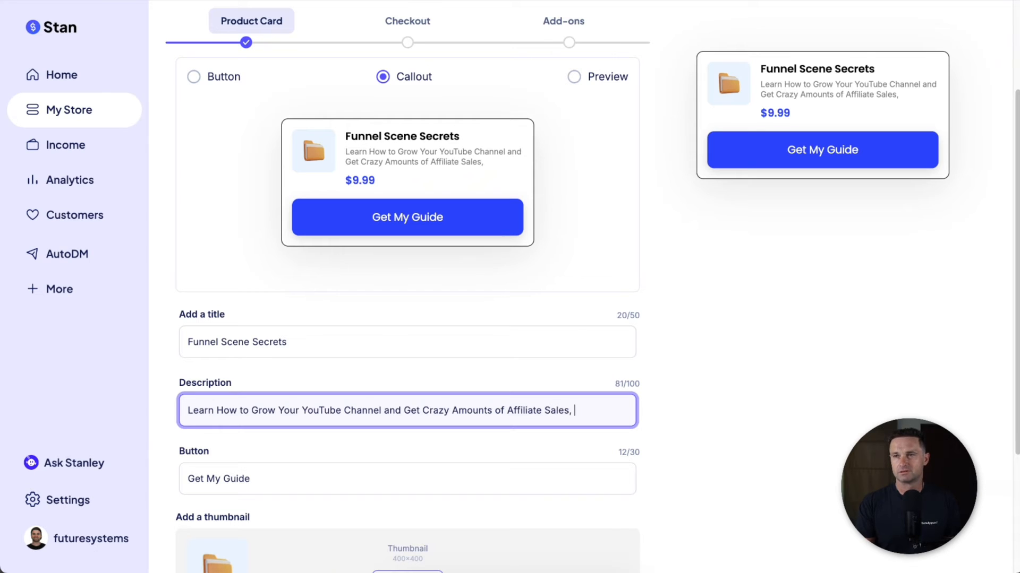
{"action": "type", "text": ", su"}
{"action": "key", "text": "BackSpace"}
{"action": "key", "text": "BackSpace"}
{"action": "type", "text": "Super Quick"}
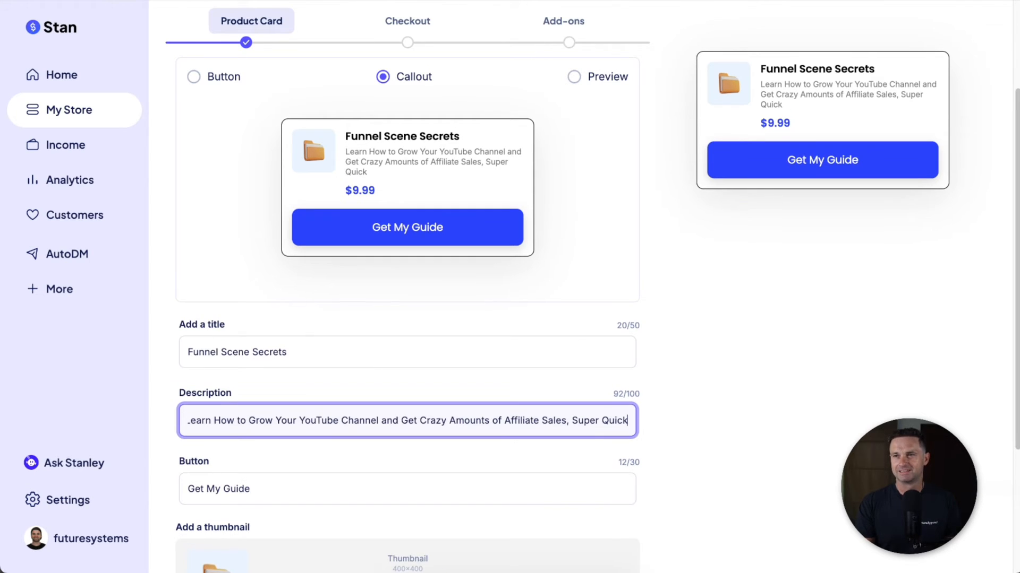
{"action": "type", "text": "ly."}
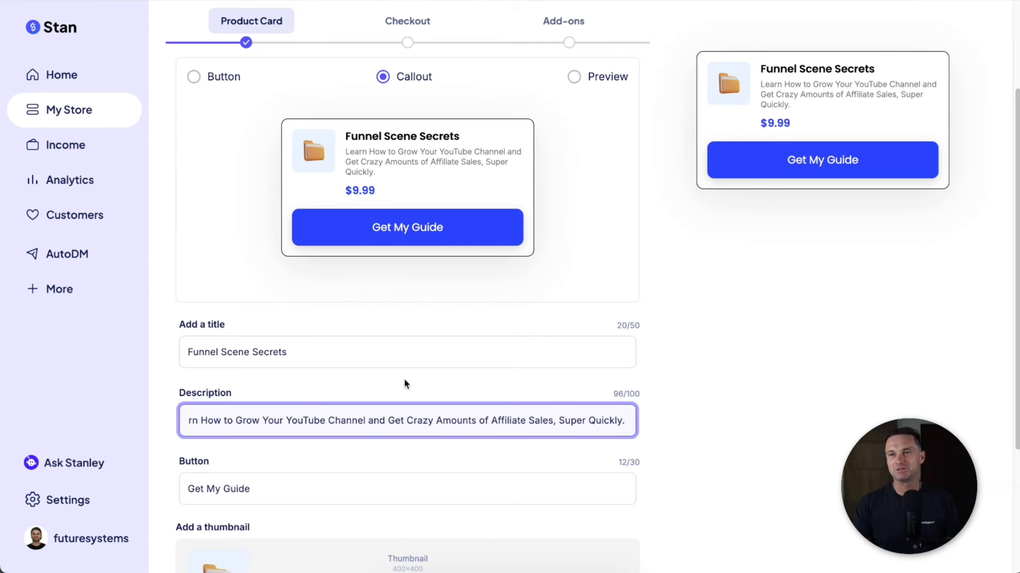
Change the product card's button text to "Get Started Now"
{"action": "scroll", "coordinate": [404, 383], "scroll_direction": "down", "scroll_amount": 1}
{"action": "triple_click", "coordinate": [257, 474]}
{"action": "key", "text": "BackSpace"}
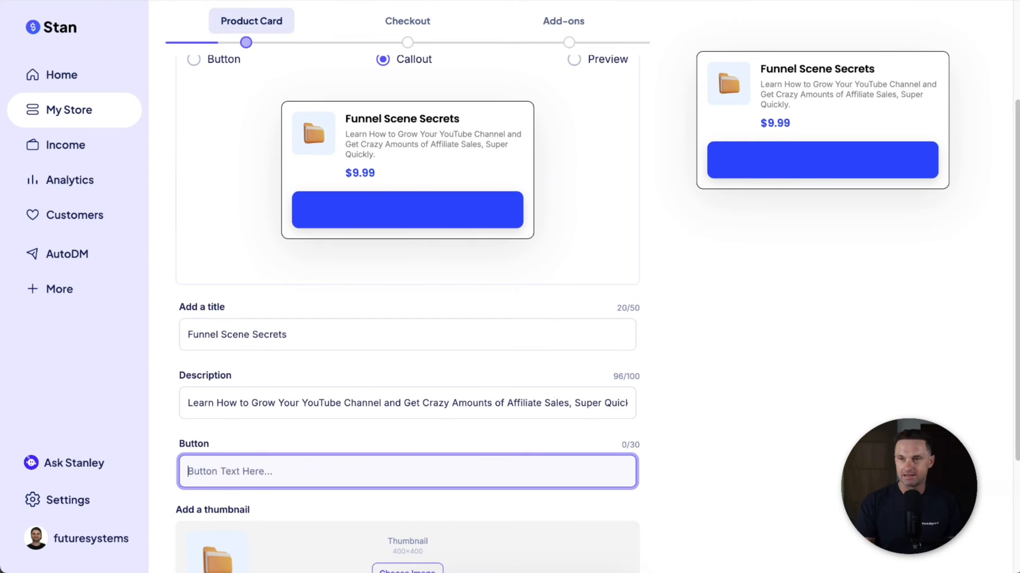
{"action": "type", "text": "Get Started Now"}
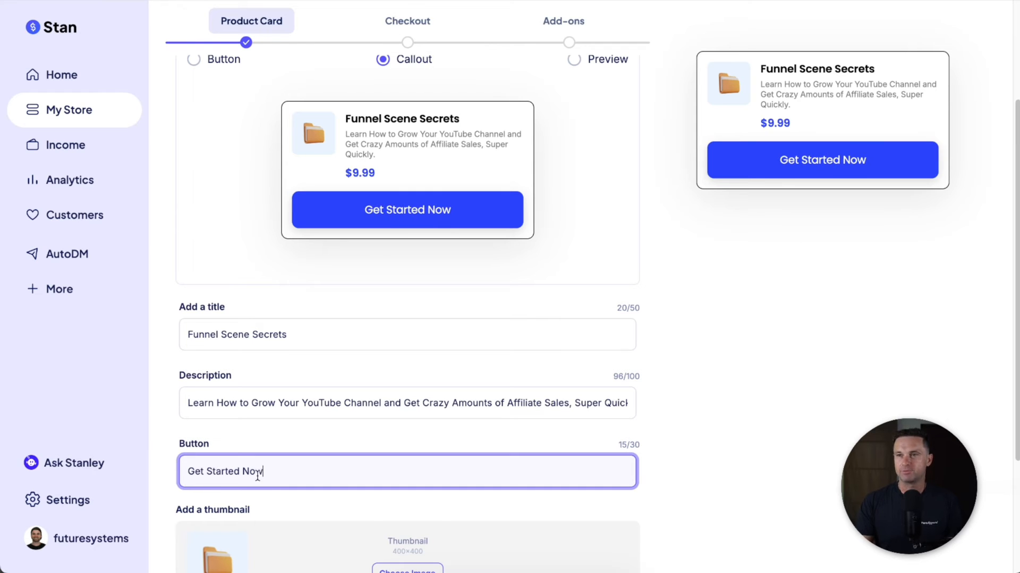
{"action": "left_click", "coordinate": [706, 480]}
Upload the blue looped-triangle logo image as the product card's thumbnail
{"action": "scroll", "coordinate": [637, 504], "scroll_direction": "down", "scroll_amount": 3}
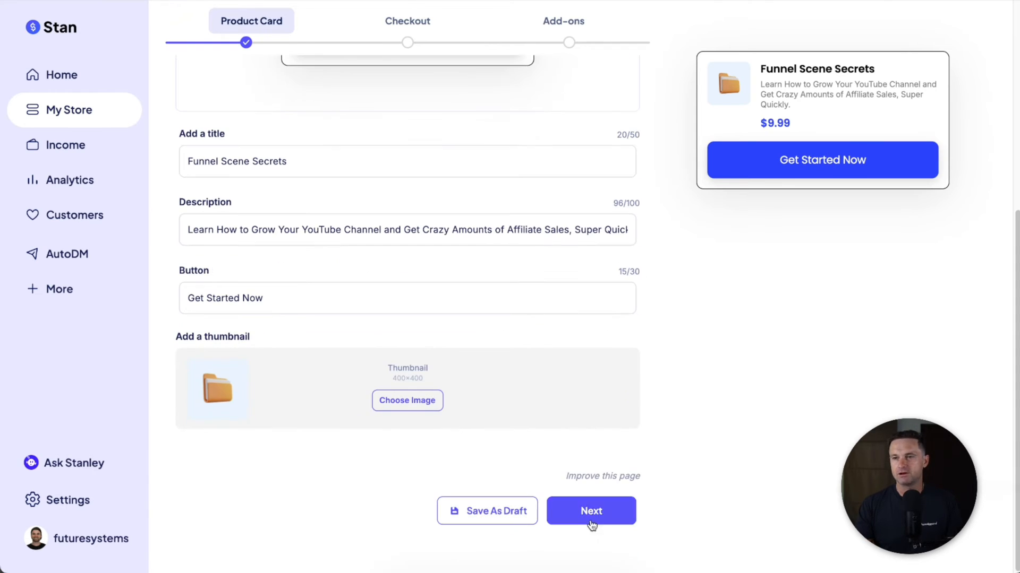
{"action": "left_click", "coordinate": [399, 399]}
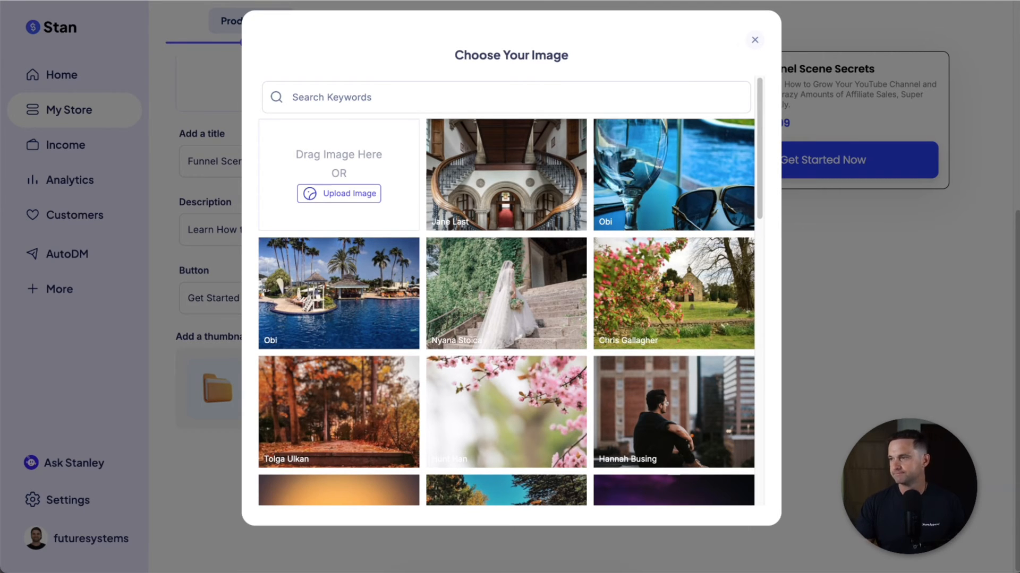
{"action": "left_click_drag", "start_coordinate": [997, 436], "coordinate": [341, 159]}
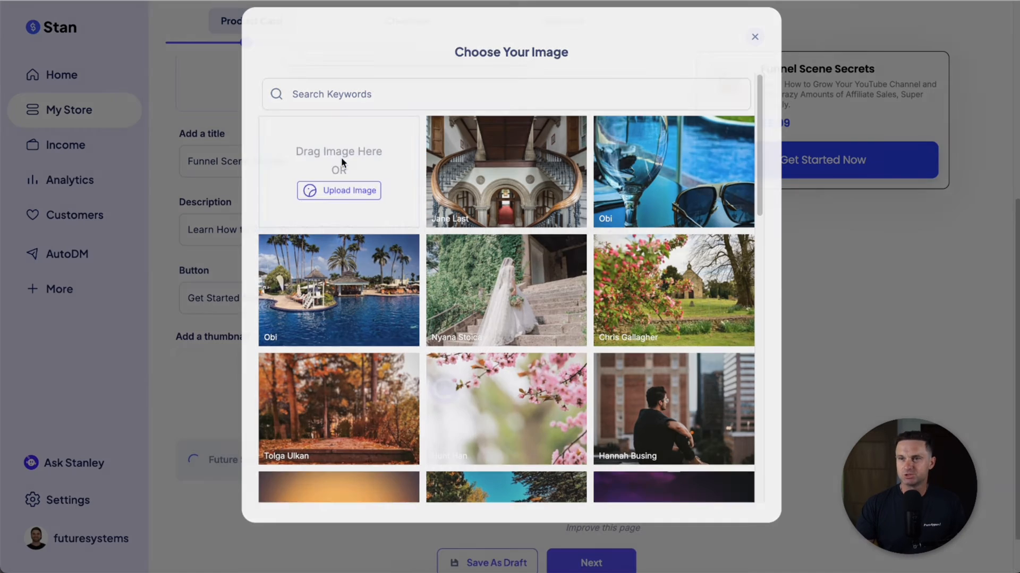
{"action": "left_click", "coordinate": [599, 416]}
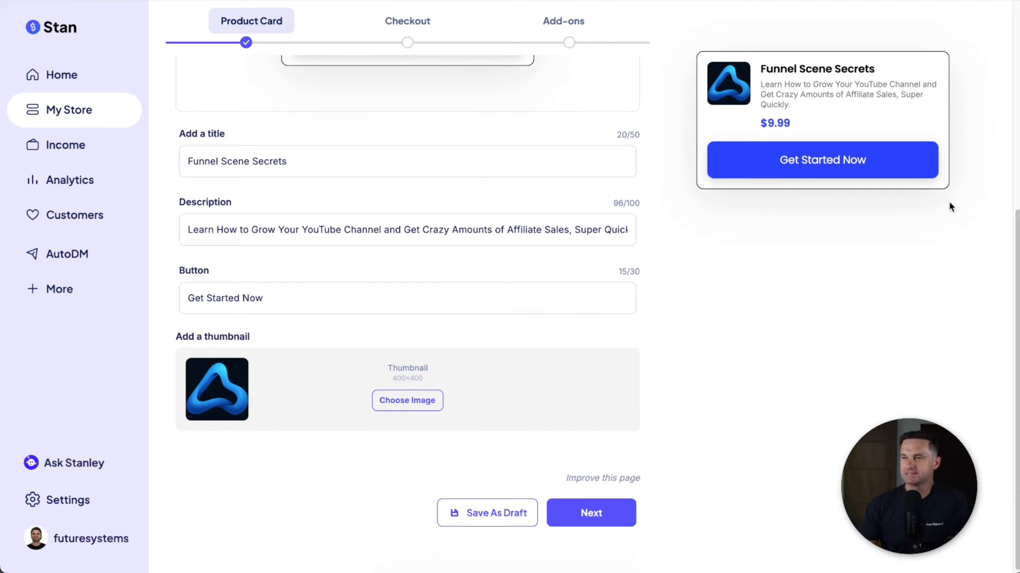
Review the finished product card and continue to the product's Checkout page
{"action": "scroll", "coordinate": [497, 376], "scroll_direction": "up", "scroll_amount": 7}
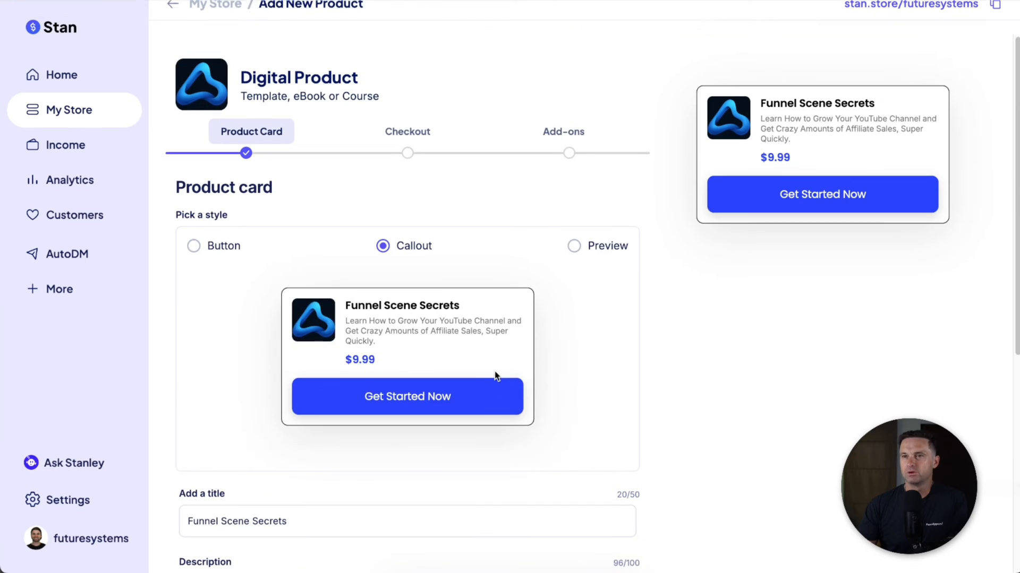
{"action": "scroll", "coordinate": [500, 365], "scroll_direction": "down", "scroll_amount": 7}
{"action": "left_click", "coordinate": [616, 519]}
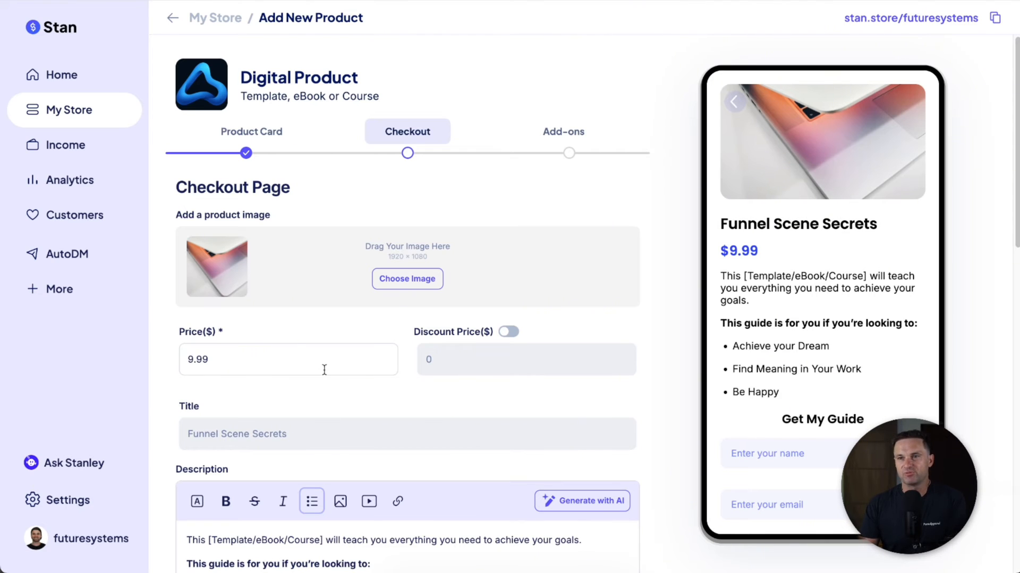
Set the digital product's price to $97 on the Checkout page
{"action": "left_click", "coordinate": [255, 352]}
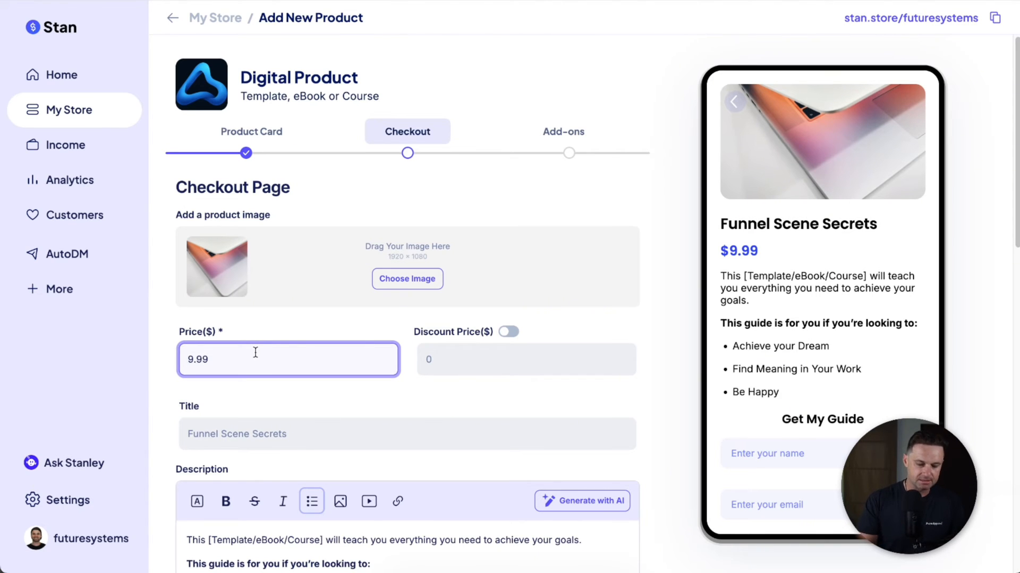
{"action": "type", "text": "7"}
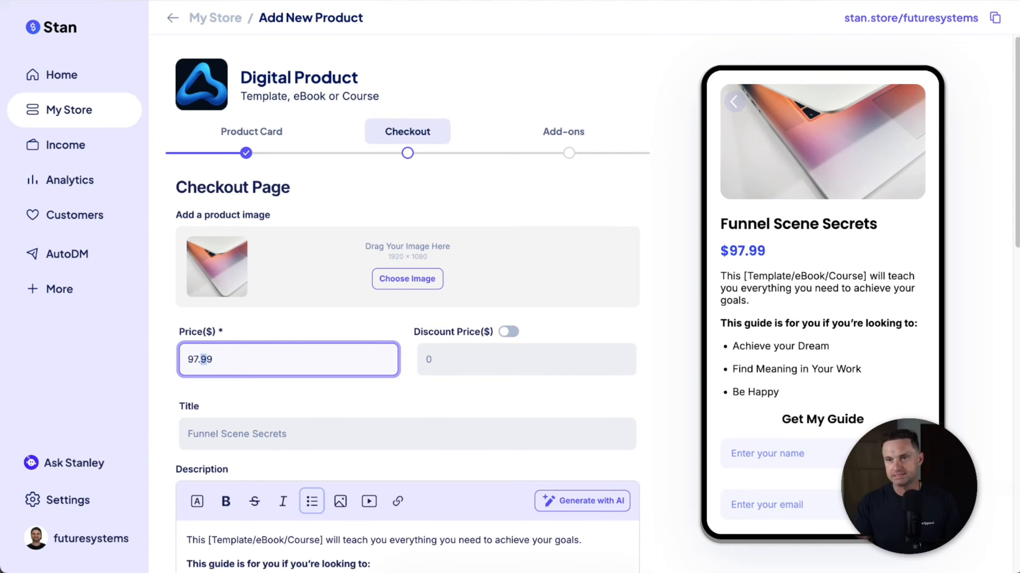
{"action": "type", "text": "0"}
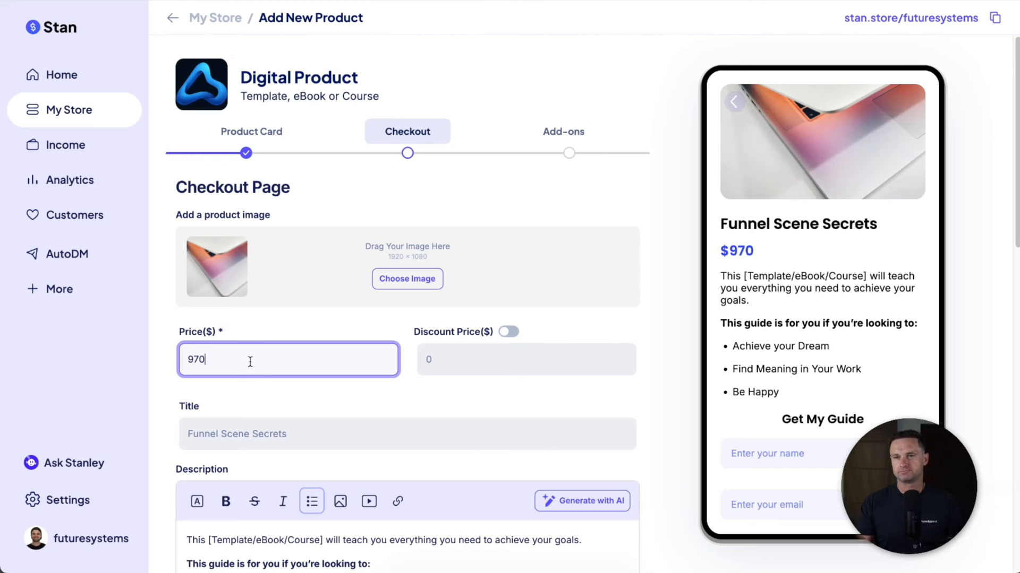
{"action": "left_click", "coordinate": [423, 348]}
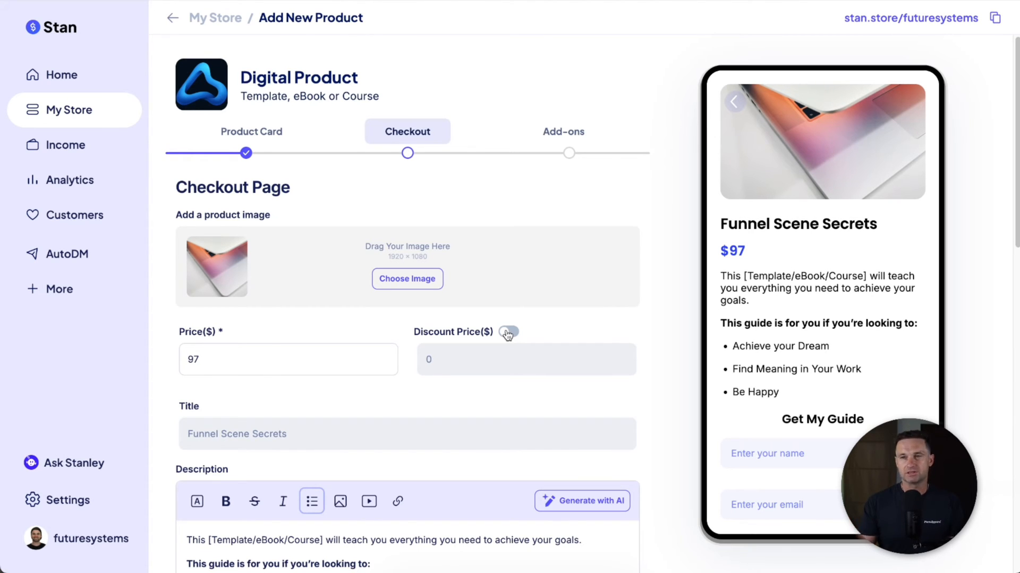
Examine the default description on the Checkout page, comparing the editor's text with the phone preview
{"action": "scroll", "coordinate": [507, 333], "scroll_direction": "down", "scroll_amount": 6}
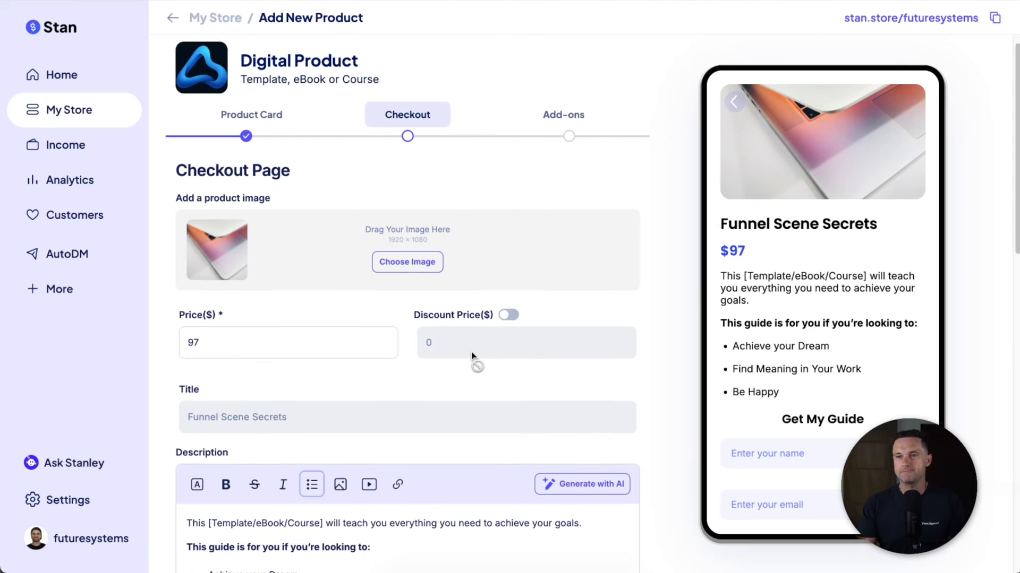
{"action": "left_click", "coordinate": [424, 312]}
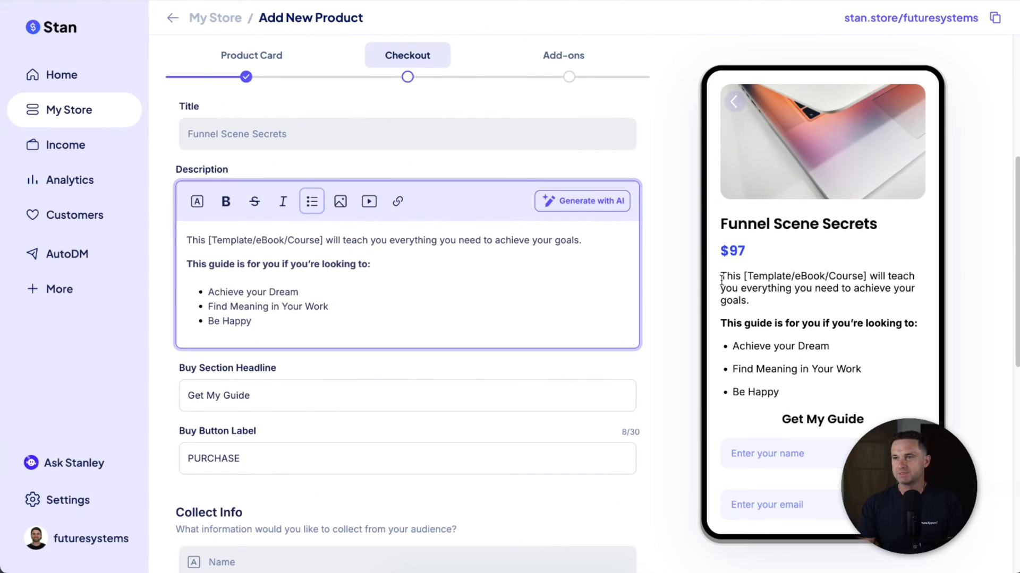
{"action": "left_click_drag", "start_coordinate": [193, 239], "coordinate": [333, 343]}
{"action": "left_click_drag", "start_coordinate": [844, 402], "coordinate": [699, 264]}
{"action": "left_click", "coordinate": [371, 291]}
{"action": "left_click", "coordinate": [305, 350]}
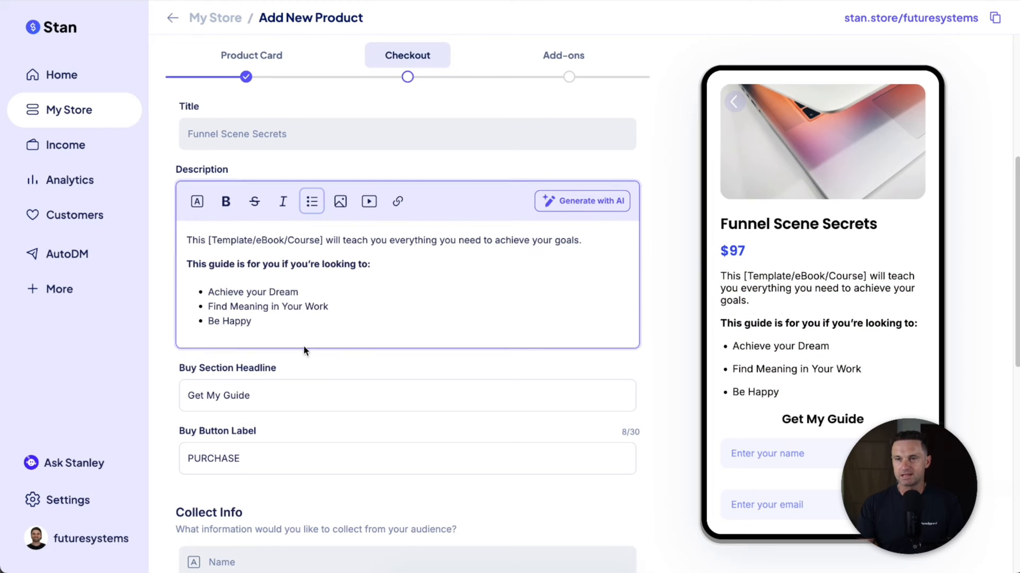
{"action": "left_click", "coordinate": [306, 326]}
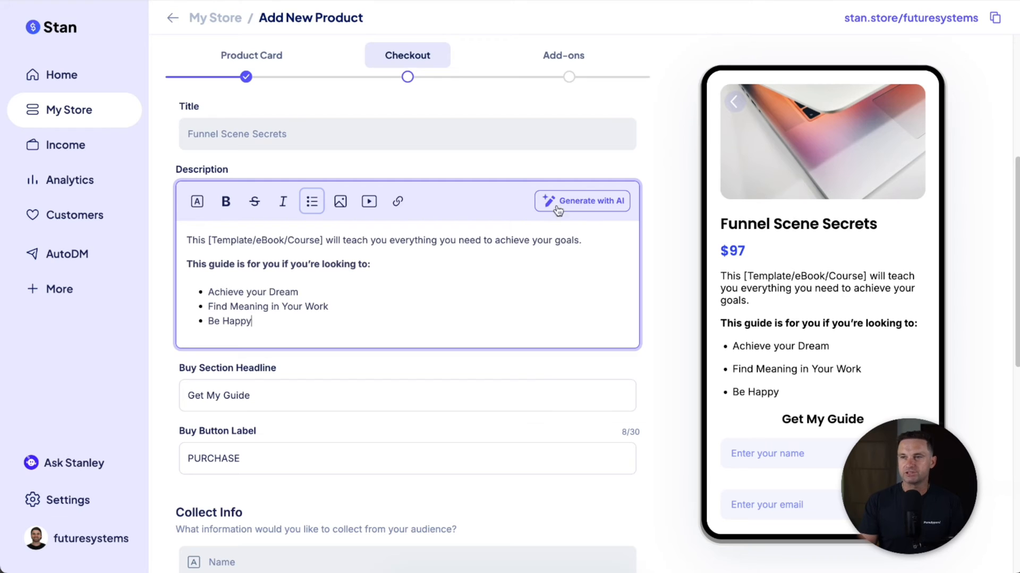
Change the checkout page's buy section headline to "Enrol Now"
{"action": "scroll", "coordinate": [339, 344], "scroll_direction": "down", "scroll_amount": 1}
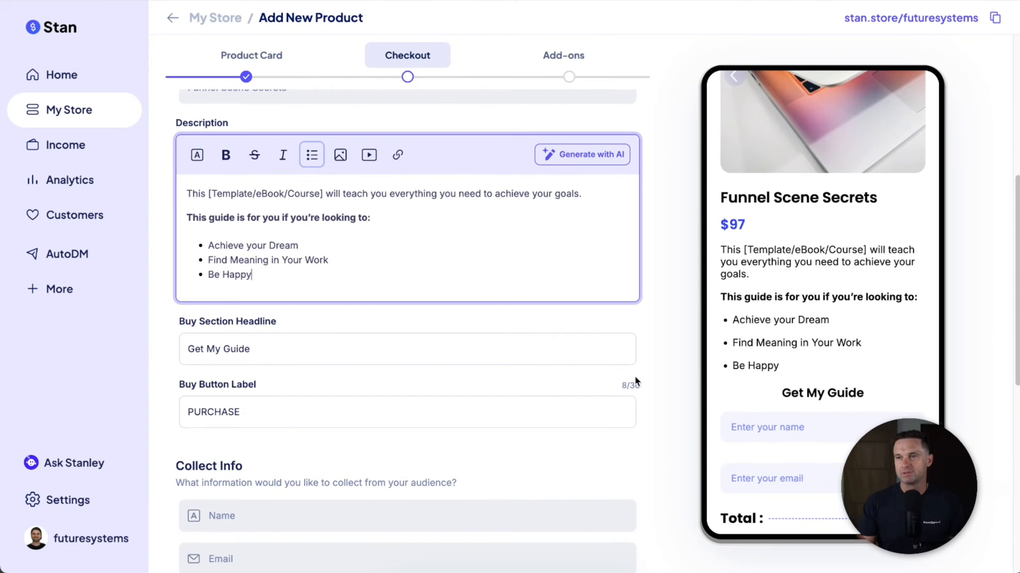
{"action": "scroll", "coordinate": [636, 382], "scroll_direction": "down", "scroll_amount": 1}
{"action": "triple_click", "coordinate": [278, 335]}
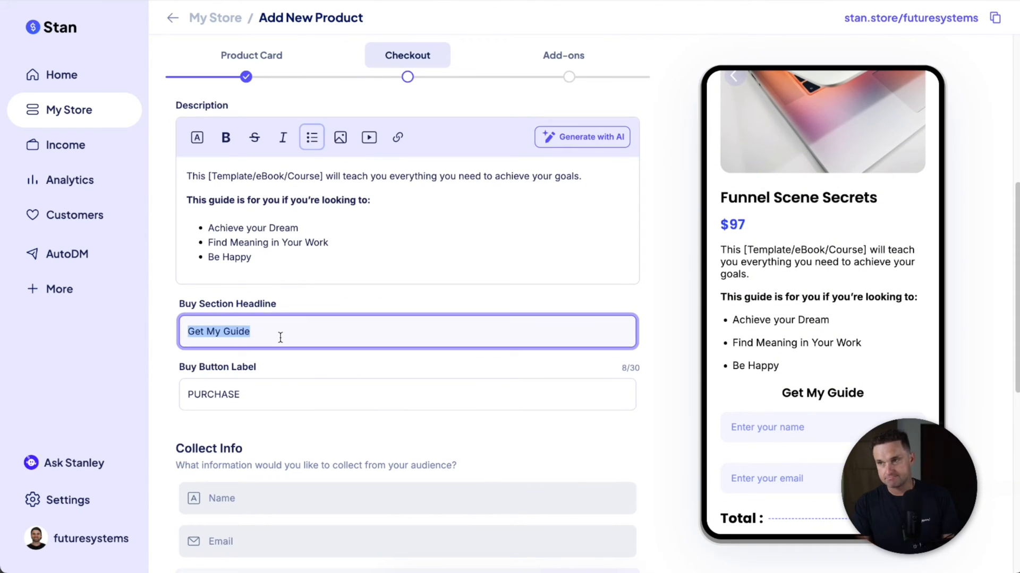
{"action": "type", "text": "Enr"}
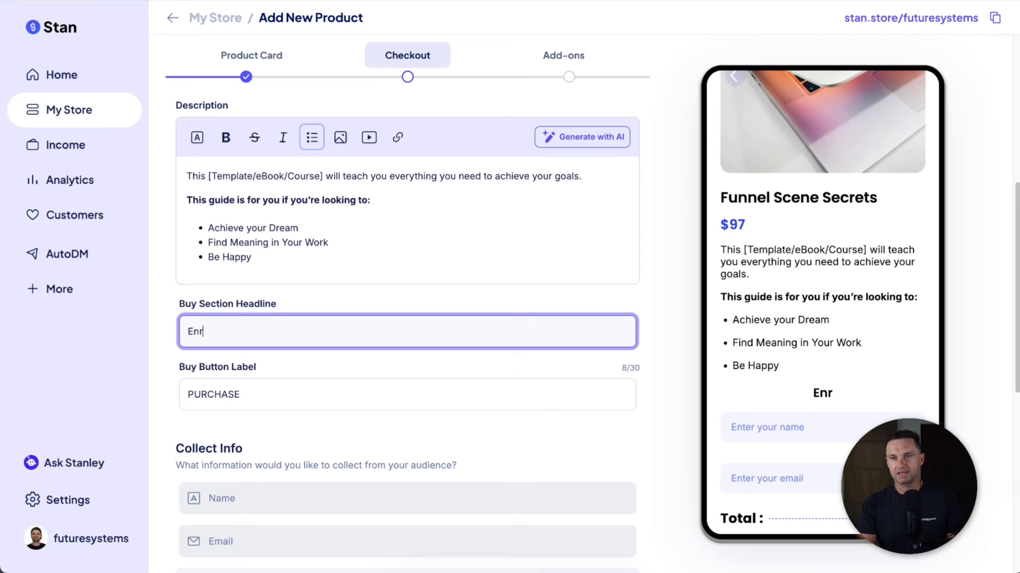
{"action": "type", "text": "ol Now"}
Change the checkout page's buy button label to "Get Access Now"
{"action": "left_click_drag", "start_coordinate": [179, 370], "coordinate": [239, 371]}
{"action": "left_click", "coordinate": [276, 371]}
{"action": "double_click", "coordinate": [254, 395]}
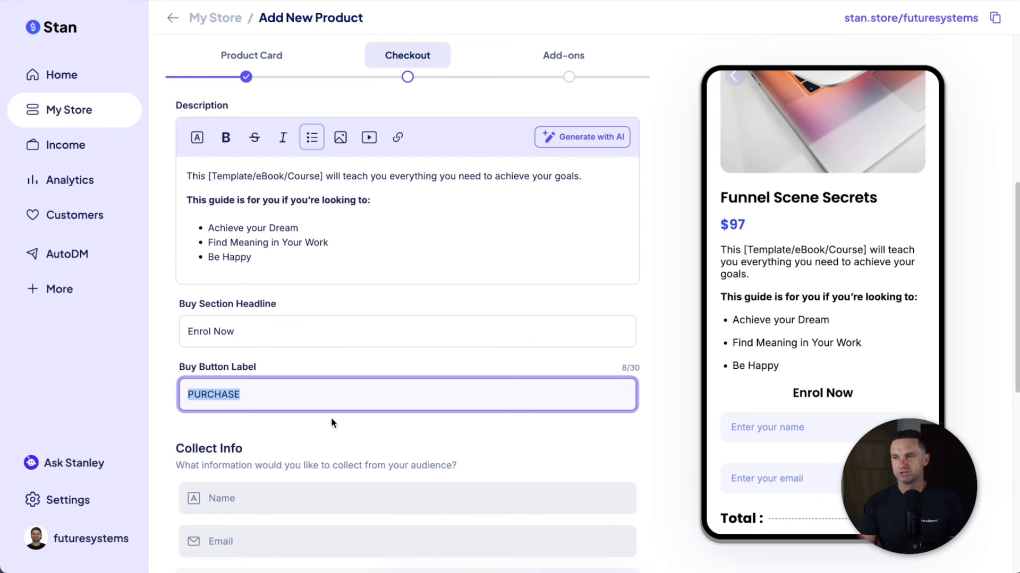
{"action": "scroll", "coordinate": [330, 421], "scroll_direction": "down", "scroll_amount": 1}
{"action": "scroll", "coordinate": [731, 437], "scroll_direction": "down", "scroll_amount": 3}
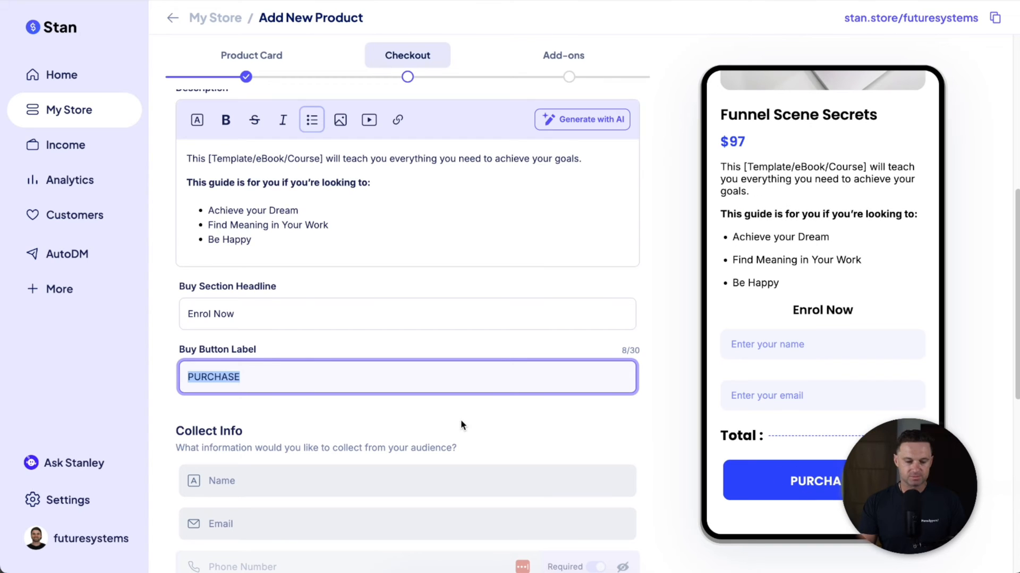
{"action": "type", "text": "Get Access Now"}
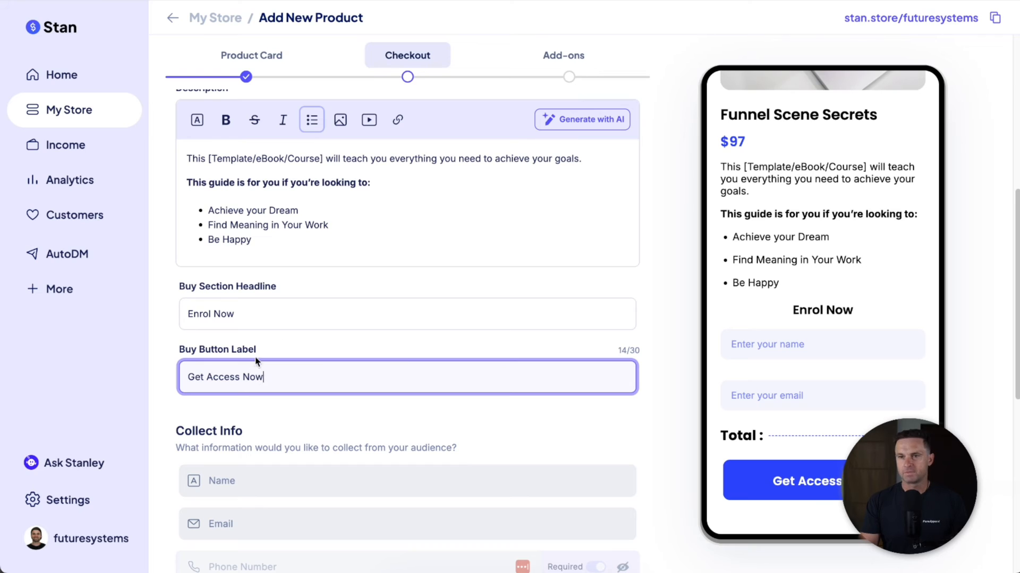
{"action": "left_click", "coordinate": [383, 425]}
Switch the digital product's delivery to a URL redirect and name it "Funnel Scene Secrets Access"
{"action": "scroll", "coordinate": [384, 425], "scroll_direction": "down", "scroll_amount": 3}
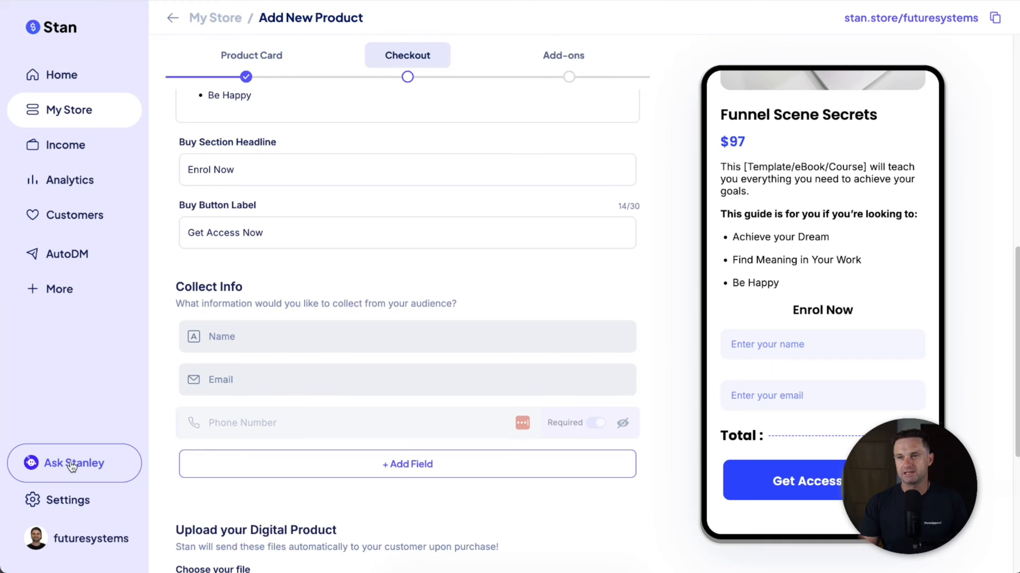
{"action": "scroll", "coordinate": [237, 438], "scroll_direction": "down", "scroll_amount": 3}
{"action": "scroll", "coordinate": [237, 439], "scroll_direction": "down", "scroll_amount": 2}
{"action": "scroll", "coordinate": [370, 408], "scroll_direction": "down", "scroll_amount": 1}
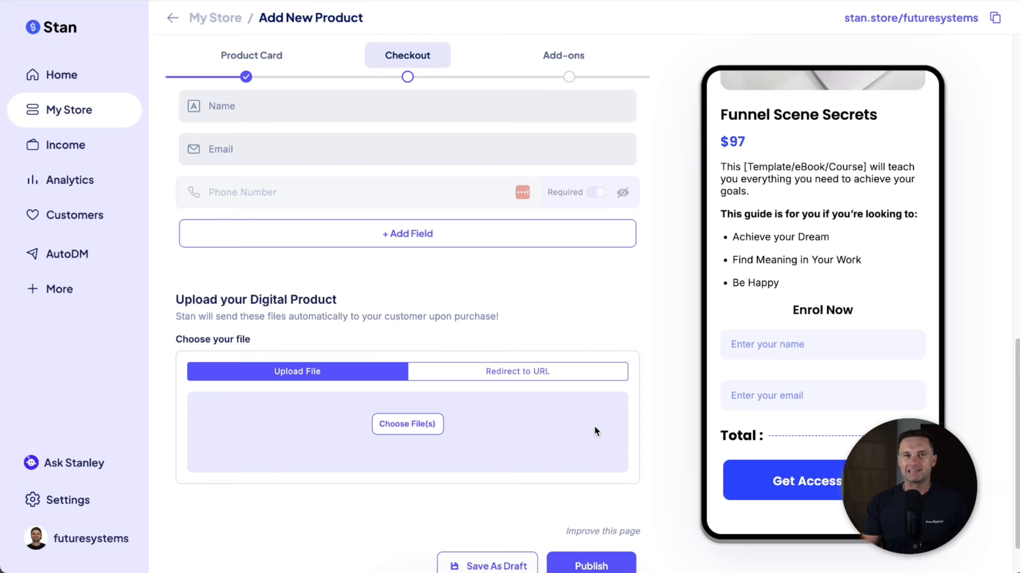
{"action": "left_click", "coordinate": [584, 371]}
{"action": "left_click", "coordinate": [470, 394]}
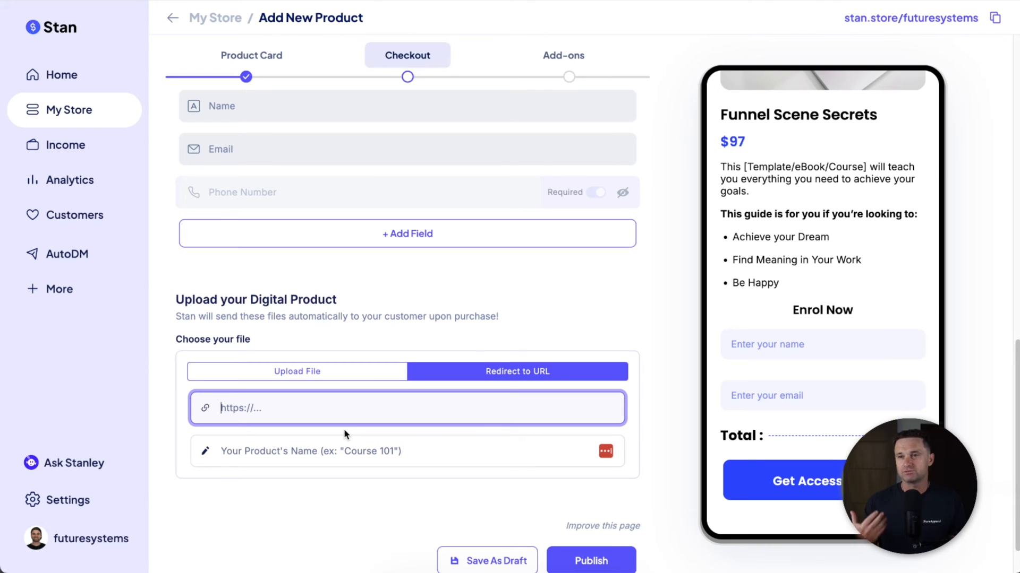
{"action": "left_click", "coordinate": [325, 450]}
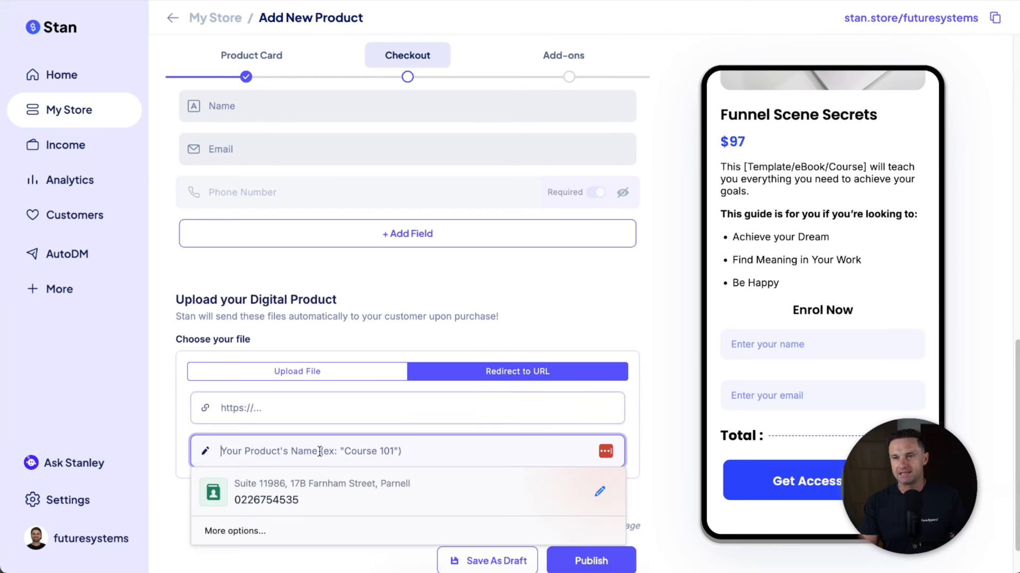
{"action": "type", "text": "Funn"}
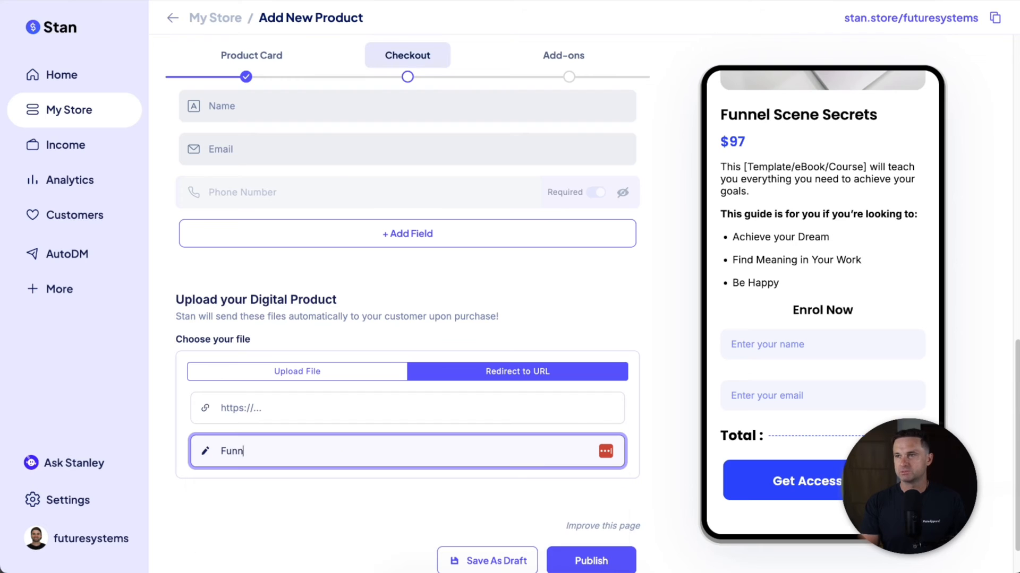
{"action": "type", "text": "el Scene Secrets Enrol"}
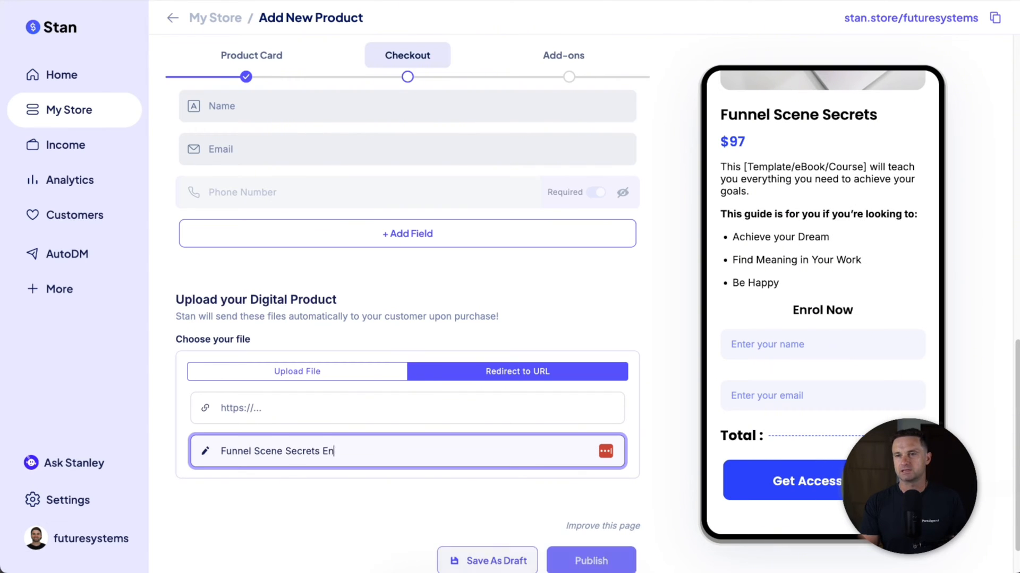
{"action": "double_click", "coordinate": [324, 451]}
{"action": "type", "text": "Accesss"}
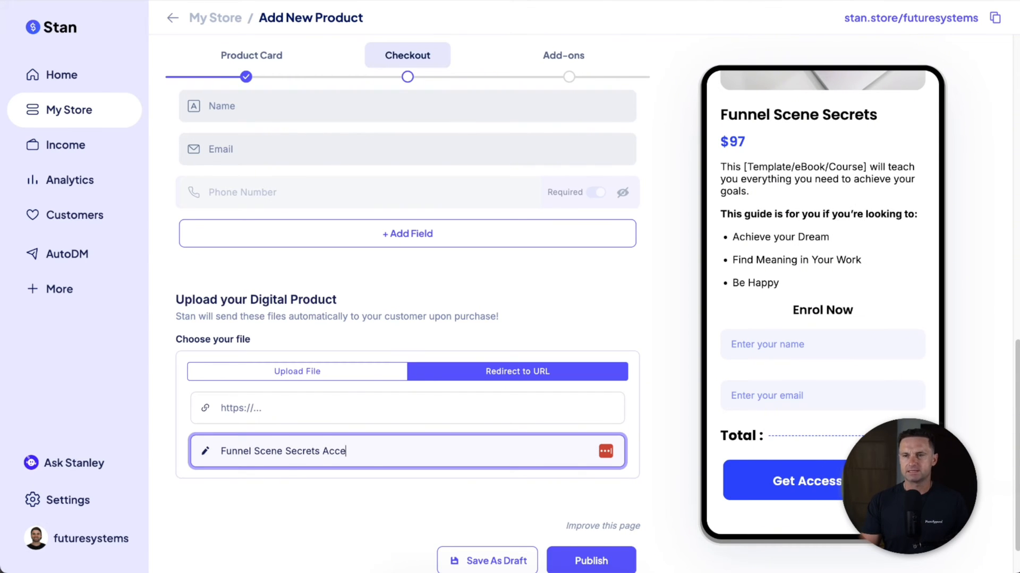
{"action": "key", "text": "BackSpace"}
{"action": "left_click", "coordinate": [355, 413]}
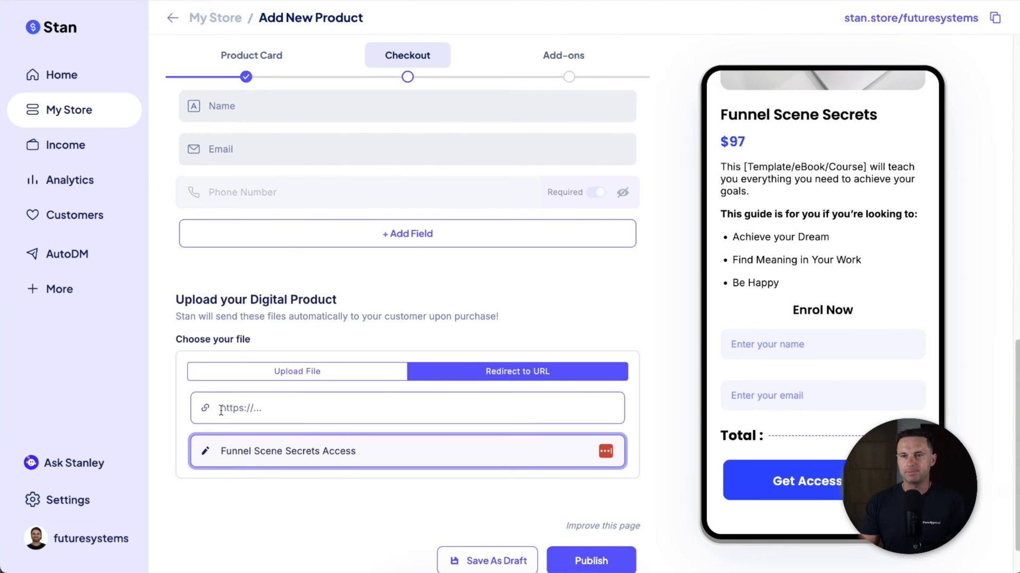
{"action": "type", "text": "https:"}
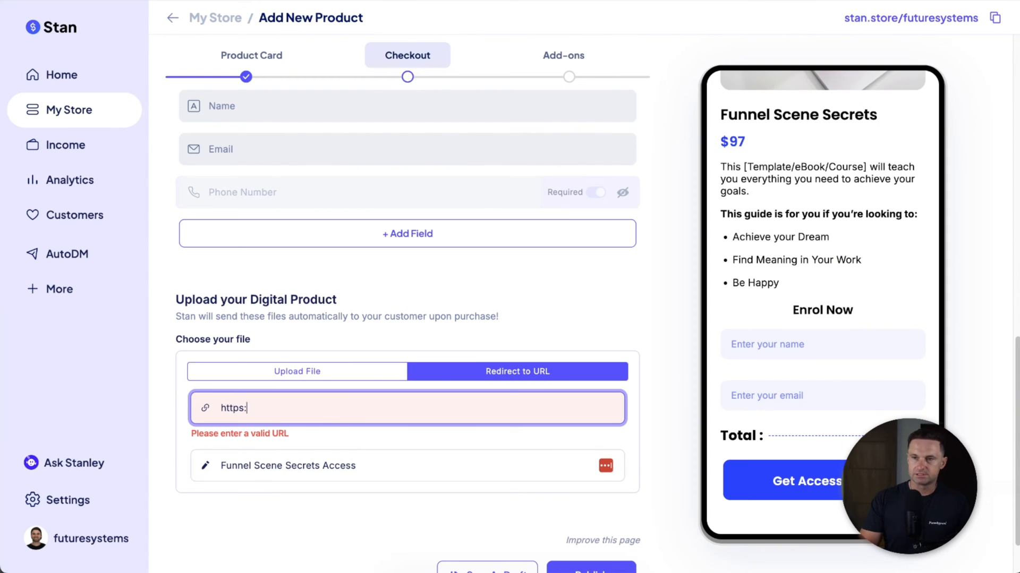
{"action": "type", "text": "//funnelscene.com"}
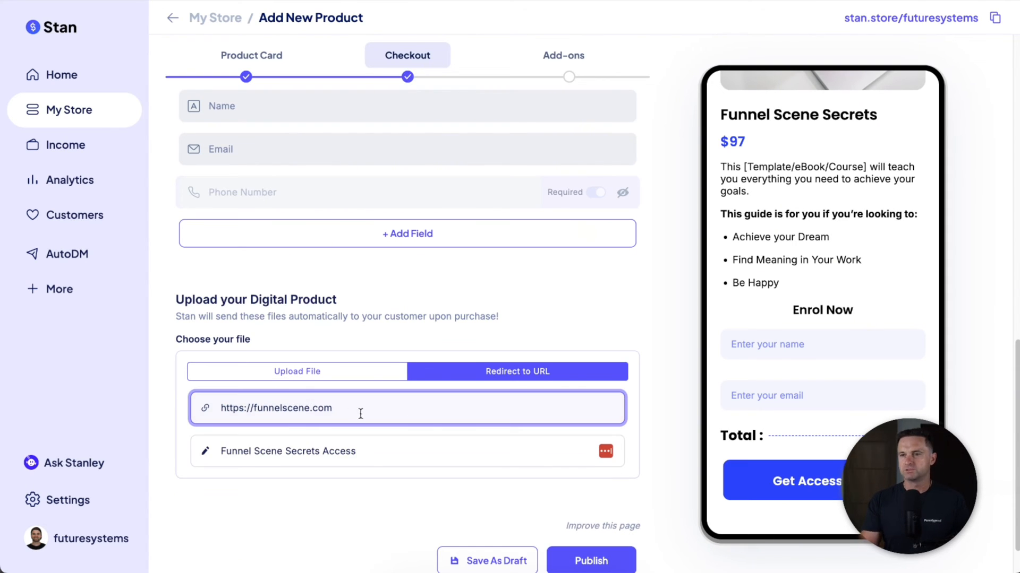
{"action": "left_click", "coordinate": [413, 502]}
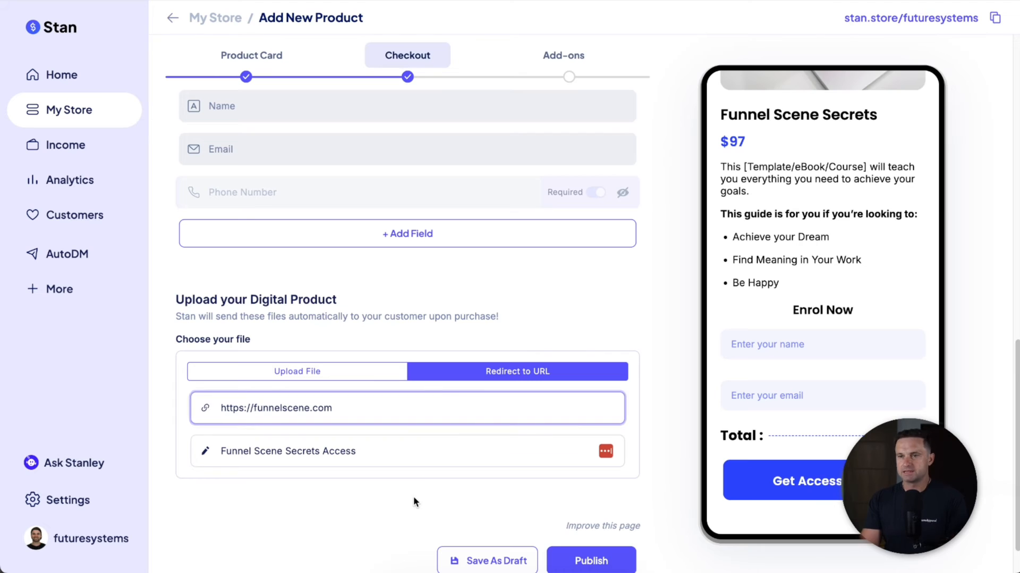
{"action": "left_click", "coordinate": [591, 561]}
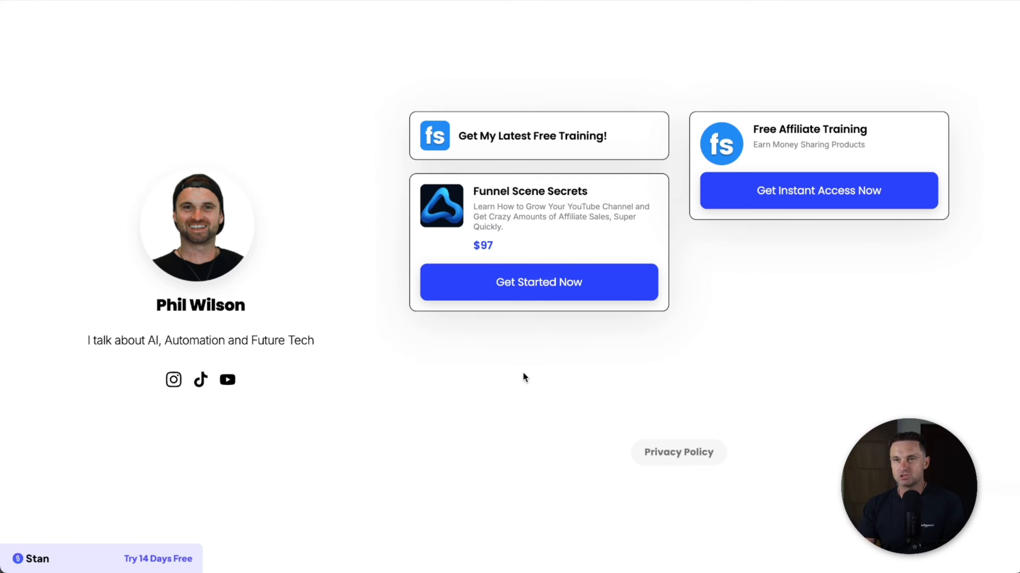
Open the Funnel Scene Secrets product page from the live store and examine its availability notice and description
{"action": "left_click", "coordinate": [529, 284]}
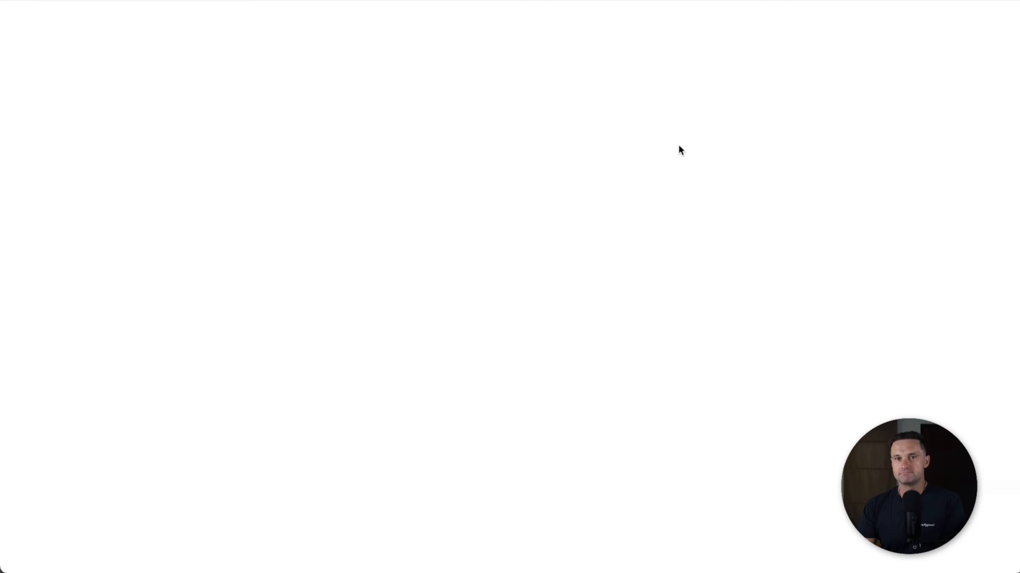
{"action": "scroll", "coordinate": [659, 340], "scroll_direction": "down", "scroll_amount": 2}
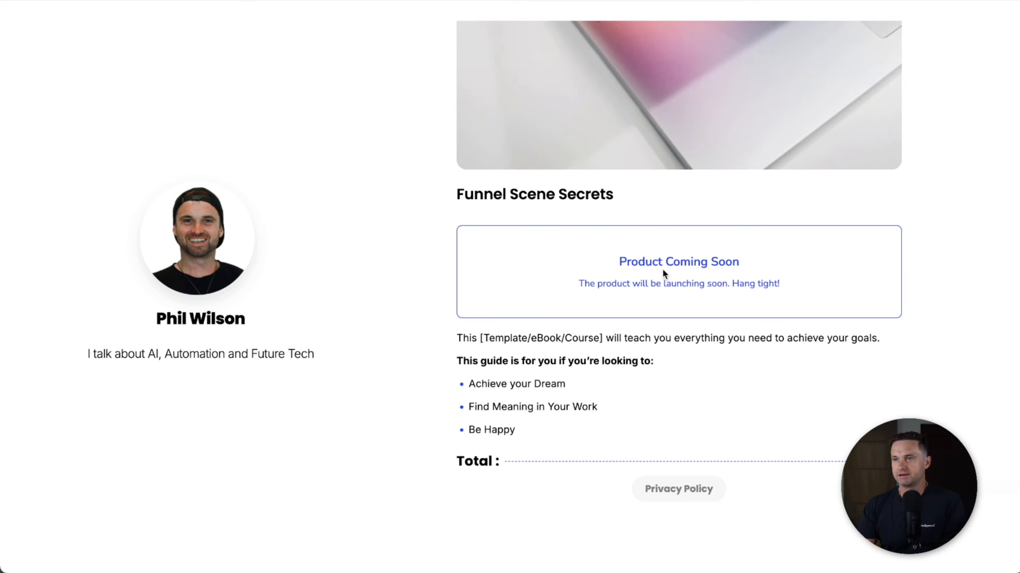
{"action": "left_click_drag", "start_coordinate": [578, 283], "coordinate": [803, 284]}
{"action": "left_click", "coordinate": [719, 295]}
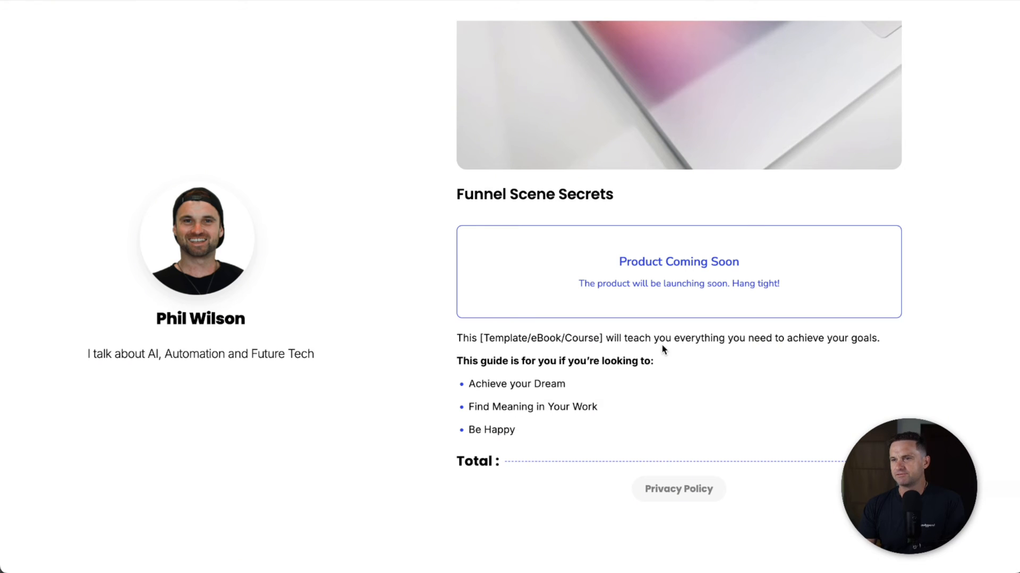
{"action": "scroll", "coordinate": [661, 346], "scroll_direction": "up", "scroll_amount": 2}
{"action": "left_click_drag", "start_coordinate": [741, 379], "coordinate": [641, 346]}
{"action": "left_click", "coordinate": [592, 348]}
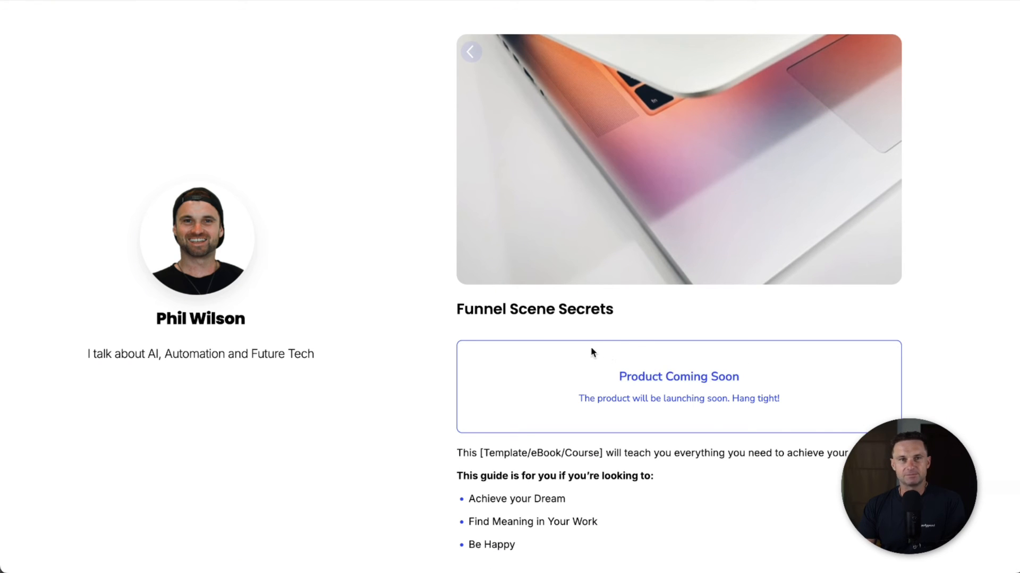
{"action": "left_click_drag", "start_coordinate": [577, 398], "coordinate": [783, 399]}
{"action": "left_click", "coordinate": [663, 398]}
{"action": "scroll", "coordinate": [661, 380], "scroll_direction": "down", "scroll_amount": 2}
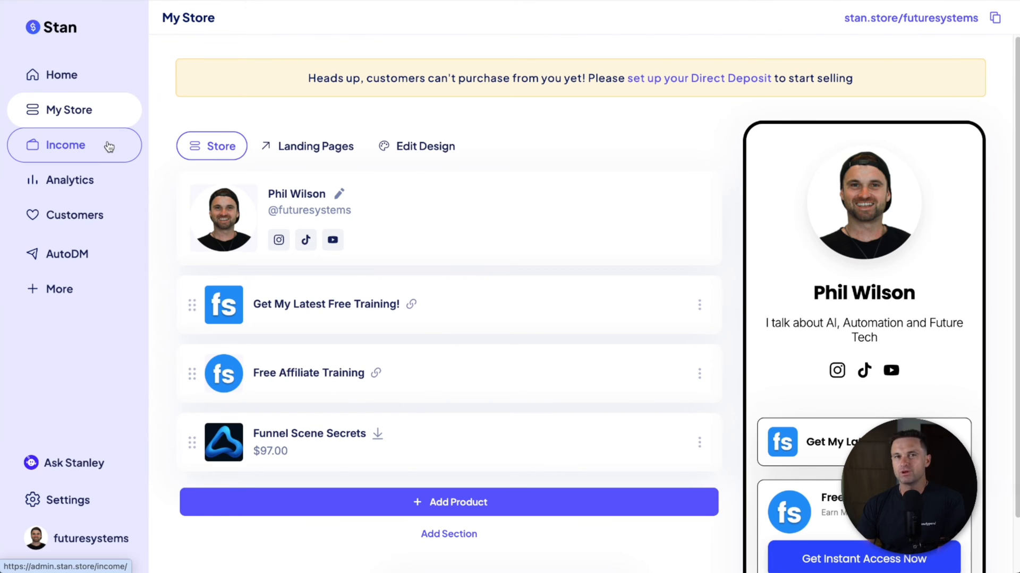
Enable the Email Flows, Referrals and Appointments features in the store's additional options
{"action": "left_click", "coordinate": [50, 291]}
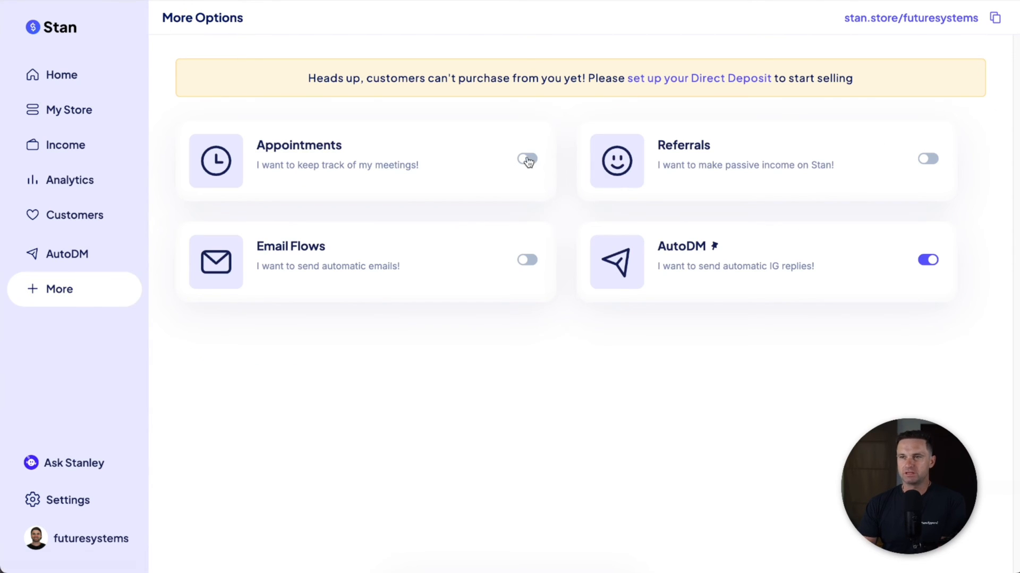
{"action": "left_click", "coordinate": [526, 260]}
{"action": "left_click", "coordinate": [935, 161]}
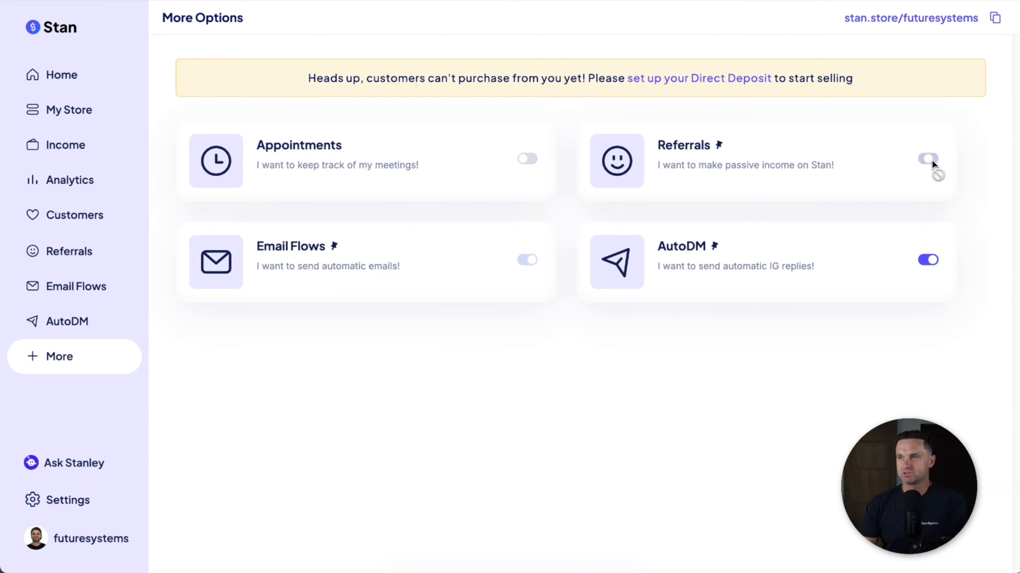
{"action": "left_click", "coordinate": [528, 160]}
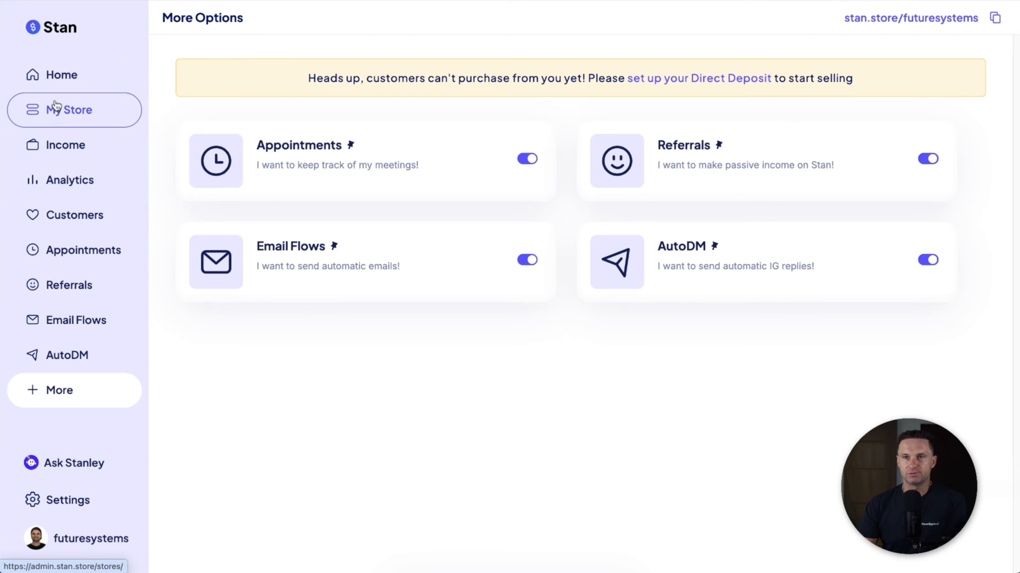
Examine the Income page's payment setup notices, revenue chart, latest orders and cash-out balances
{"action": "left_click", "coordinate": [73, 149]}
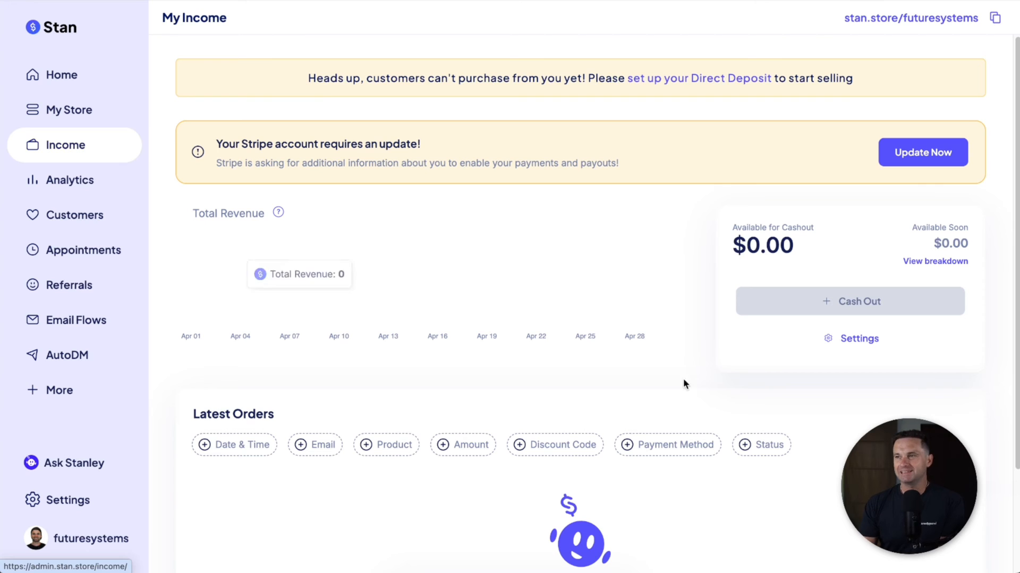
{"action": "left_click_drag", "start_coordinate": [286, 129], "coordinate": [708, 158]}
{"action": "left_click_drag", "start_coordinate": [771, 156], "coordinate": [731, 153]}
{"action": "left_click", "coordinate": [300, 71]}
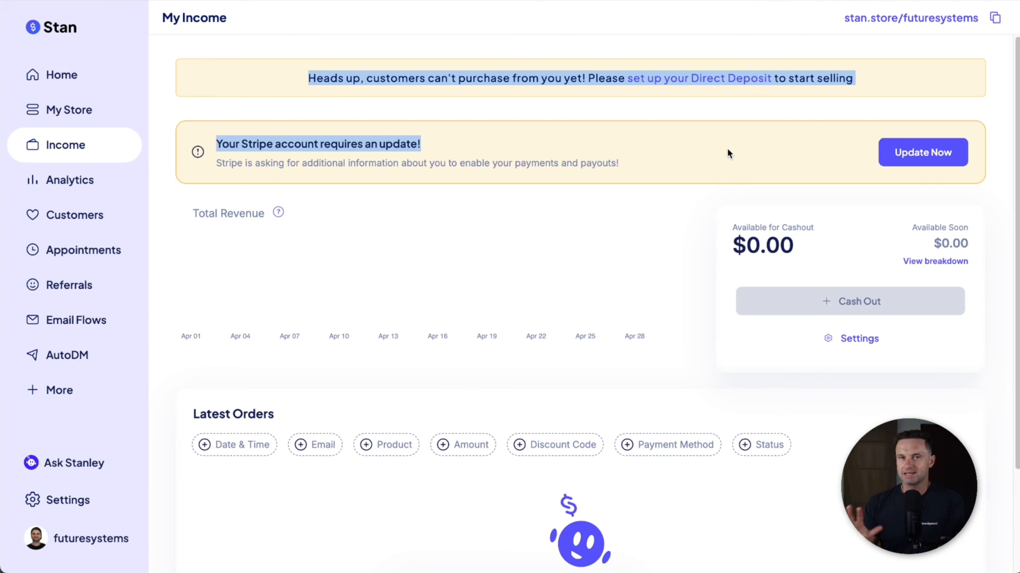
{"action": "left_click", "coordinate": [722, 199]}
{"action": "scroll", "coordinate": [722, 200], "scroll_direction": "down", "scroll_amount": 3}
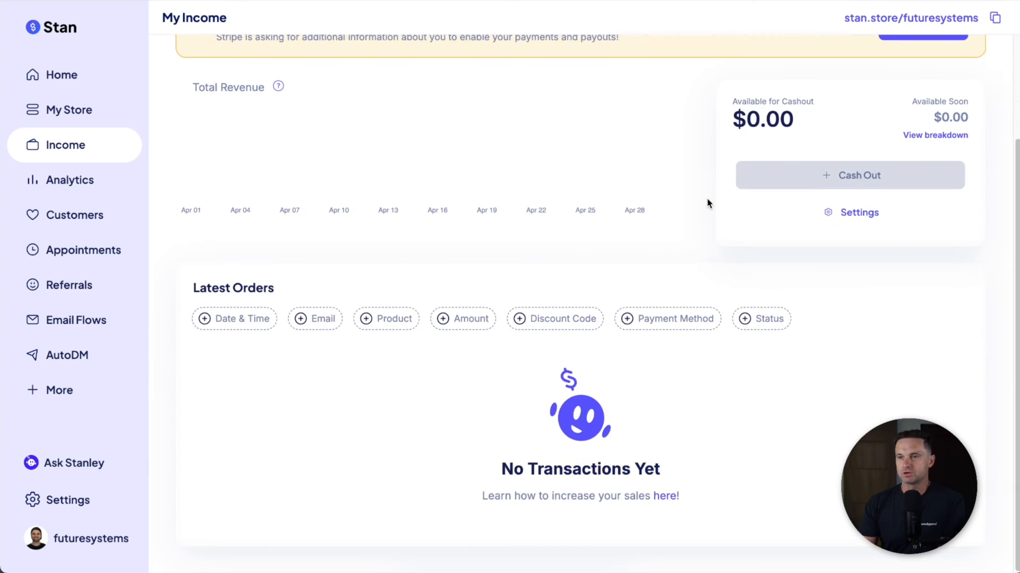
{"action": "scroll", "coordinate": [725, 198], "scroll_direction": "up", "scroll_amount": 3}
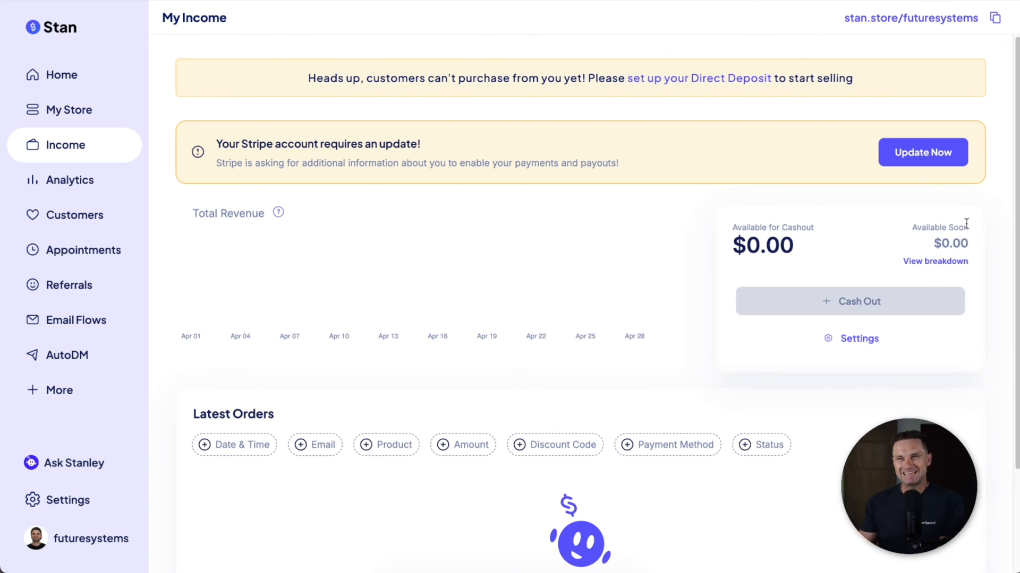
{"action": "left_click_drag", "start_coordinate": [966, 223], "coordinate": [902, 223]}
{"action": "left_click", "coordinate": [921, 233]}
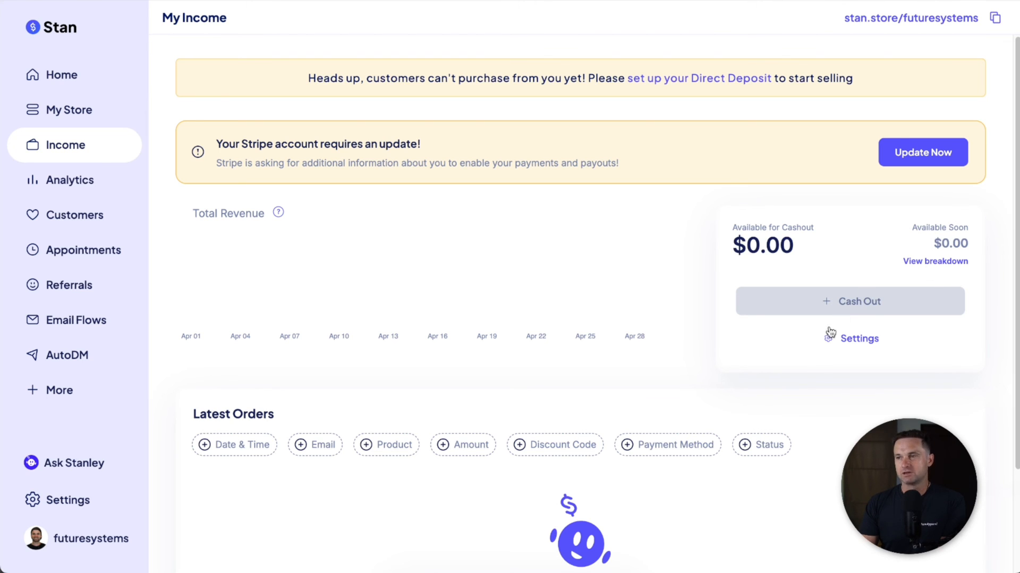
Look through the Latest Orders section below the revenue chart on the Income page
{"action": "scroll", "coordinate": [348, 337], "scroll_direction": "down", "scroll_amount": 2}
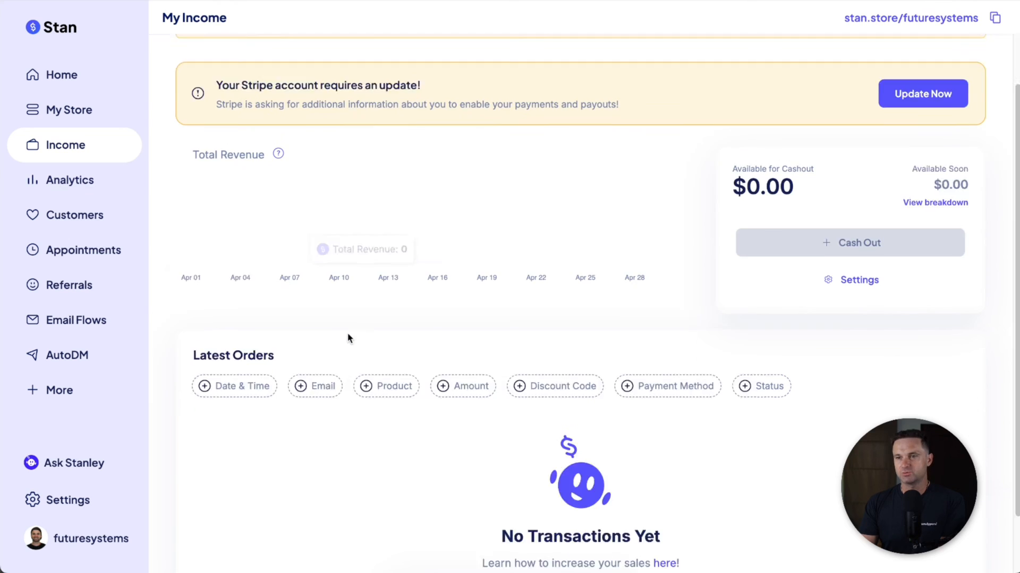
{"action": "scroll", "coordinate": [349, 337], "scroll_direction": "down", "scroll_amount": 2}
{"action": "scroll", "coordinate": [658, 387], "scroll_direction": "up", "scroll_amount": 3}
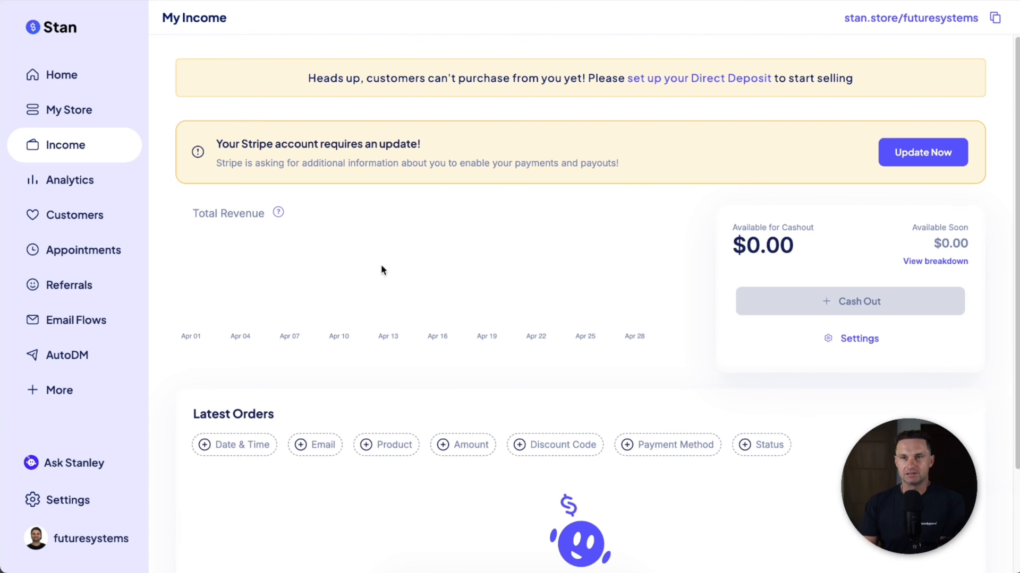
Open the store's Analytics and examine the visits, revenue and leads figures, customer sources and destinations, and the per-product table
{"action": "left_click", "coordinate": [85, 173]}
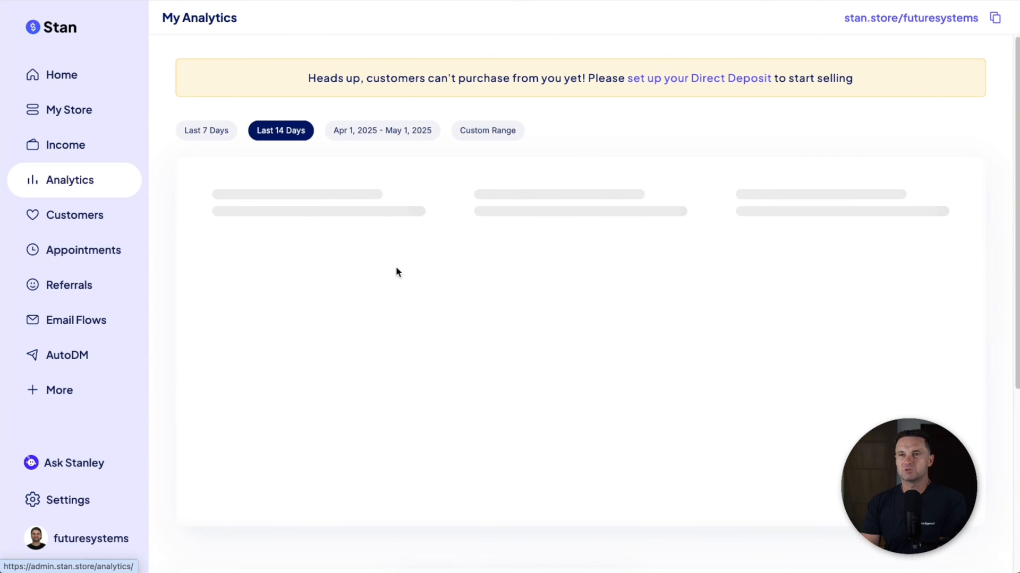
{"action": "scroll", "coordinate": [342, 387], "scroll_direction": "down", "scroll_amount": 5}
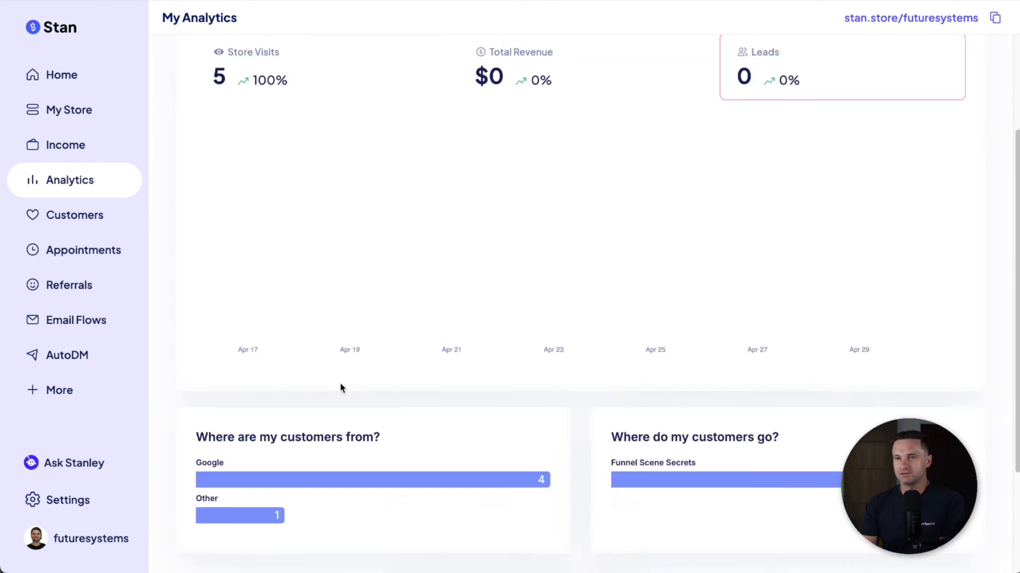
{"action": "scroll", "coordinate": [342, 376], "scroll_direction": "up", "scroll_amount": 5}
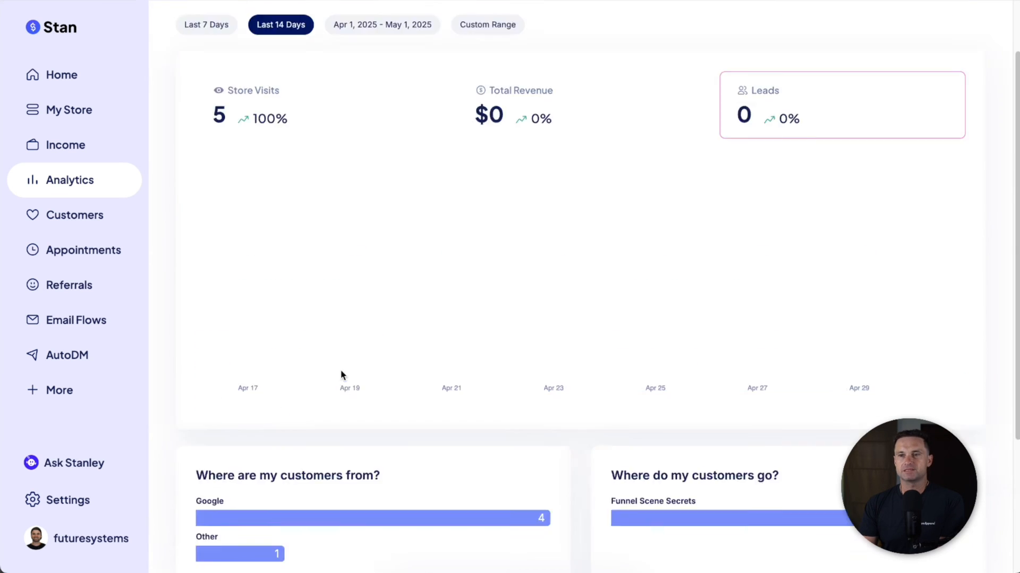
{"action": "scroll", "coordinate": [323, 345], "scroll_direction": "down", "scroll_amount": 5}
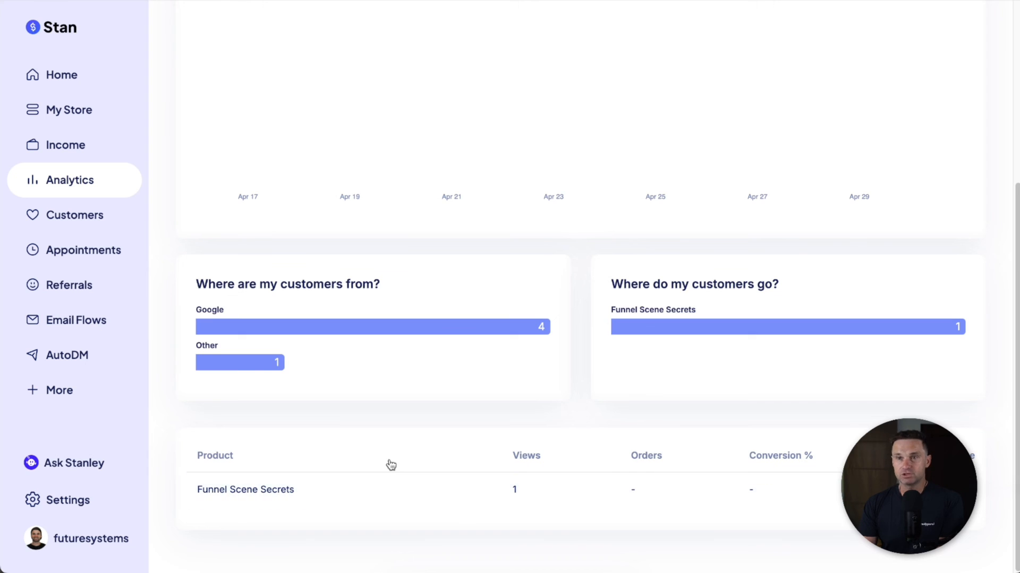
{"action": "scroll", "coordinate": [391, 466], "scroll_direction": "up", "scroll_amount": 5}
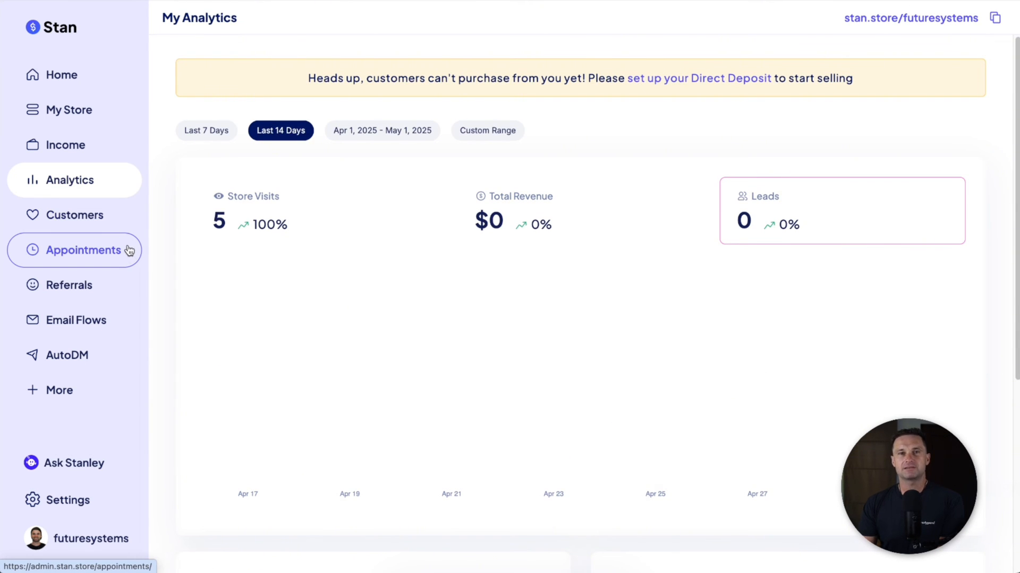
View the customer list with its filters and the monthly appointments calendar
{"action": "left_click", "coordinate": [75, 215]}
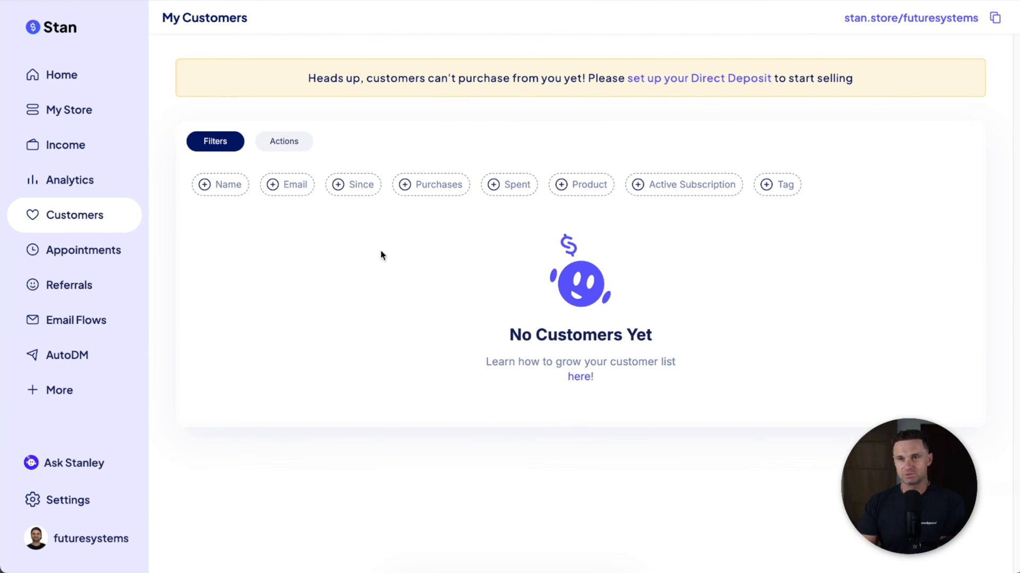
{"action": "left_click", "coordinate": [96, 265]}
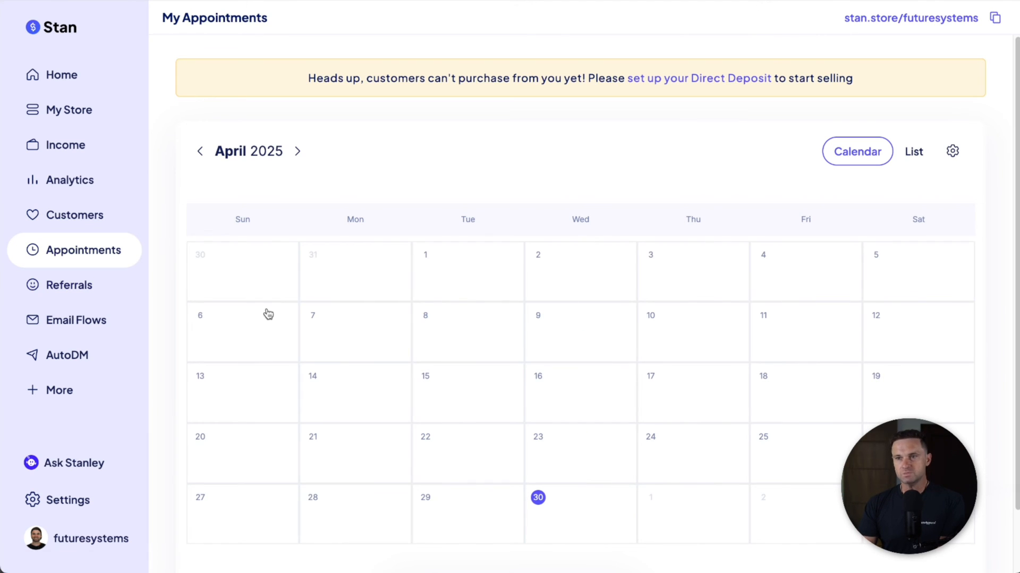
Open the Referrals page and examine the earnings estimate and the three suggested ways to earn
{"action": "left_click", "coordinate": [113, 302]}
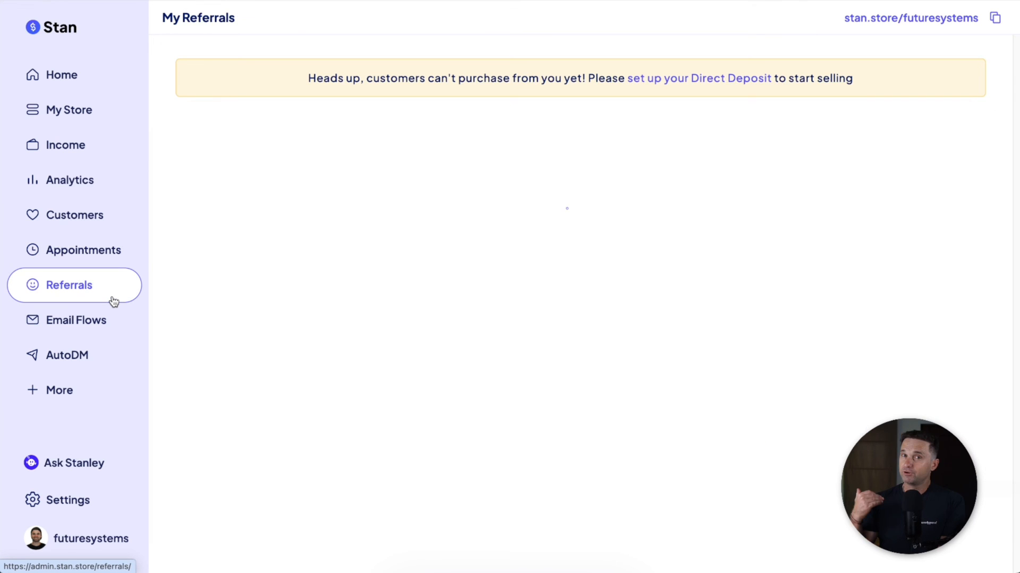
{"action": "scroll", "coordinate": [514, 326], "scroll_direction": "down", "scroll_amount": 8}
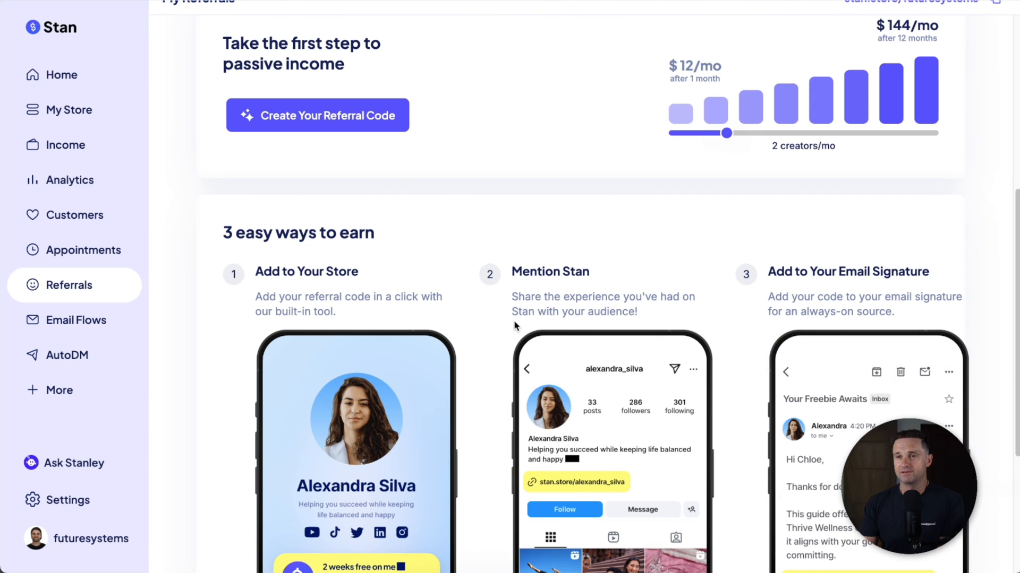
{"action": "scroll", "coordinate": [514, 325], "scroll_direction": "up", "scroll_amount": 8}
Read the Email Flows introduction with its Creator Pro upgrade offer and the AutoDM description of Instagram auto-replies
{"action": "left_click", "coordinate": [101, 320]}
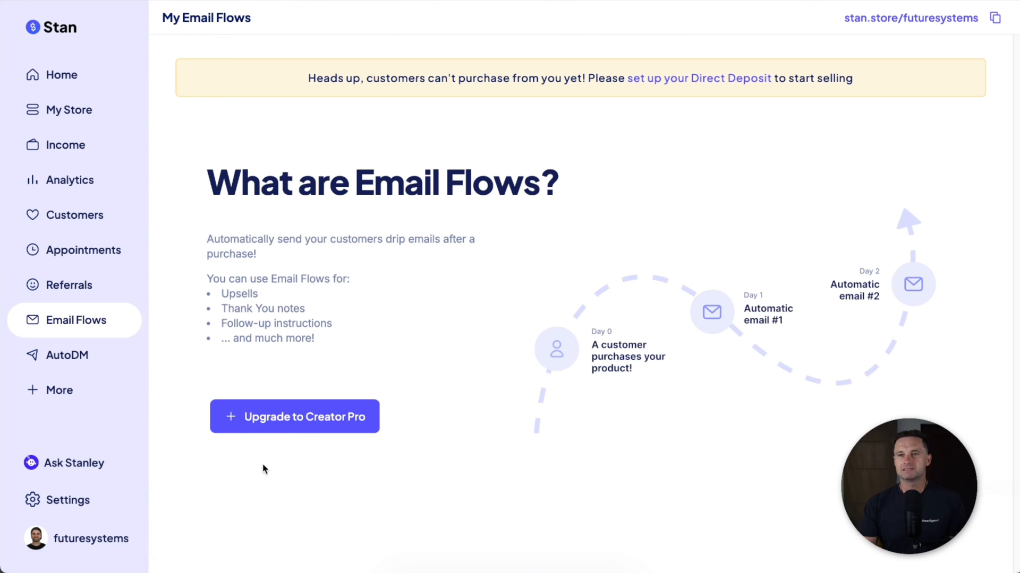
{"action": "triple_click", "coordinate": [332, 434]}
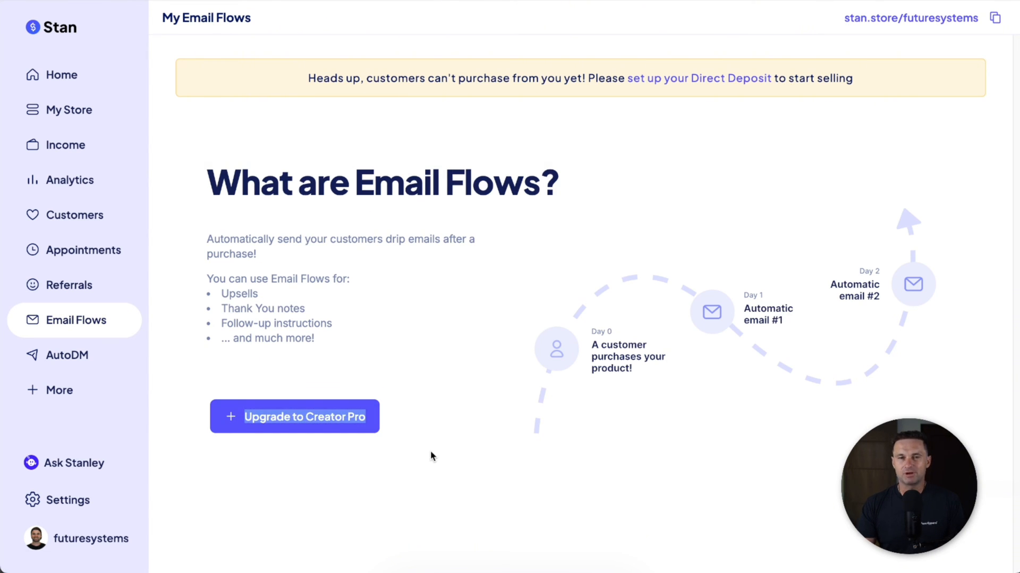
{"action": "left_click", "coordinate": [453, 432]}
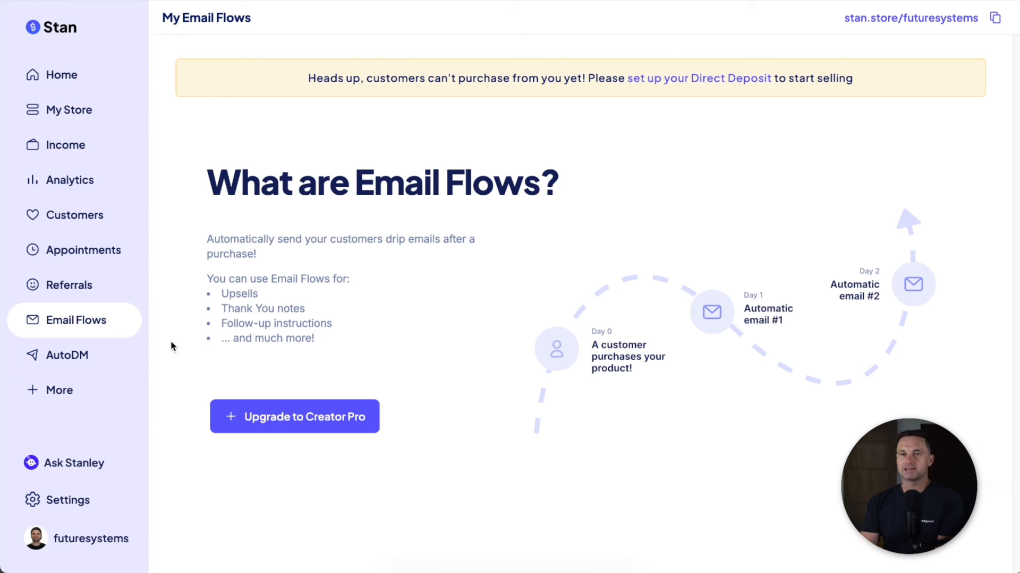
{"action": "left_click", "coordinate": [94, 366]}
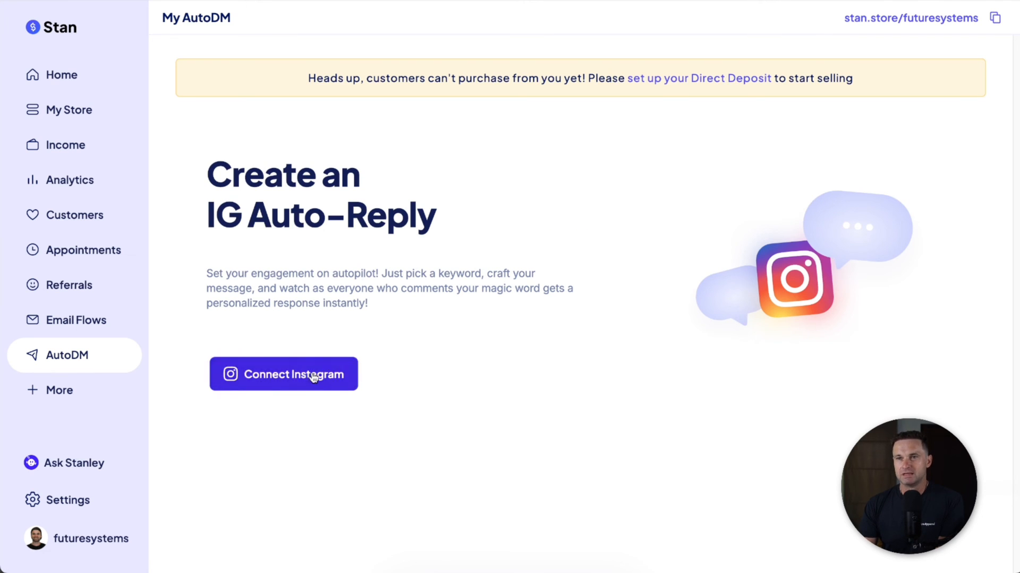
{"action": "left_click_drag", "start_coordinate": [206, 274], "coordinate": [428, 329]}
{"action": "left_click", "coordinate": [429, 329]}
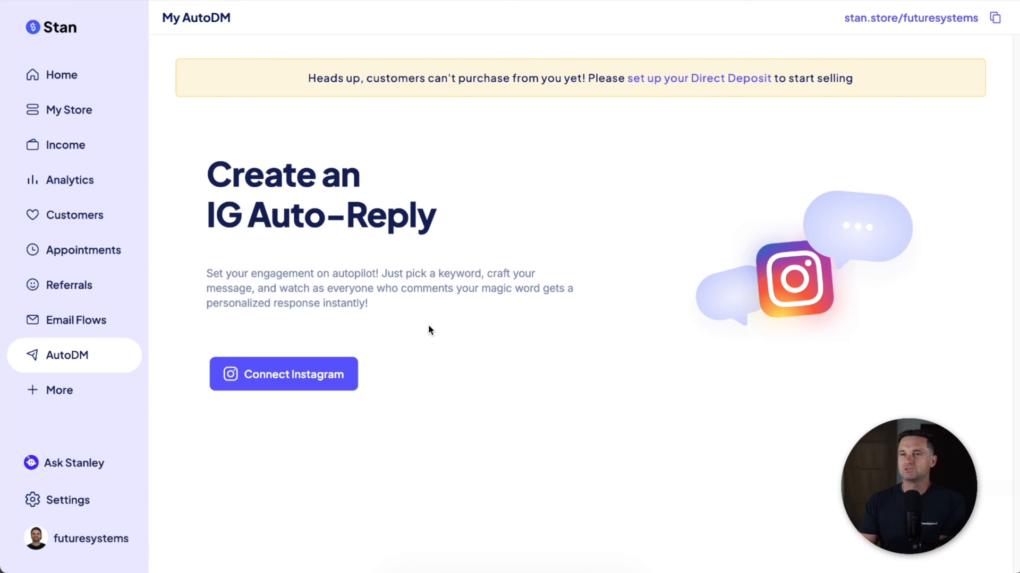
Visit the Home dashboard and return to the My Store page with the product list and store preview
{"action": "left_click", "coordinate": [84, 75]}
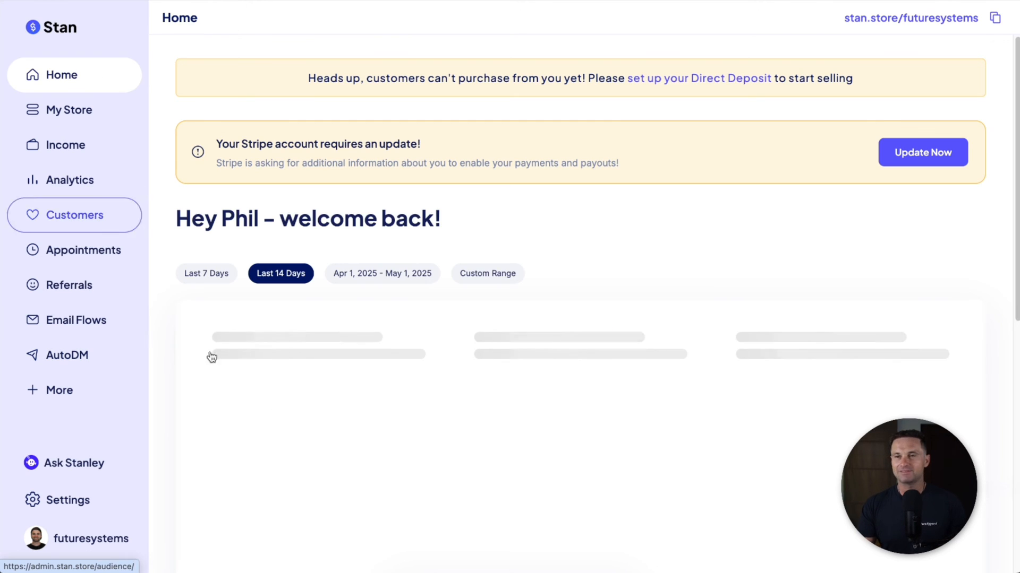
{"action": "left_click", "coordinate": [111, 129]}
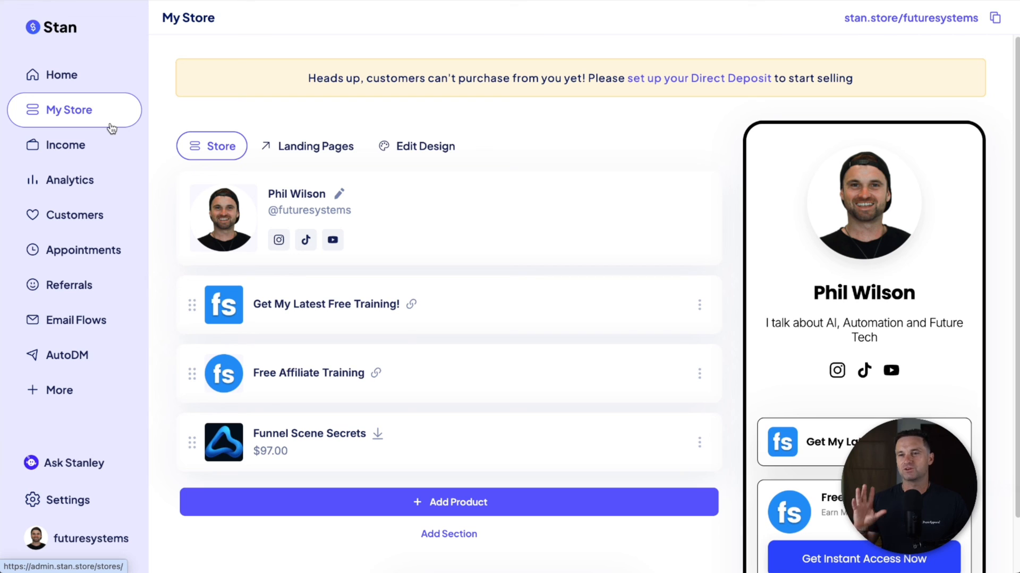